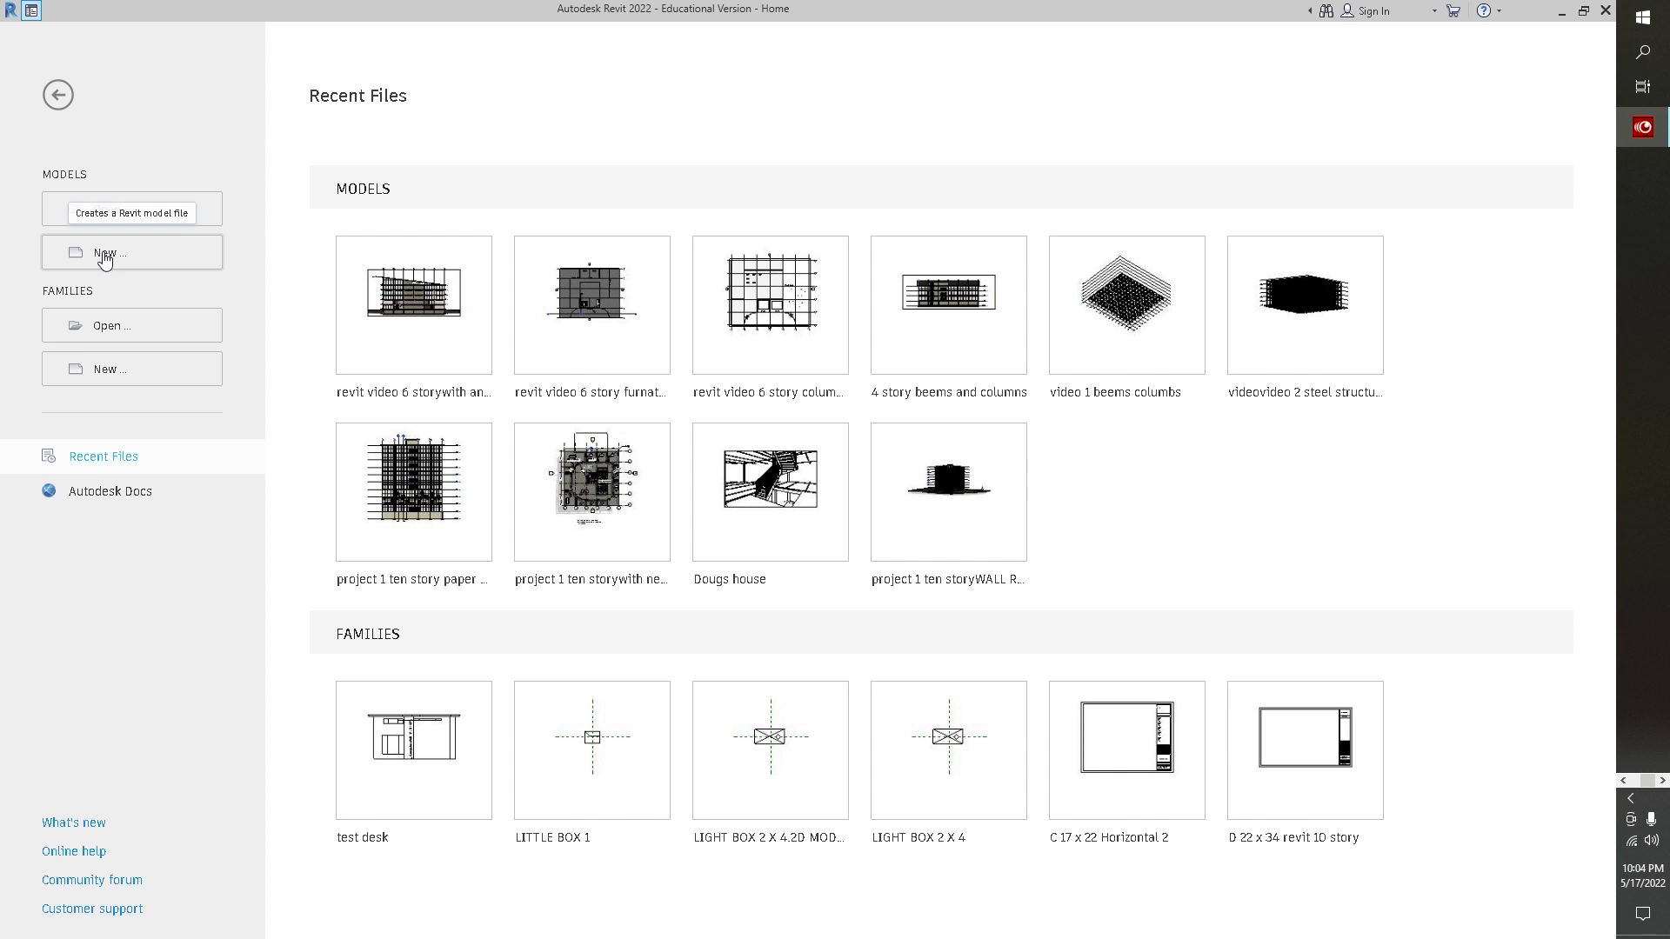
Create a new project from the Imperial-Architectural Template
{"action": "left_click", "coordinate": [245, 393]}
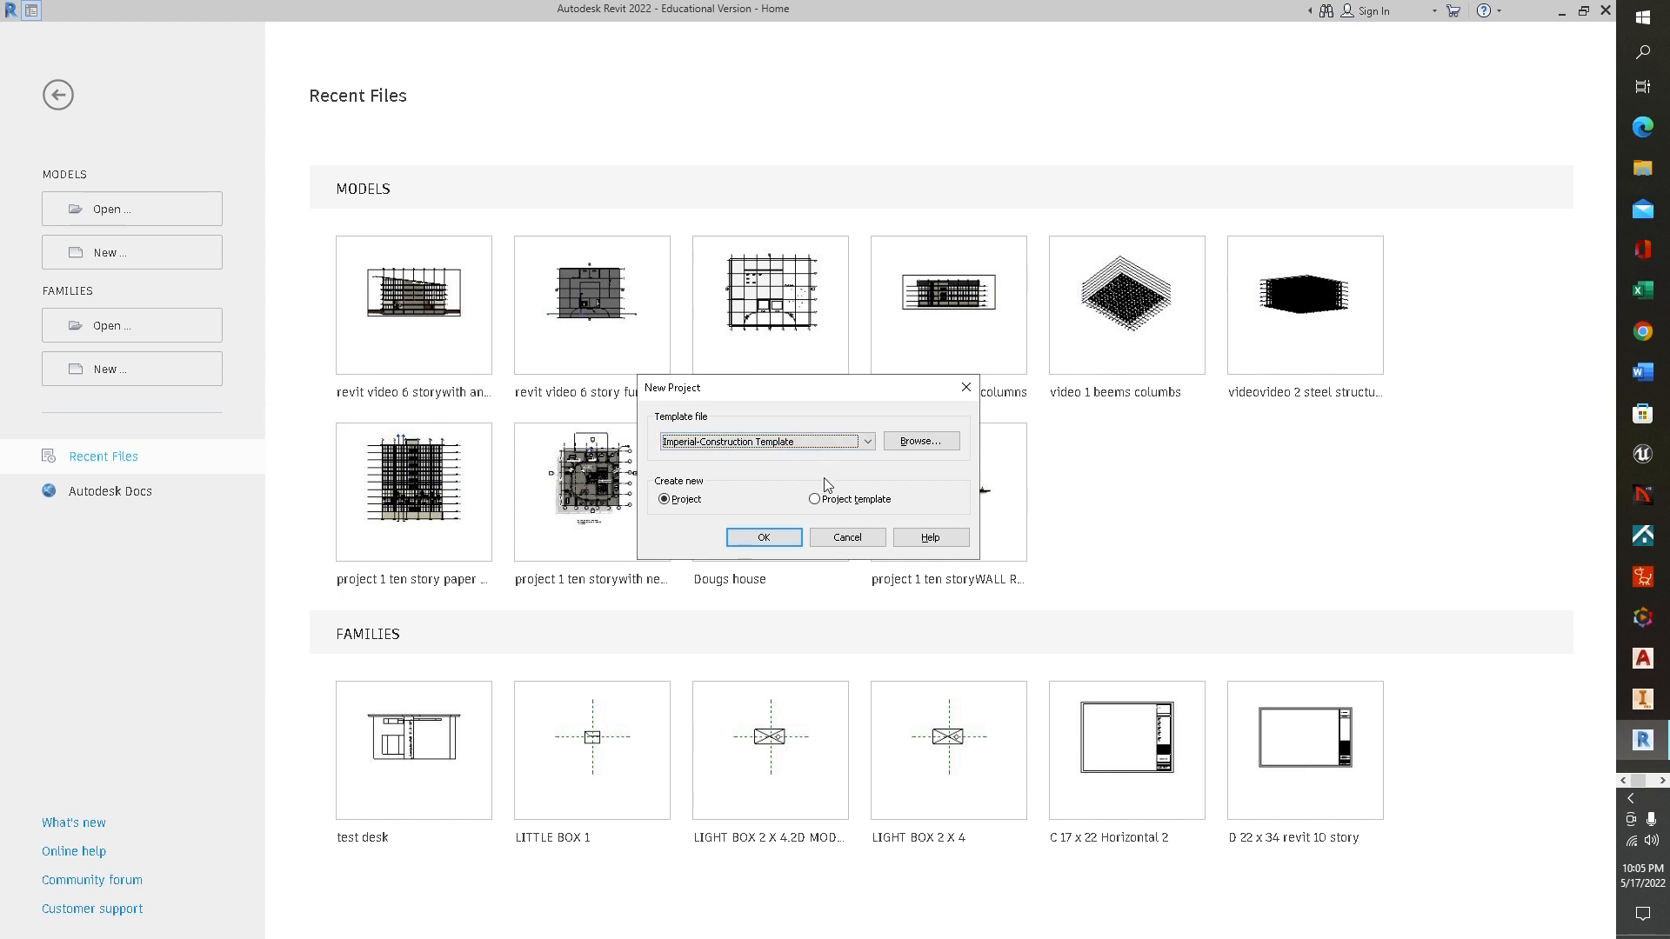
{"action": "left_click", "coordinate": [869, 442]}
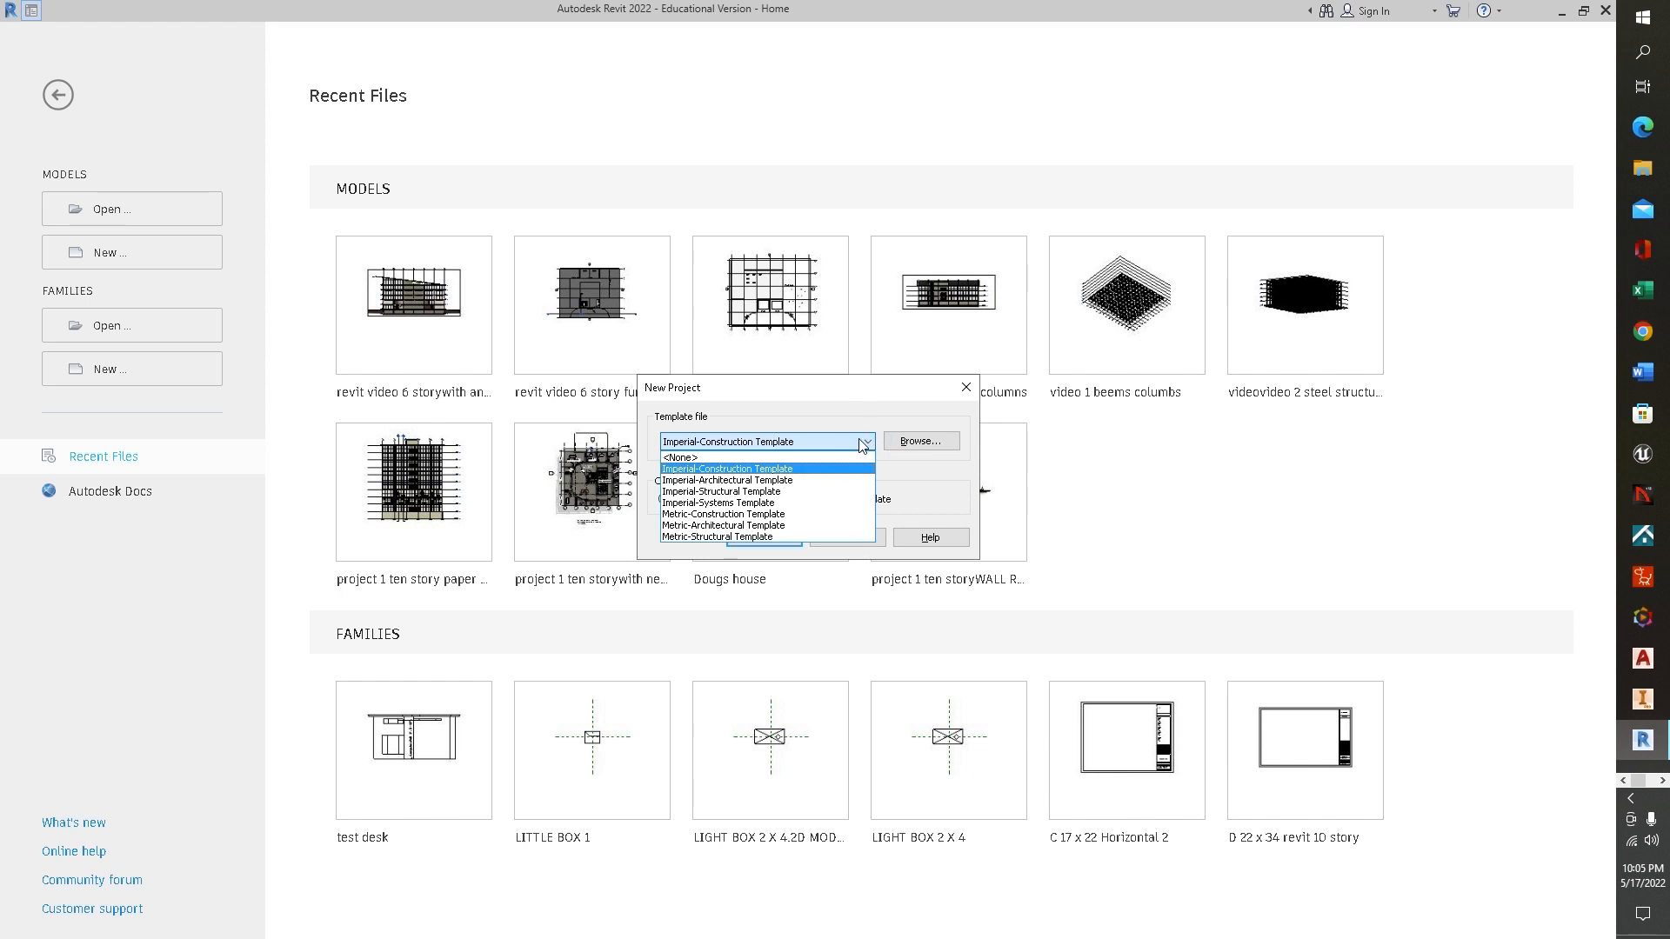
{"action": "left_click", "coordinate": [768, 481]}
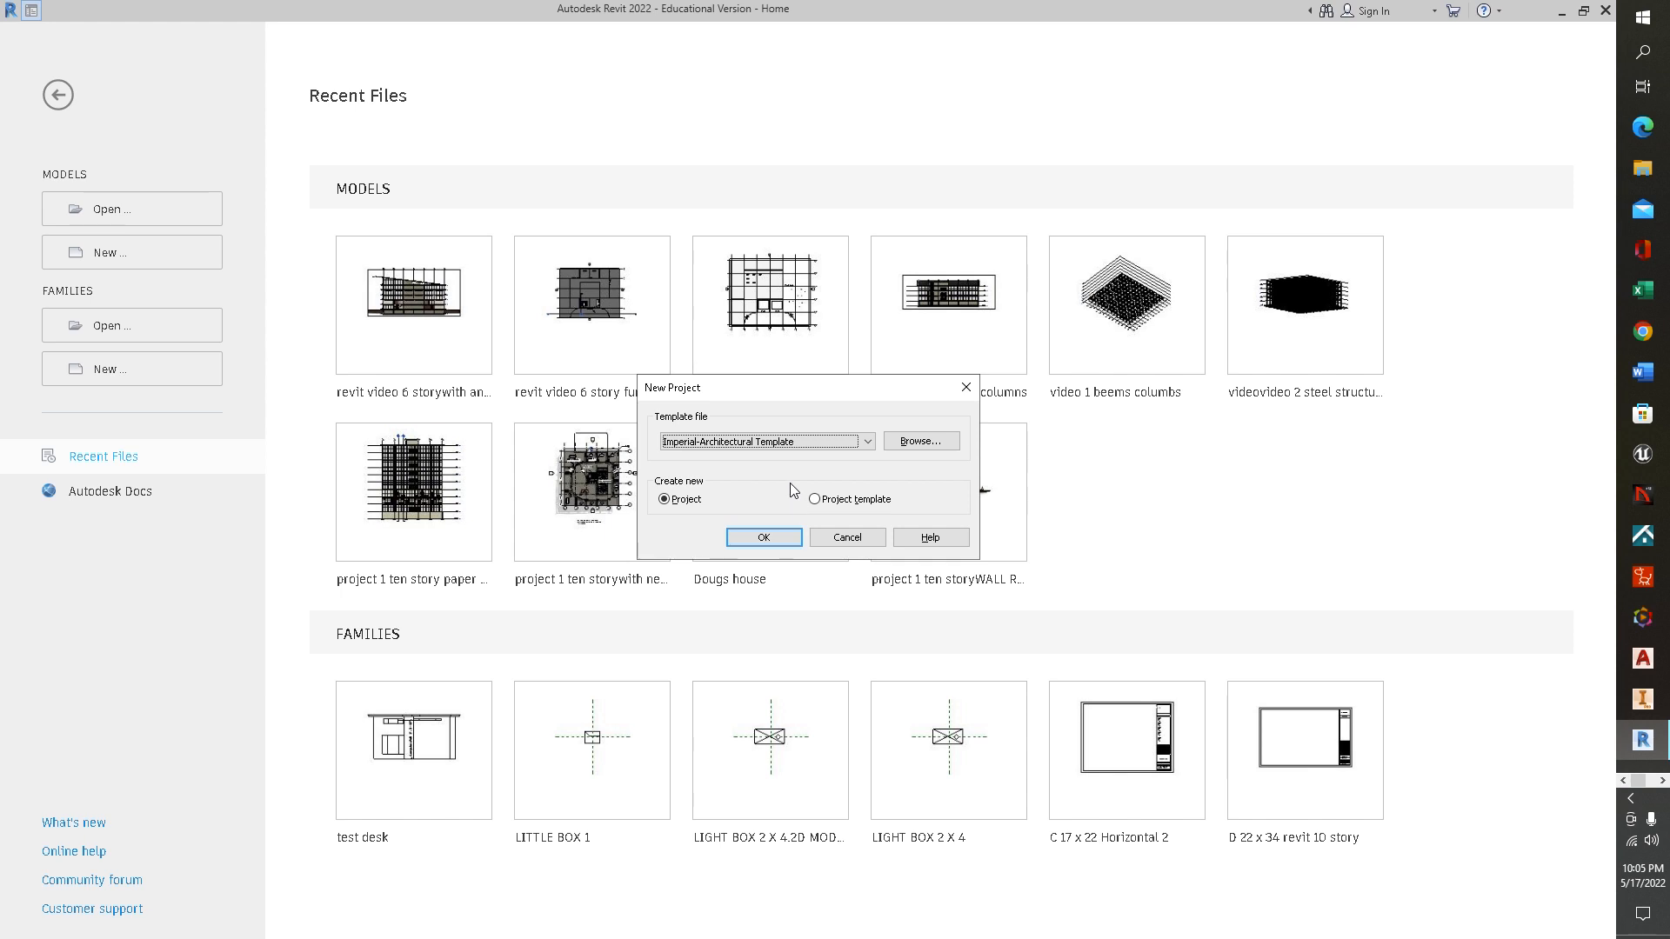
{"action": "left_click", "coordinate": [771, 542]}
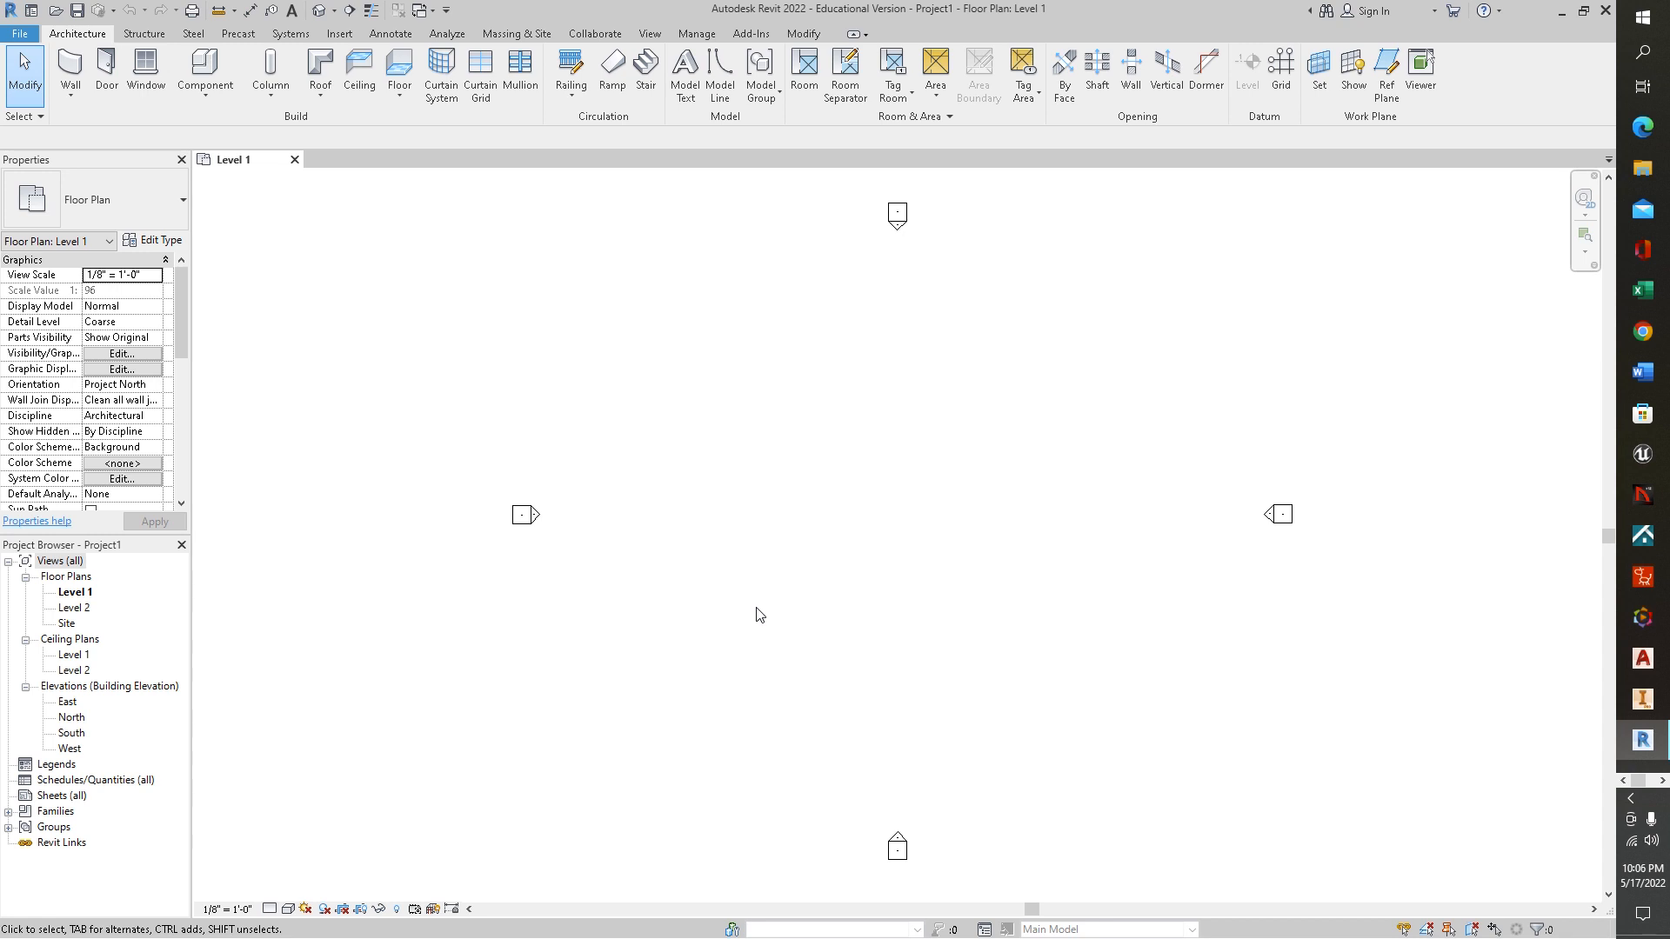
Open the project units and examine the unit options for the Length format, leaving them as they are
{"action": "key", "text": "u"}
{"action": "key", "text": "n"}
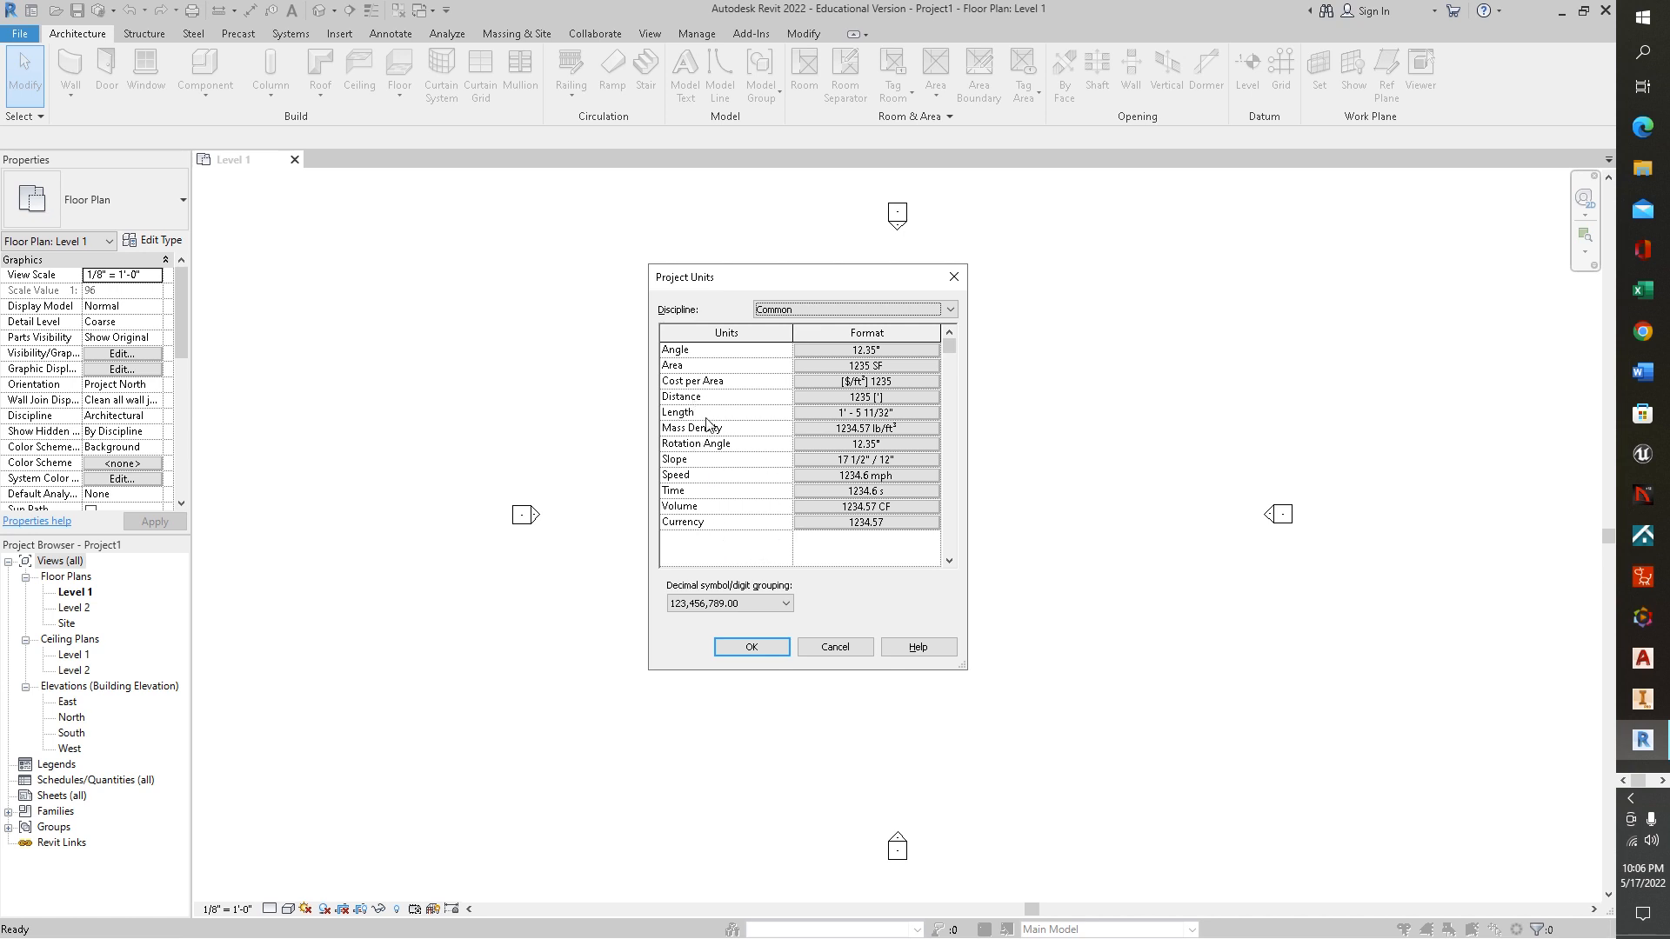
{"action": "left_click", "coordinate": [918, 413]}
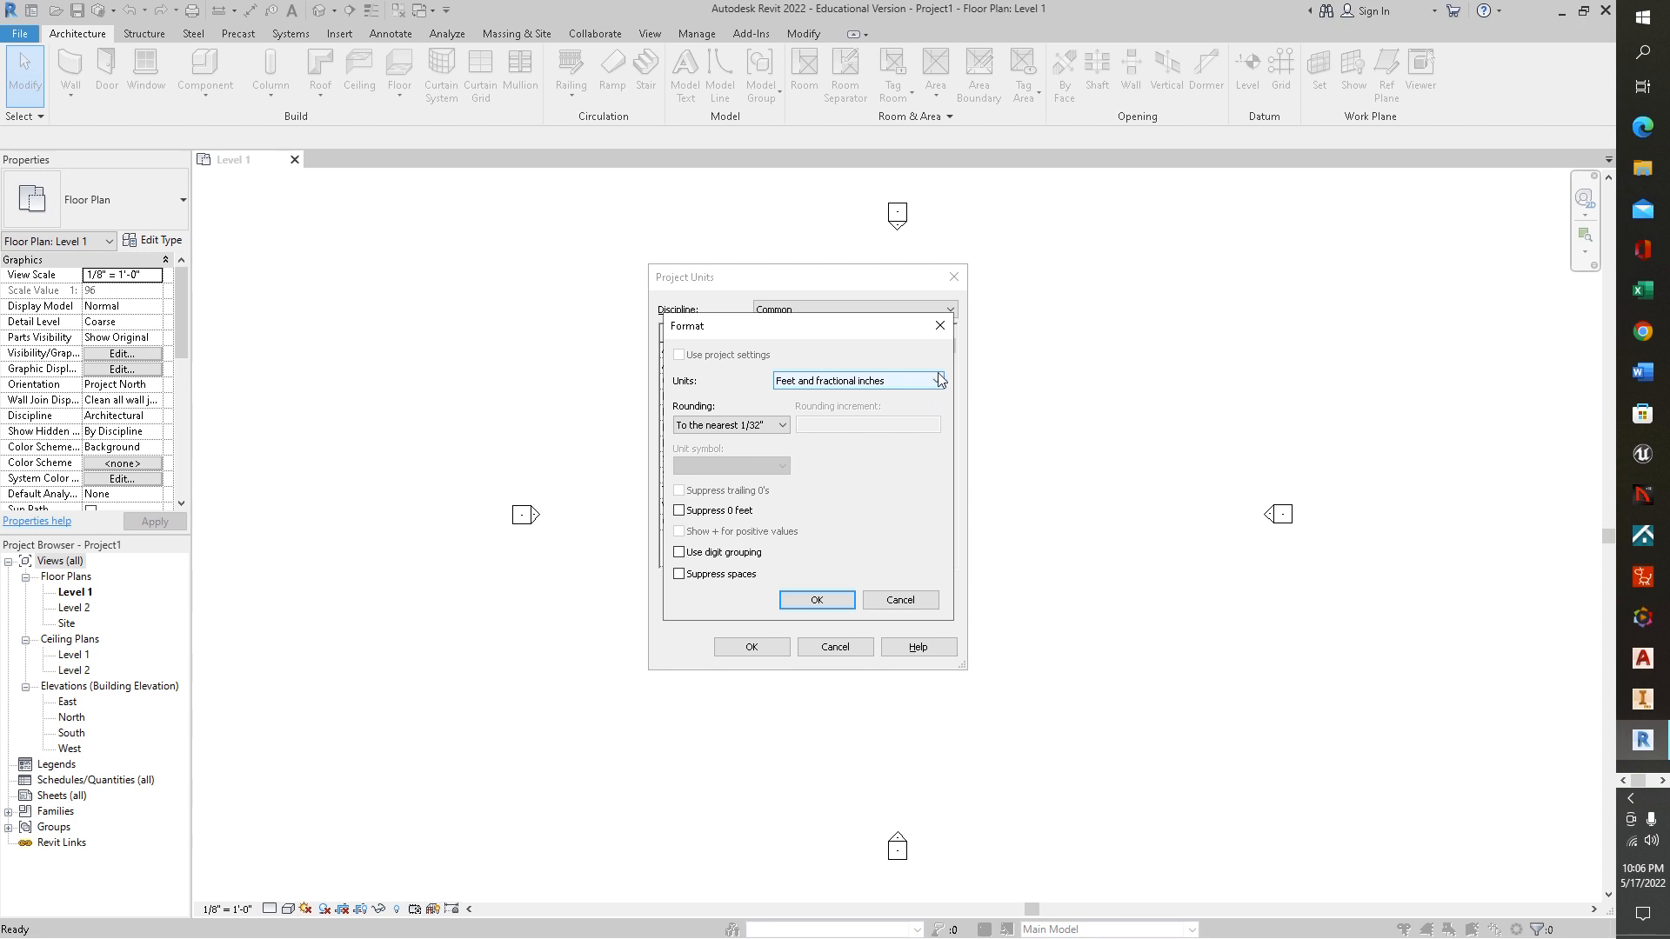
{"action": "left_click", "coordinate": [937, 382]}
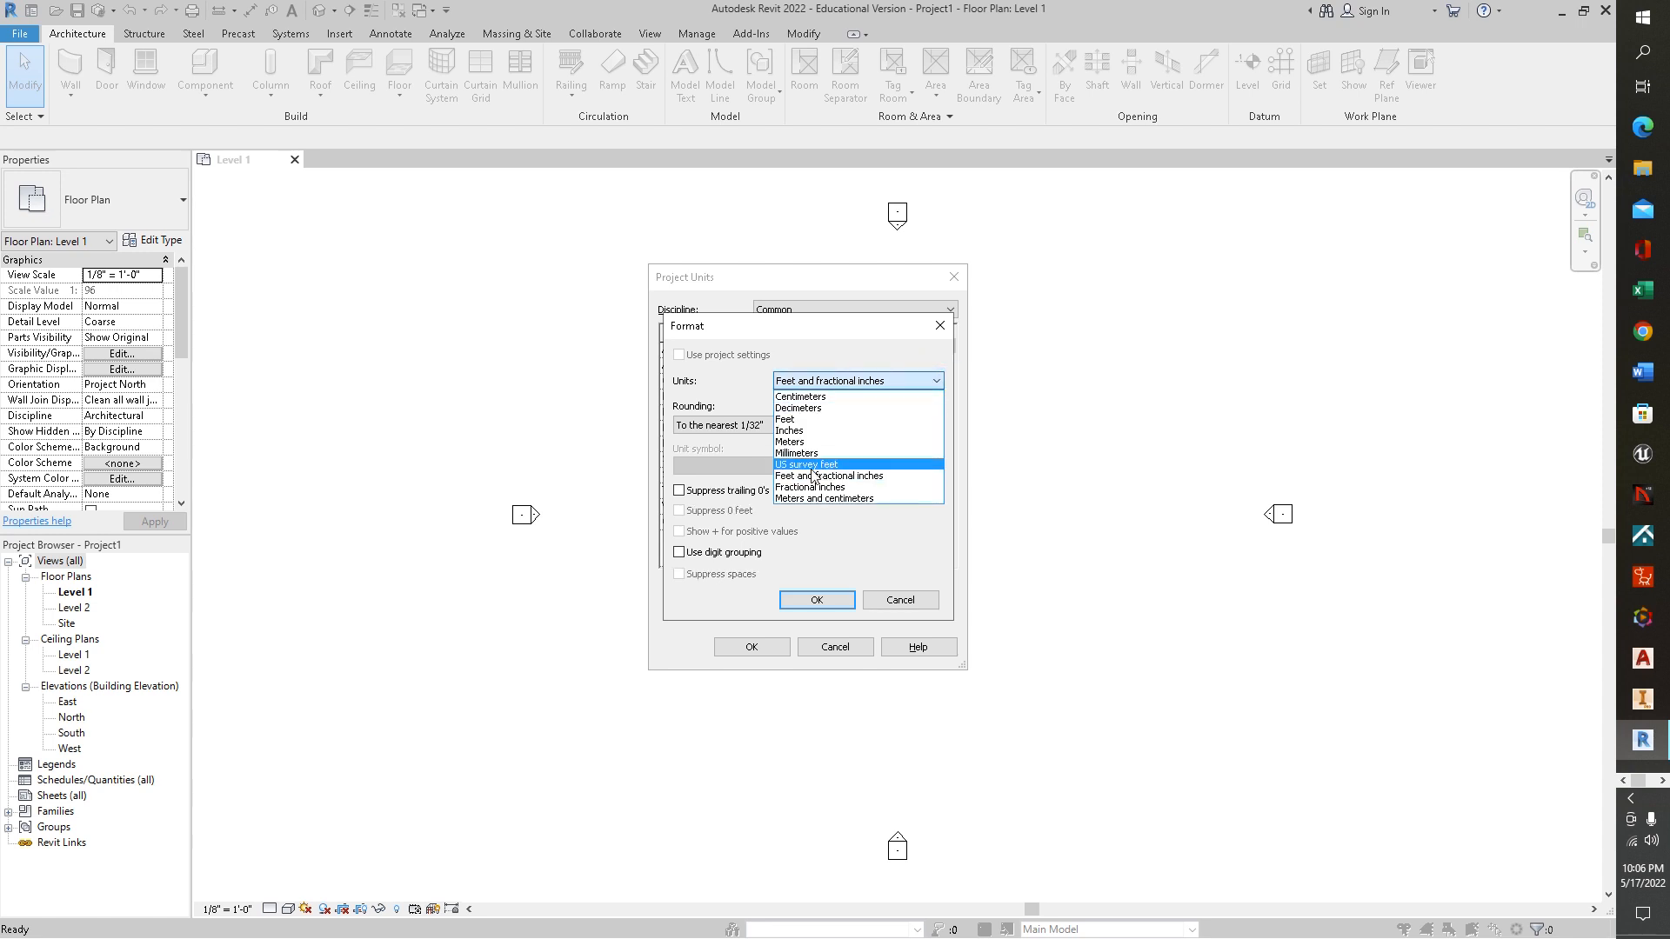
{"action": "left_click", "coordinate": [746, 398]}
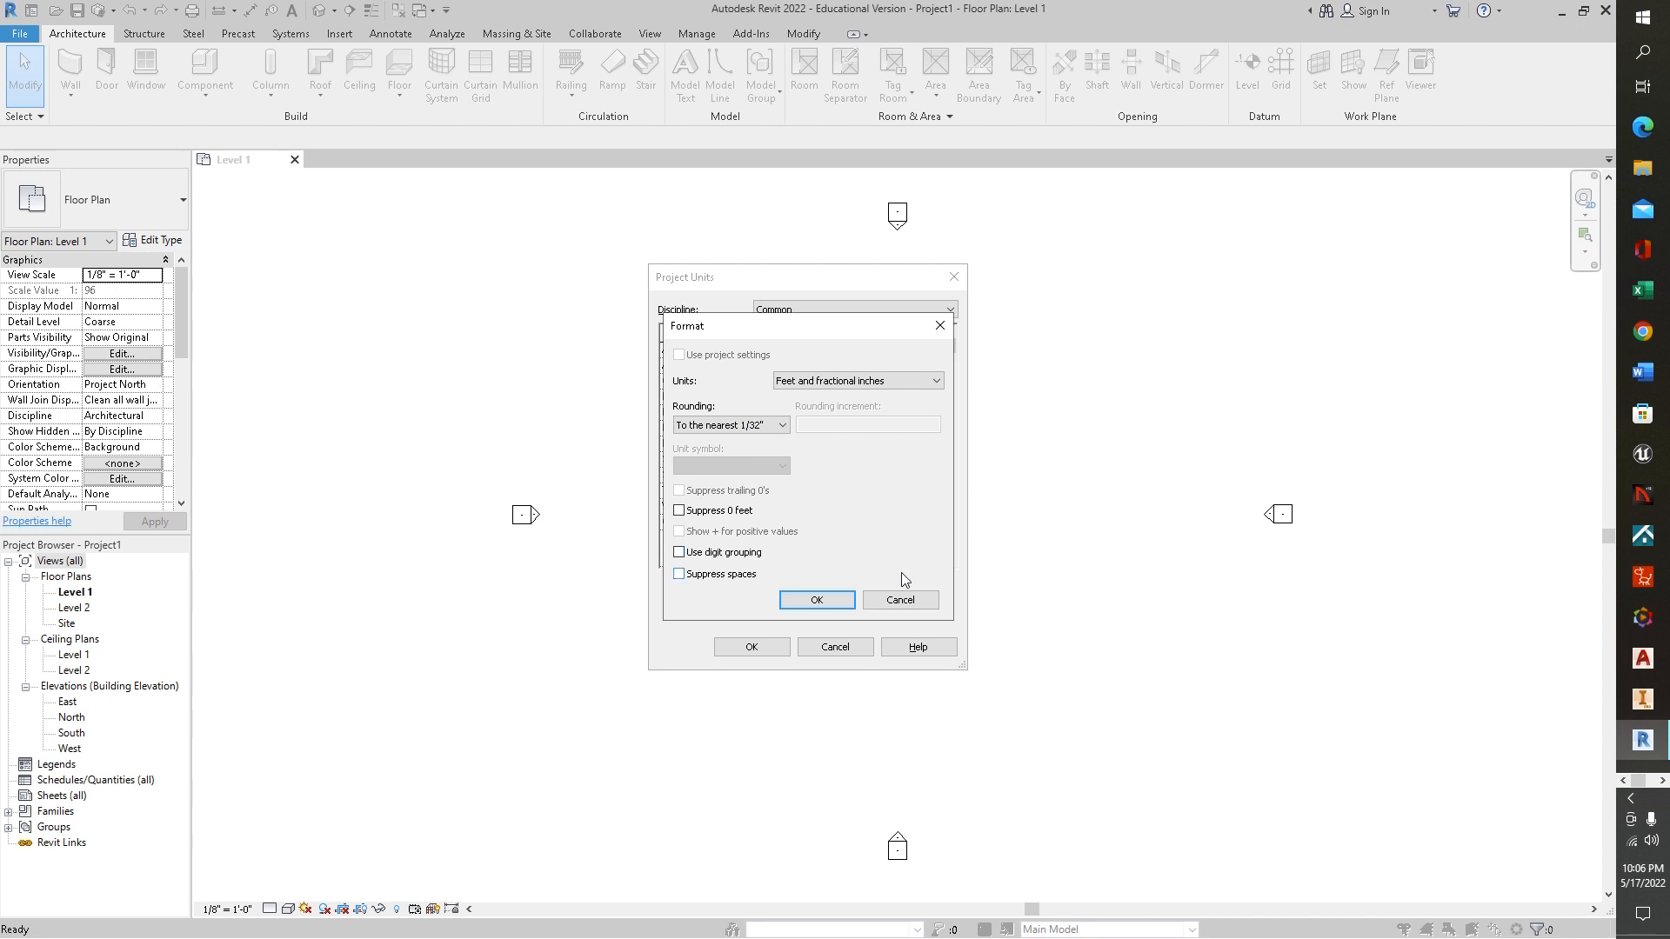
{"action": "left_click", "coordinate": [901, 600]}
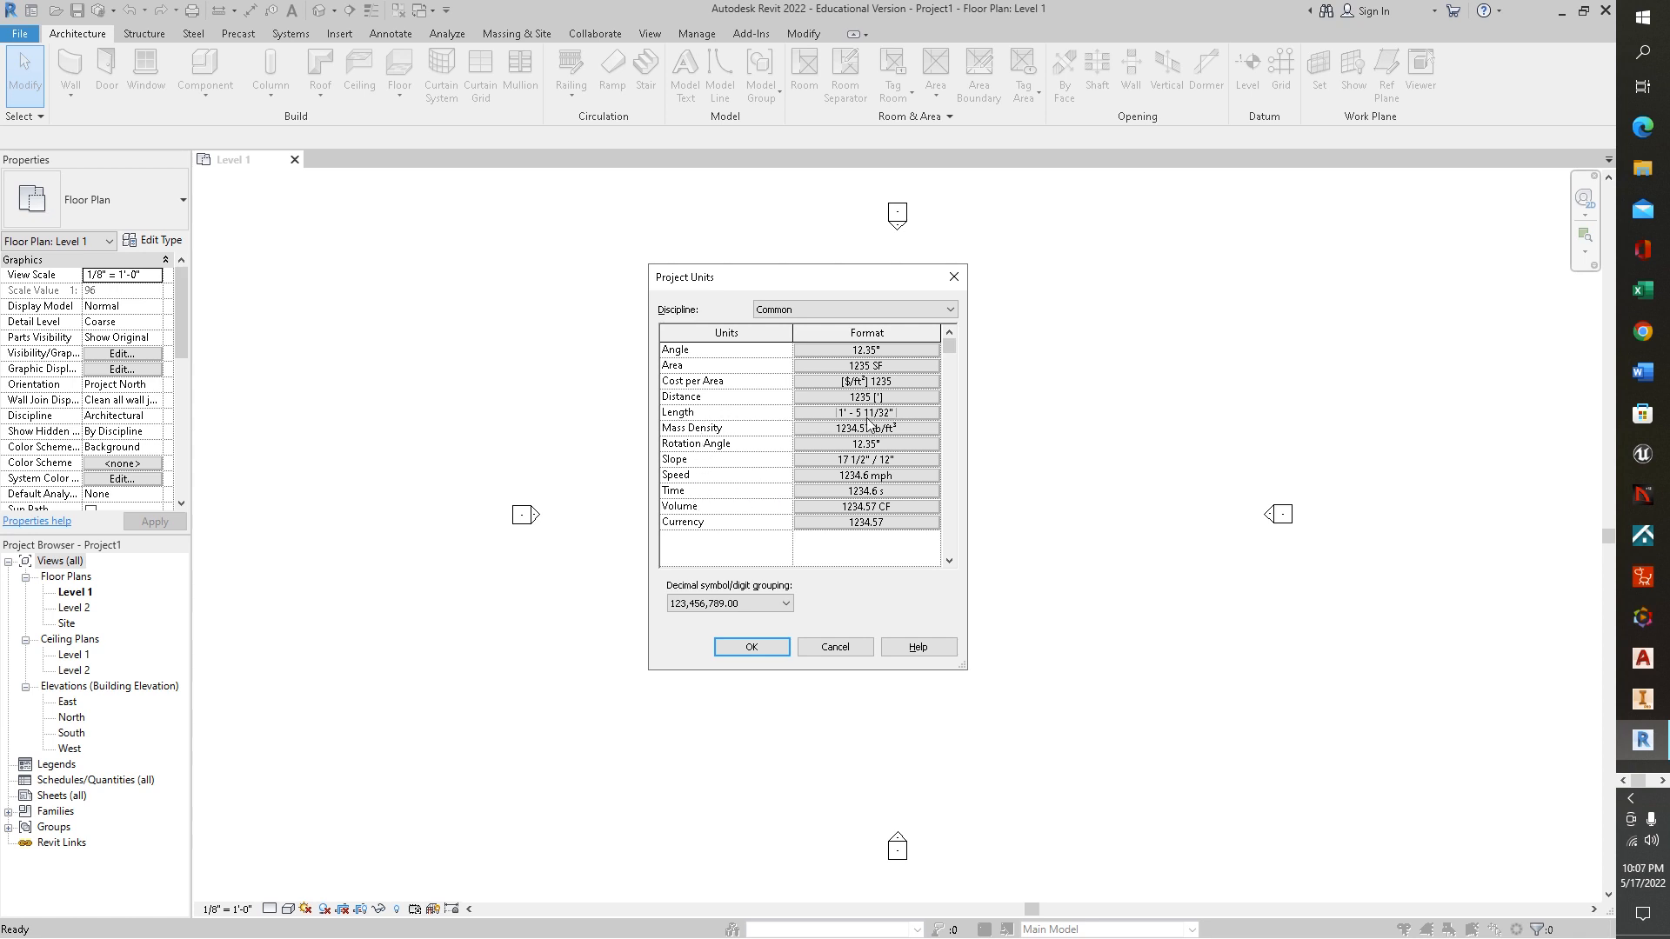
Examine the unit options for the Distance format and close the project units
{"action": "left_click", "coordinate": [920, 399]}
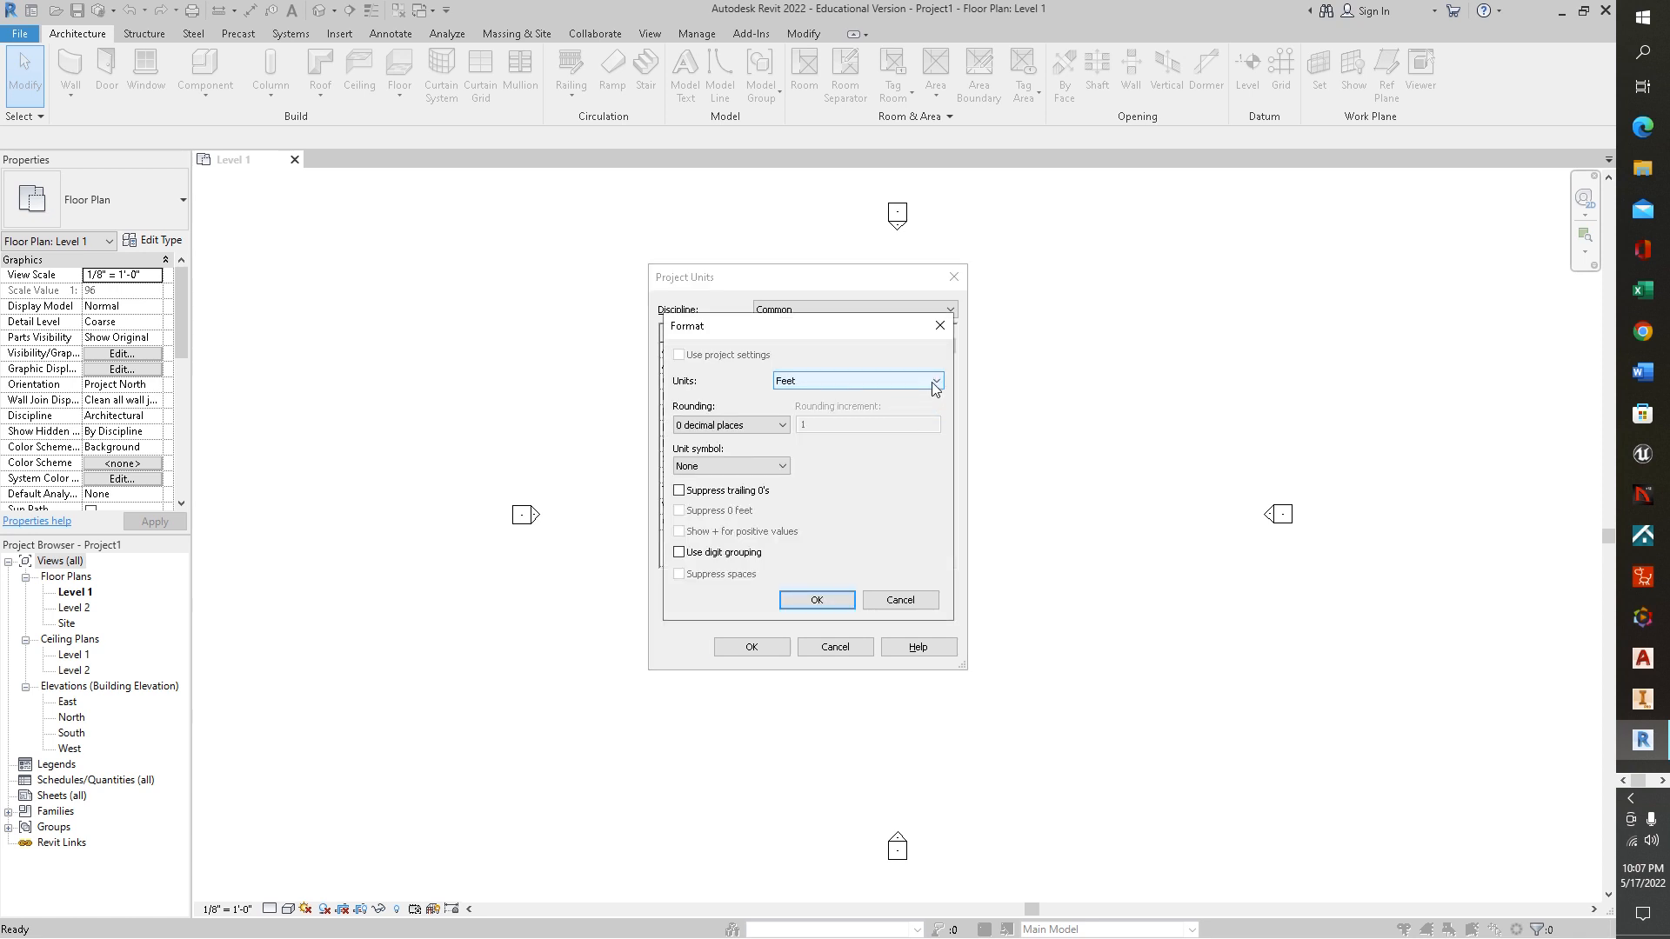
{"action": "left_click", "coordinate": [935, 383]}
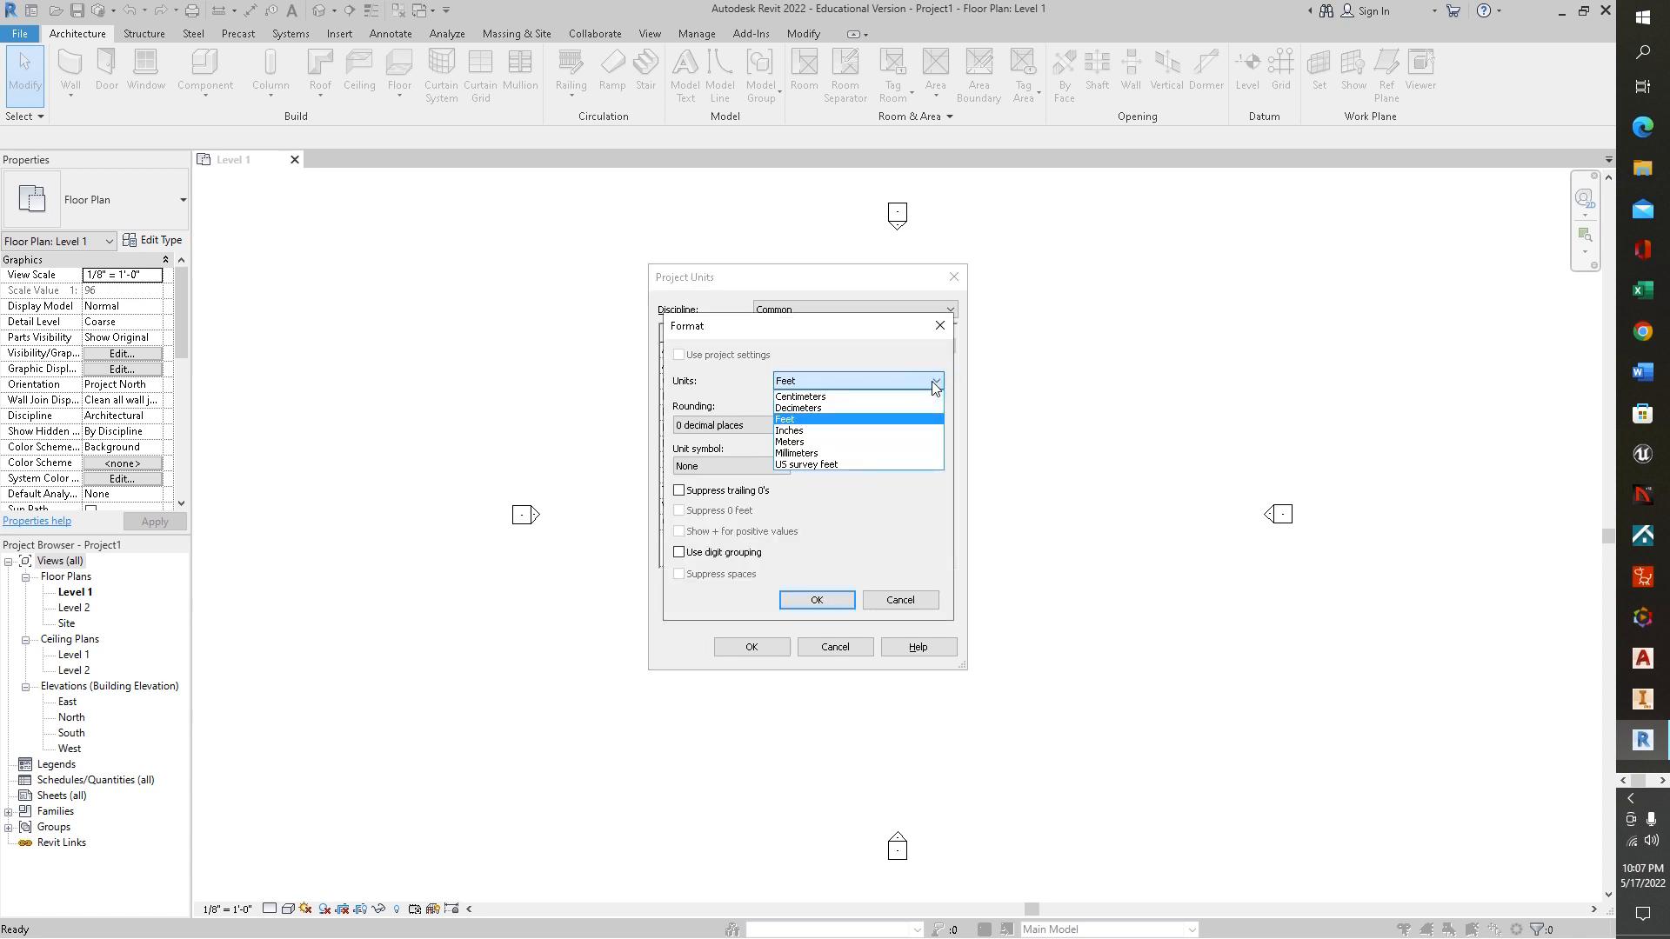
{"action": "left_click", "coordinate": [892, 514]}
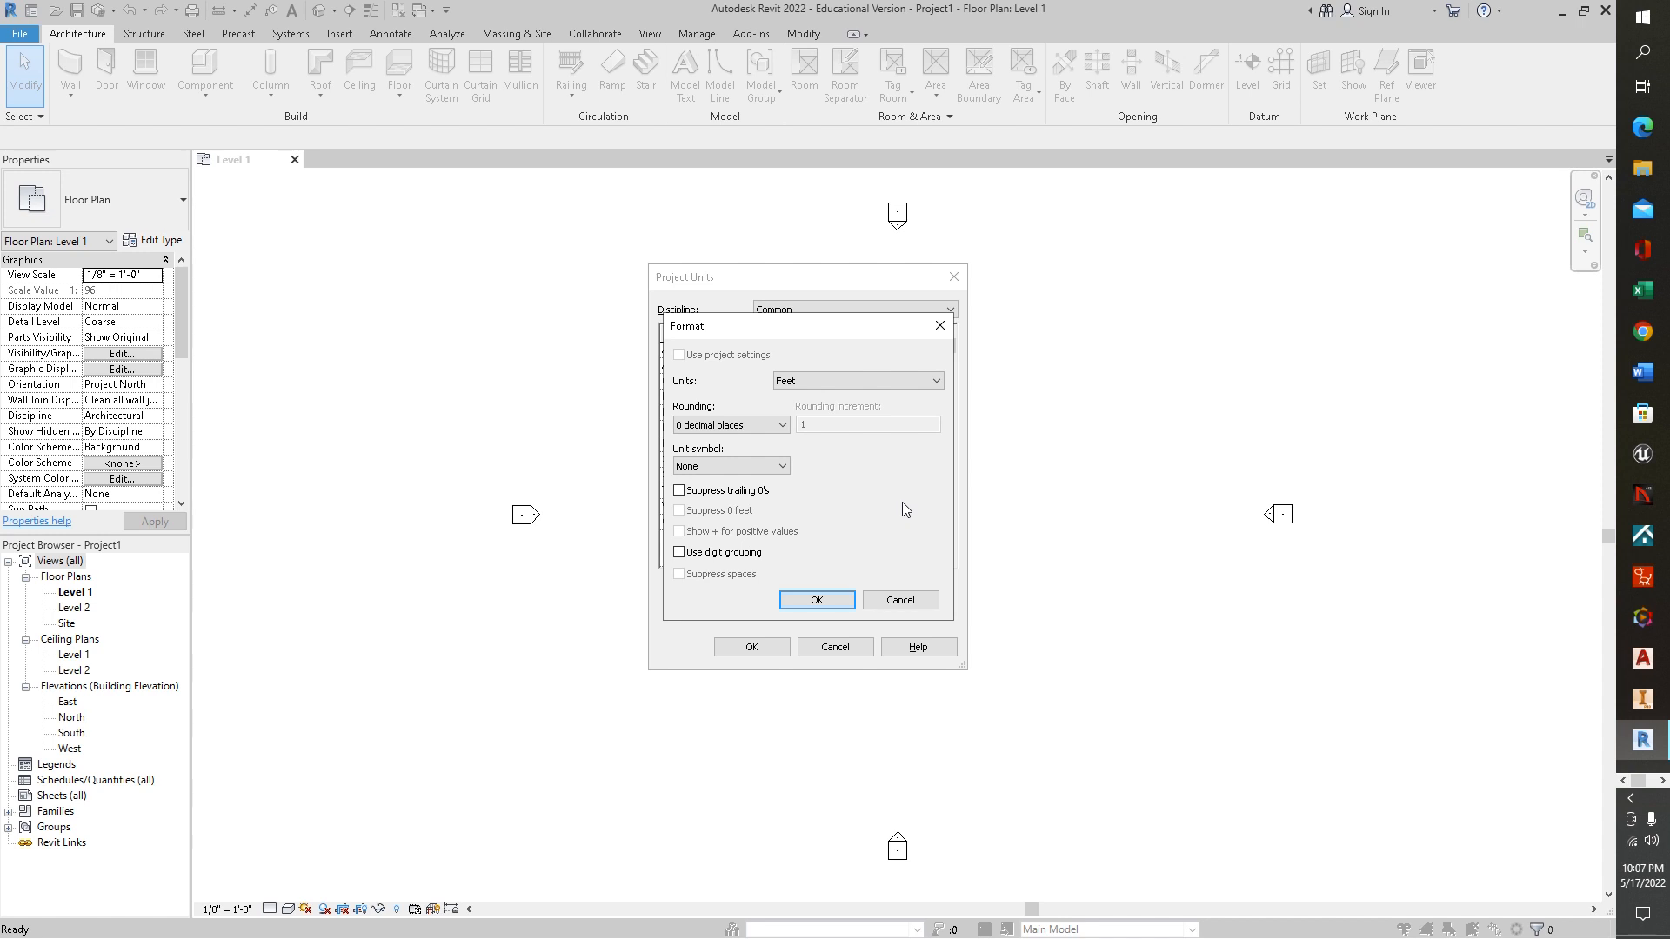
{"action": "left_click", "coordinate": [939, 328]}
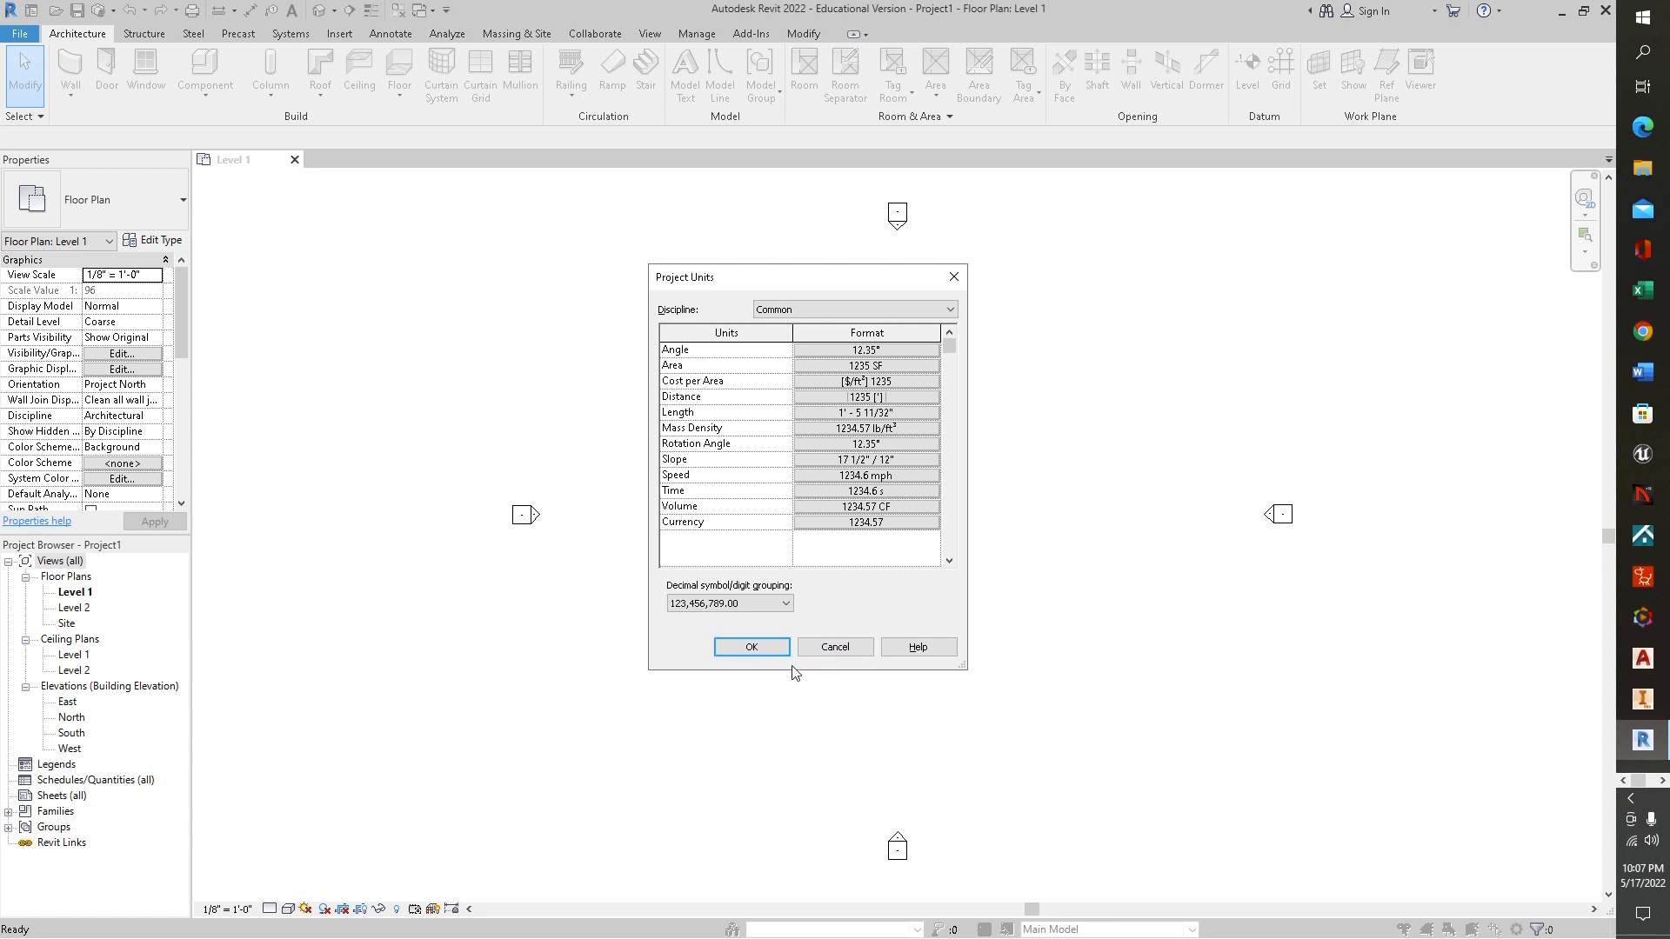
{"action": "left_click", "coordinate": [753, 647]}
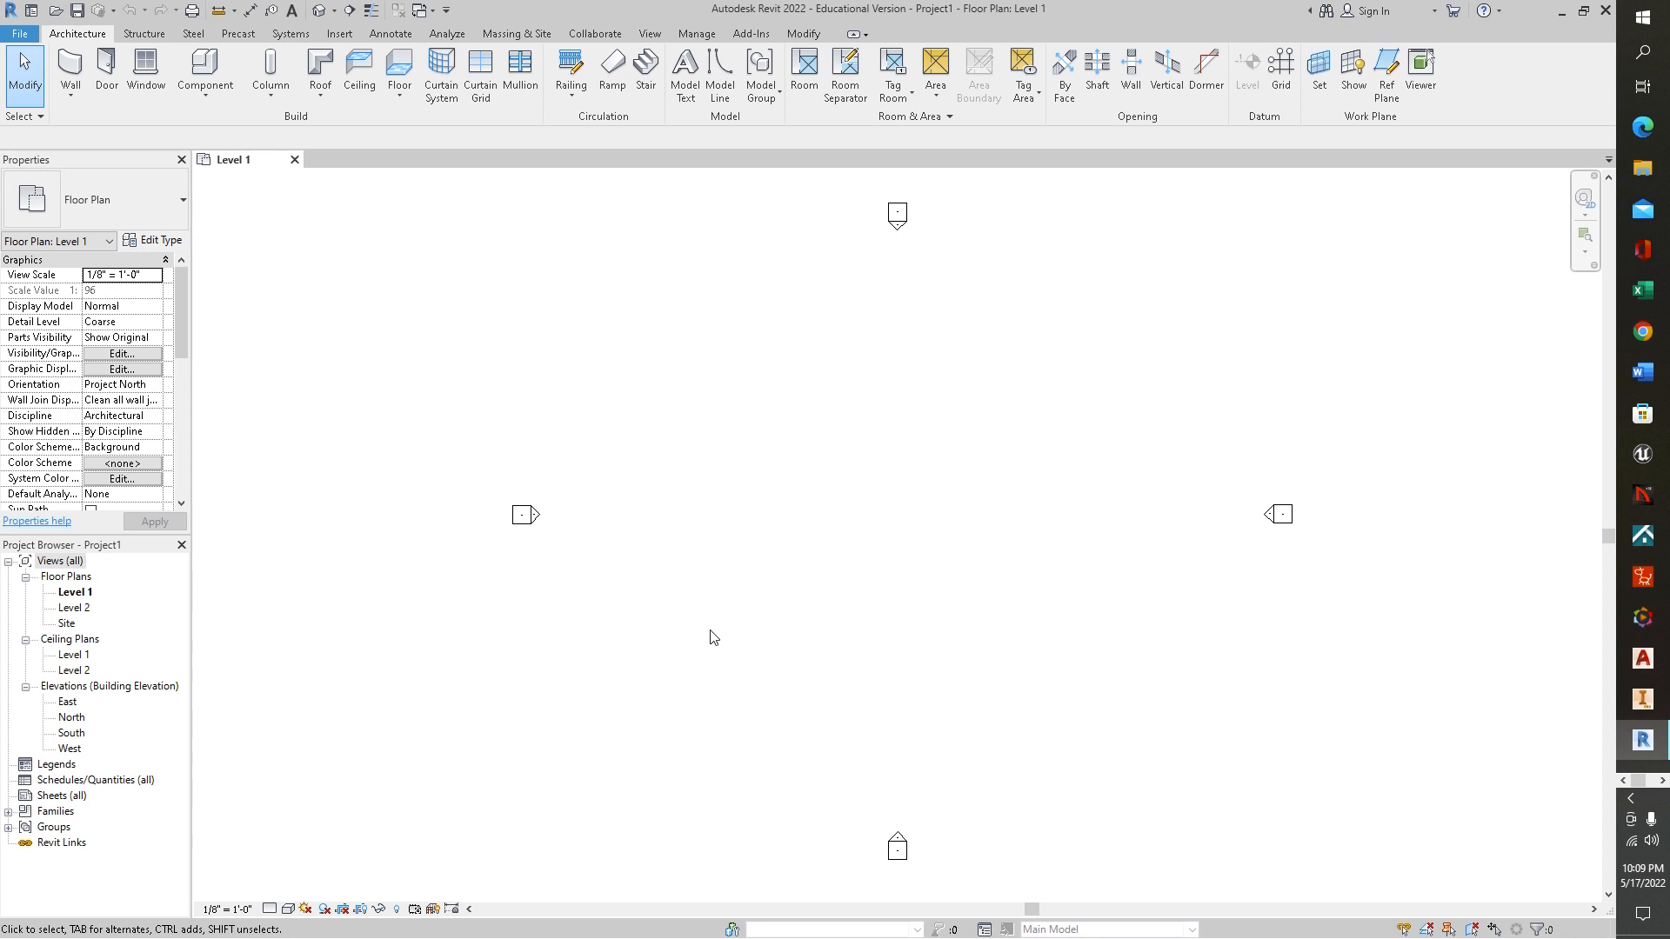
Move the east elevation marker farther out from the centre of the Level 1 plan
{"action": "left_click", "coordinate": [1285, 513]}
{"action": "left_click_drag", "start_coordinate": [1308, 511], "coordinate": [1486, 518]}
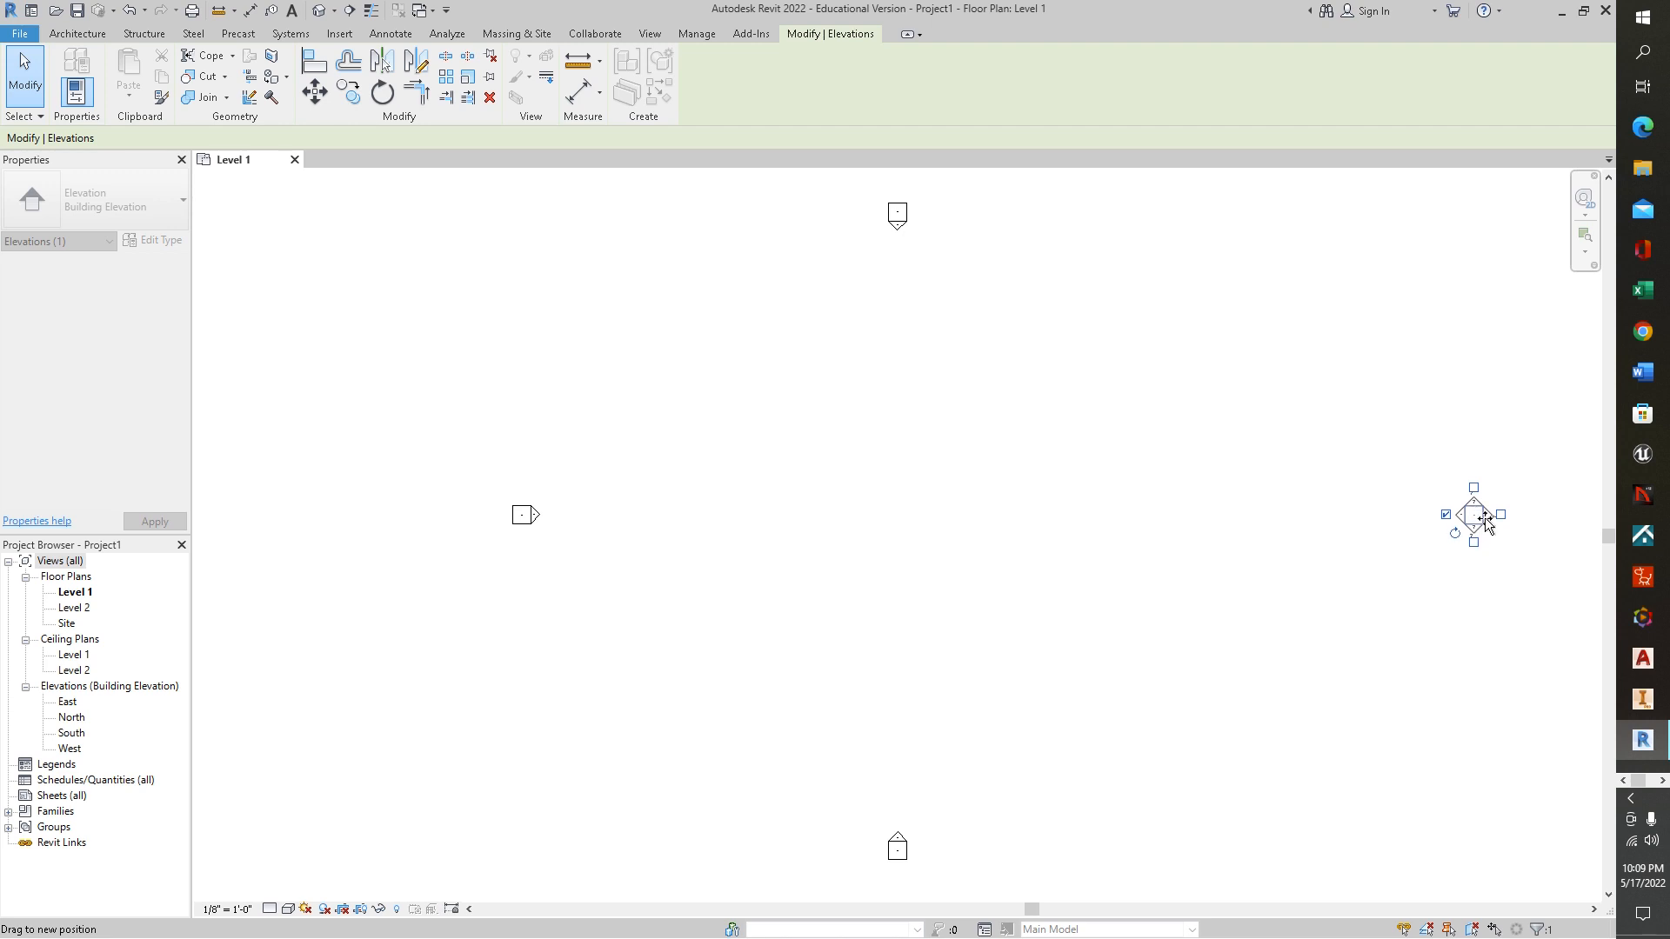
{"action": "left_click", "coordinate": [1278, 672]}
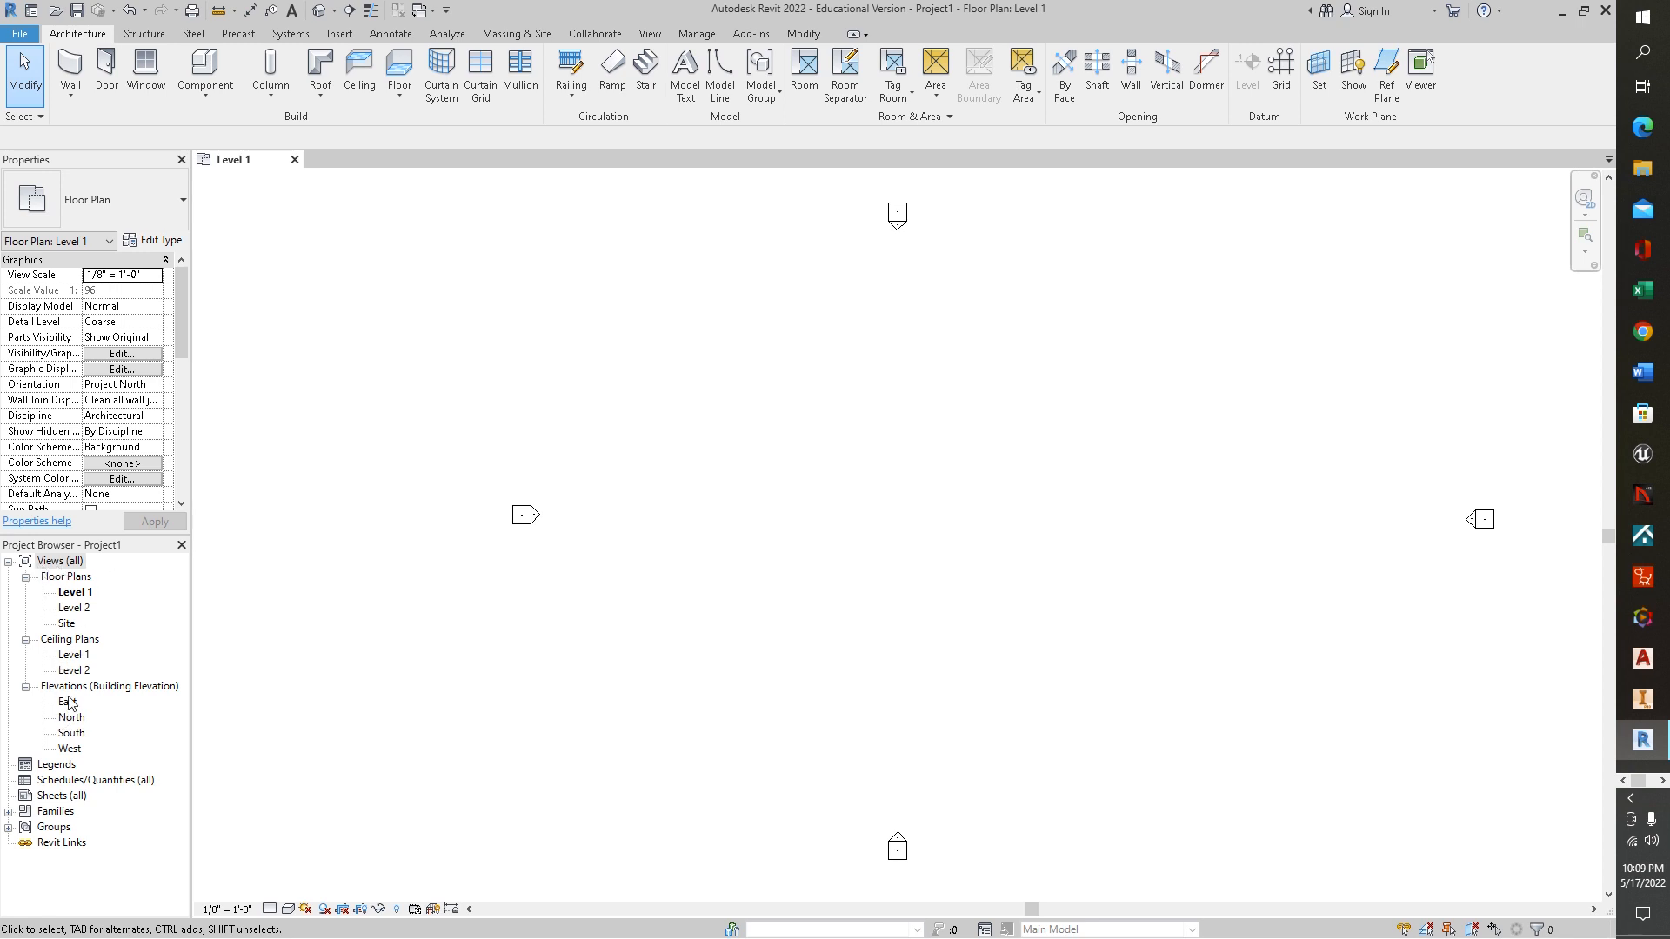
{"action": "left_click", "coordinate": [869, 37]}
{"action": "left_click", "coordinate": [868, 35]}
Open the East elevation and try to draw a new level line above Level 2 at 23' - 0"
{"action": "left_click", "coordinate": [69, 704]}
{"action": "double_click", "coordinate": [68, 703]}
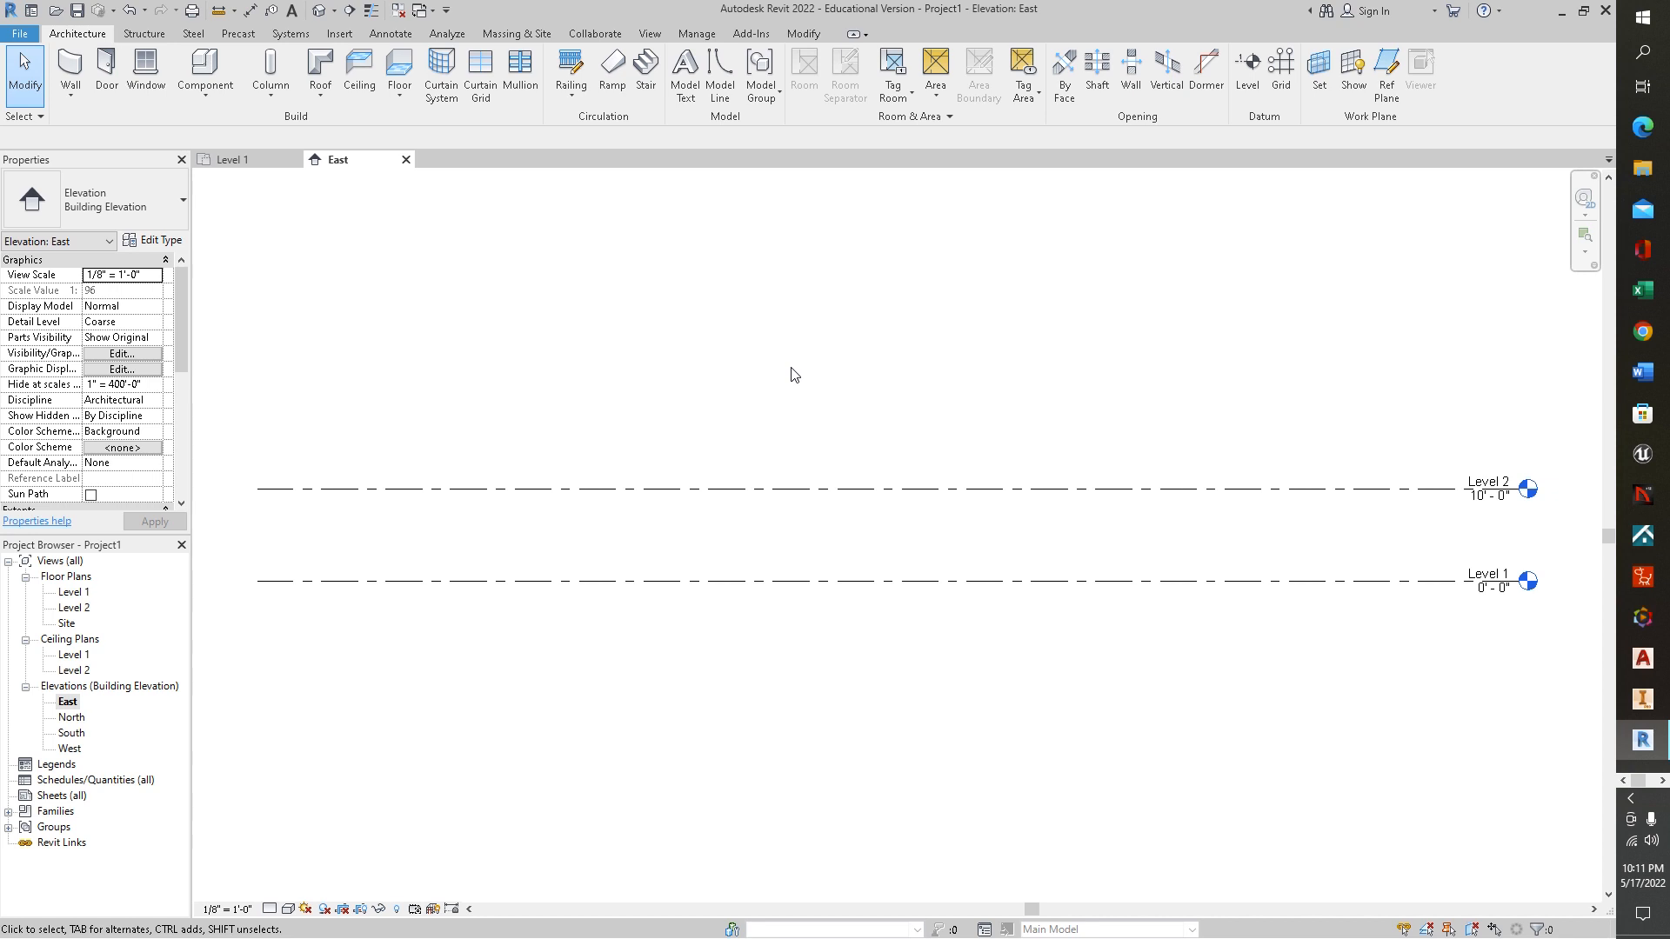
{"action": "key", "text": "l"}
{"action": "key", "text": "l"}
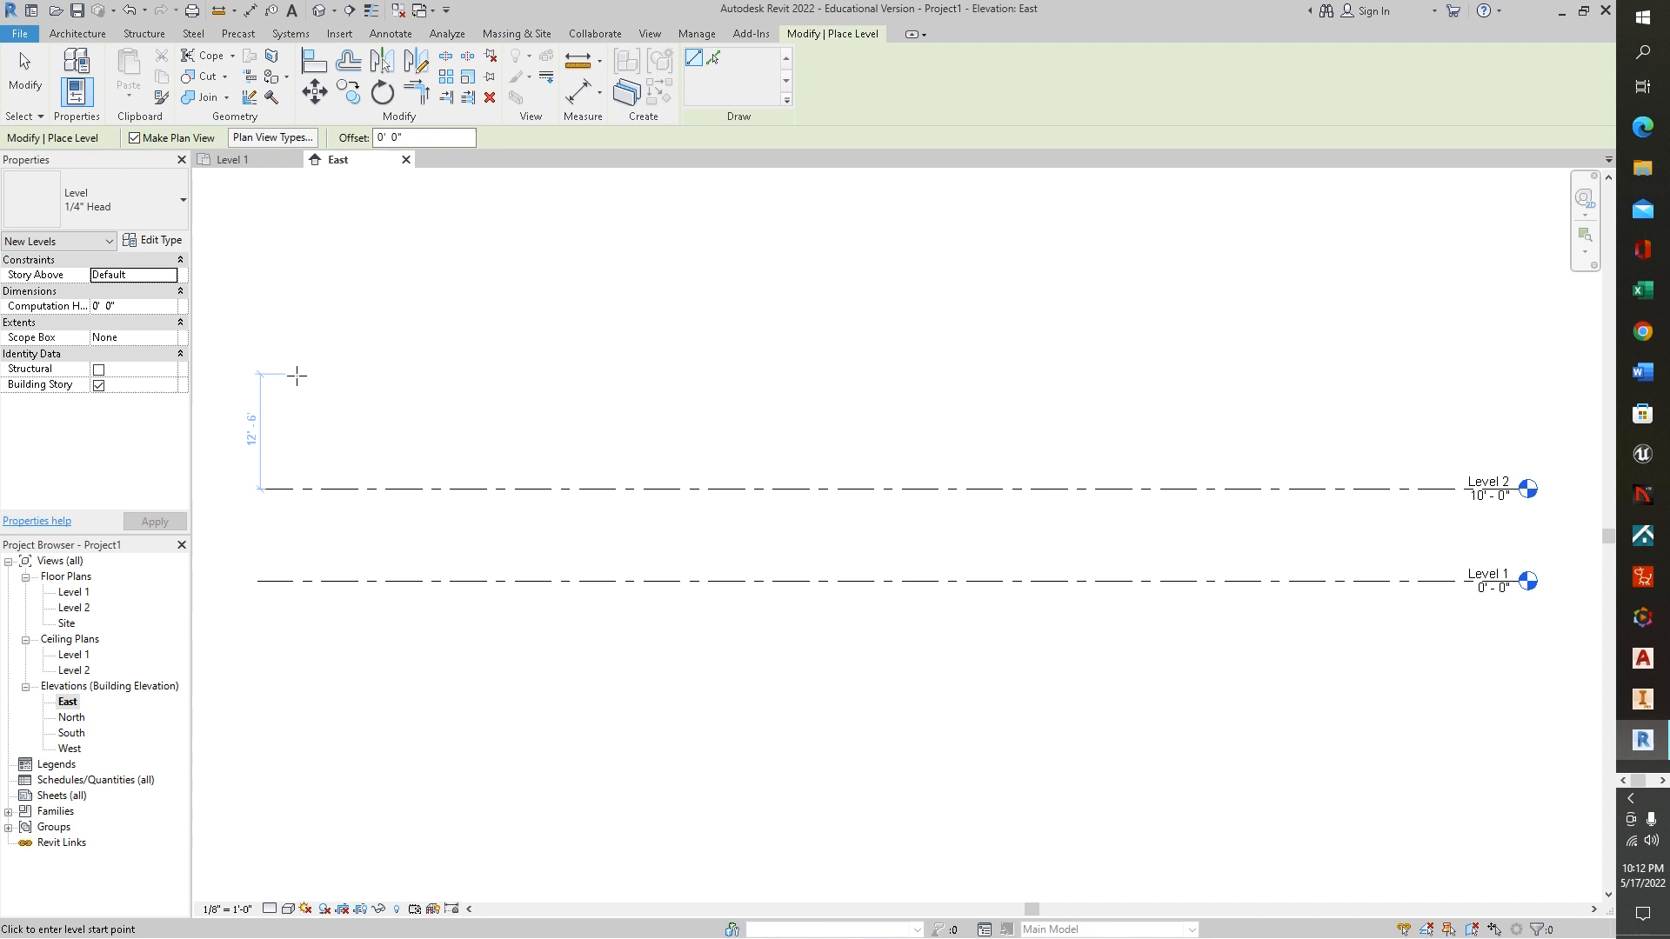
{"action": "left_click", "coordinate": [261, 369]}
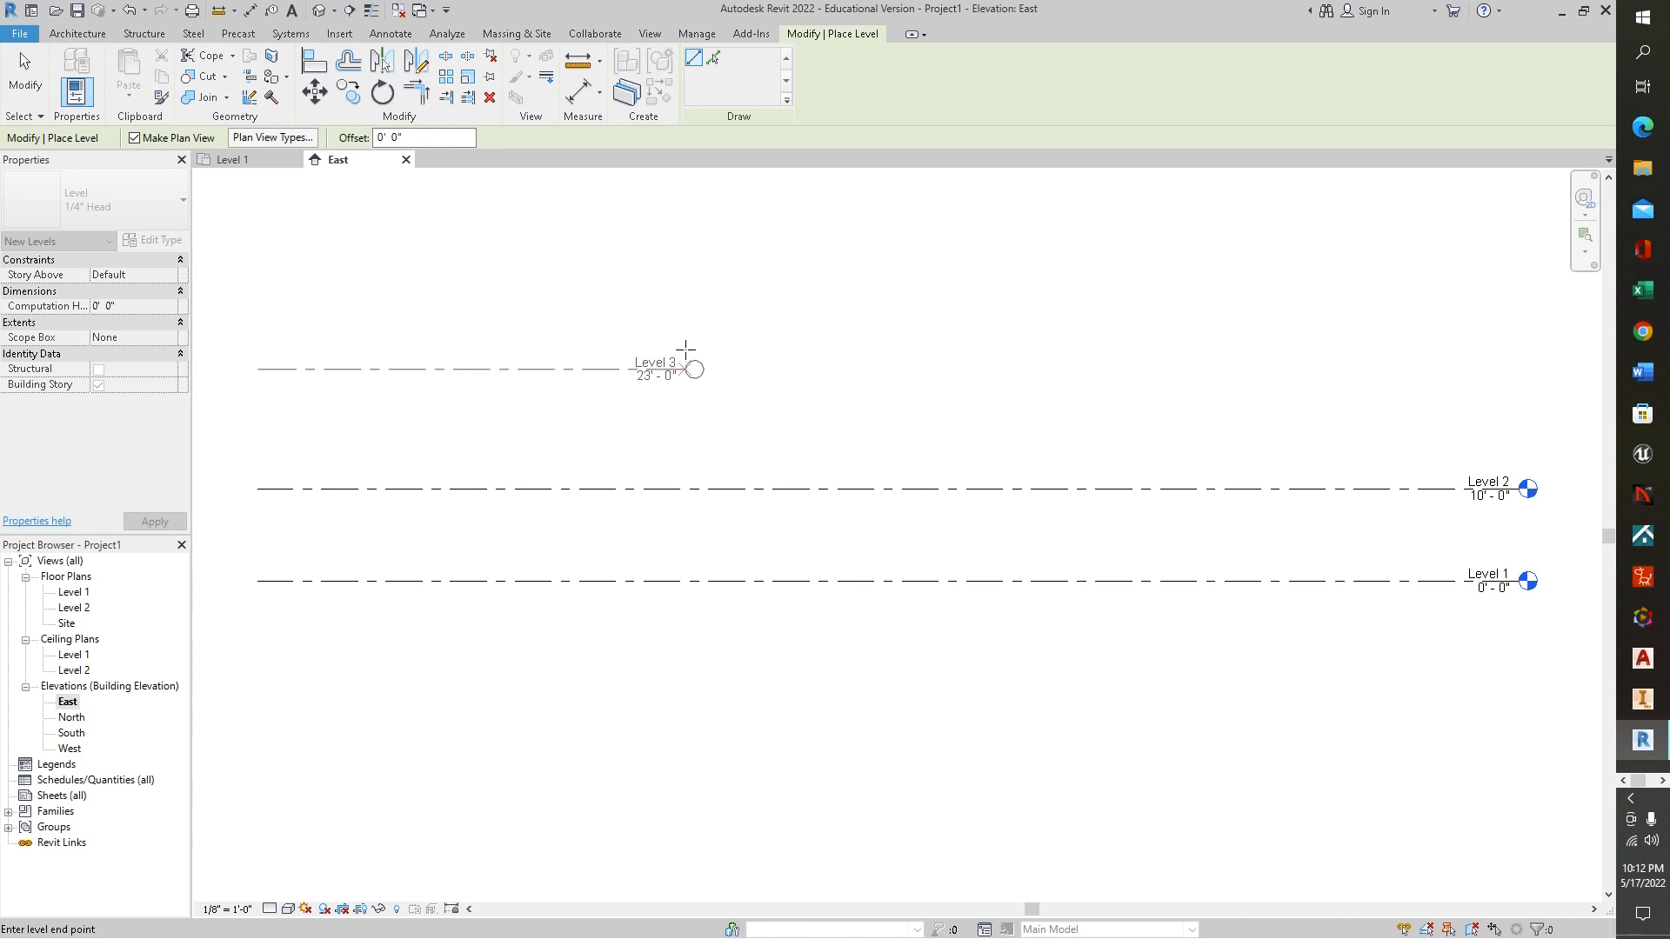
{"action": "key", "text": "Escape"}
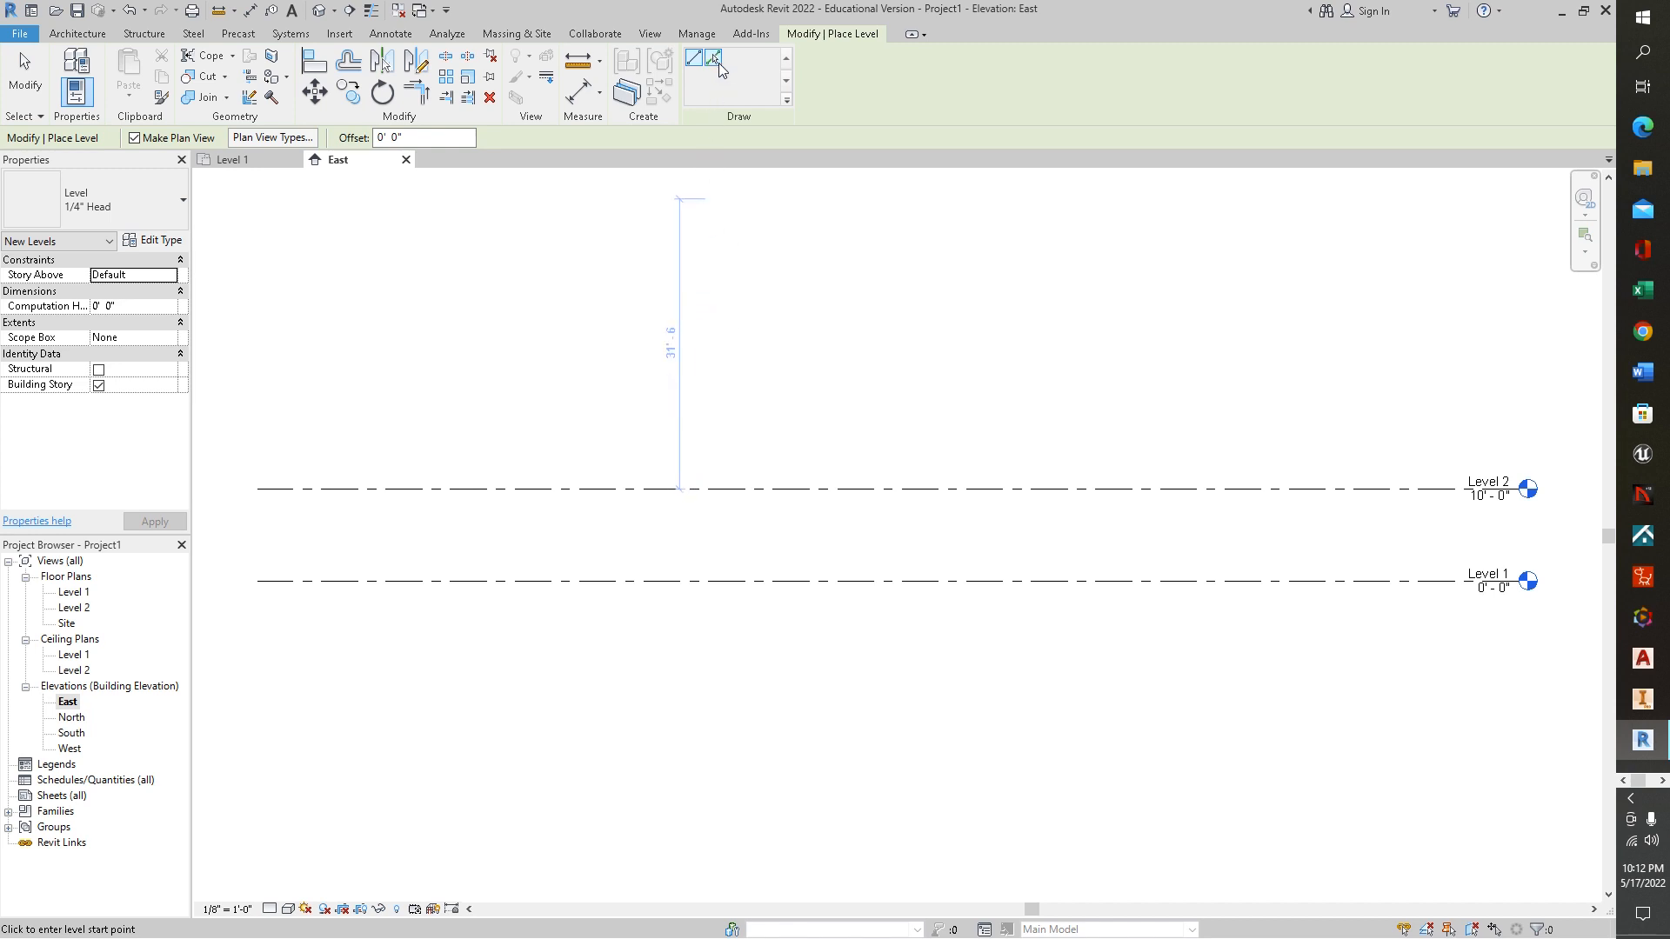
Add two levels above Level 2 and one below Level 1 by picking existing level lines with a 10' offset
{"action": "left_click", "coordinate": [714, 61]}
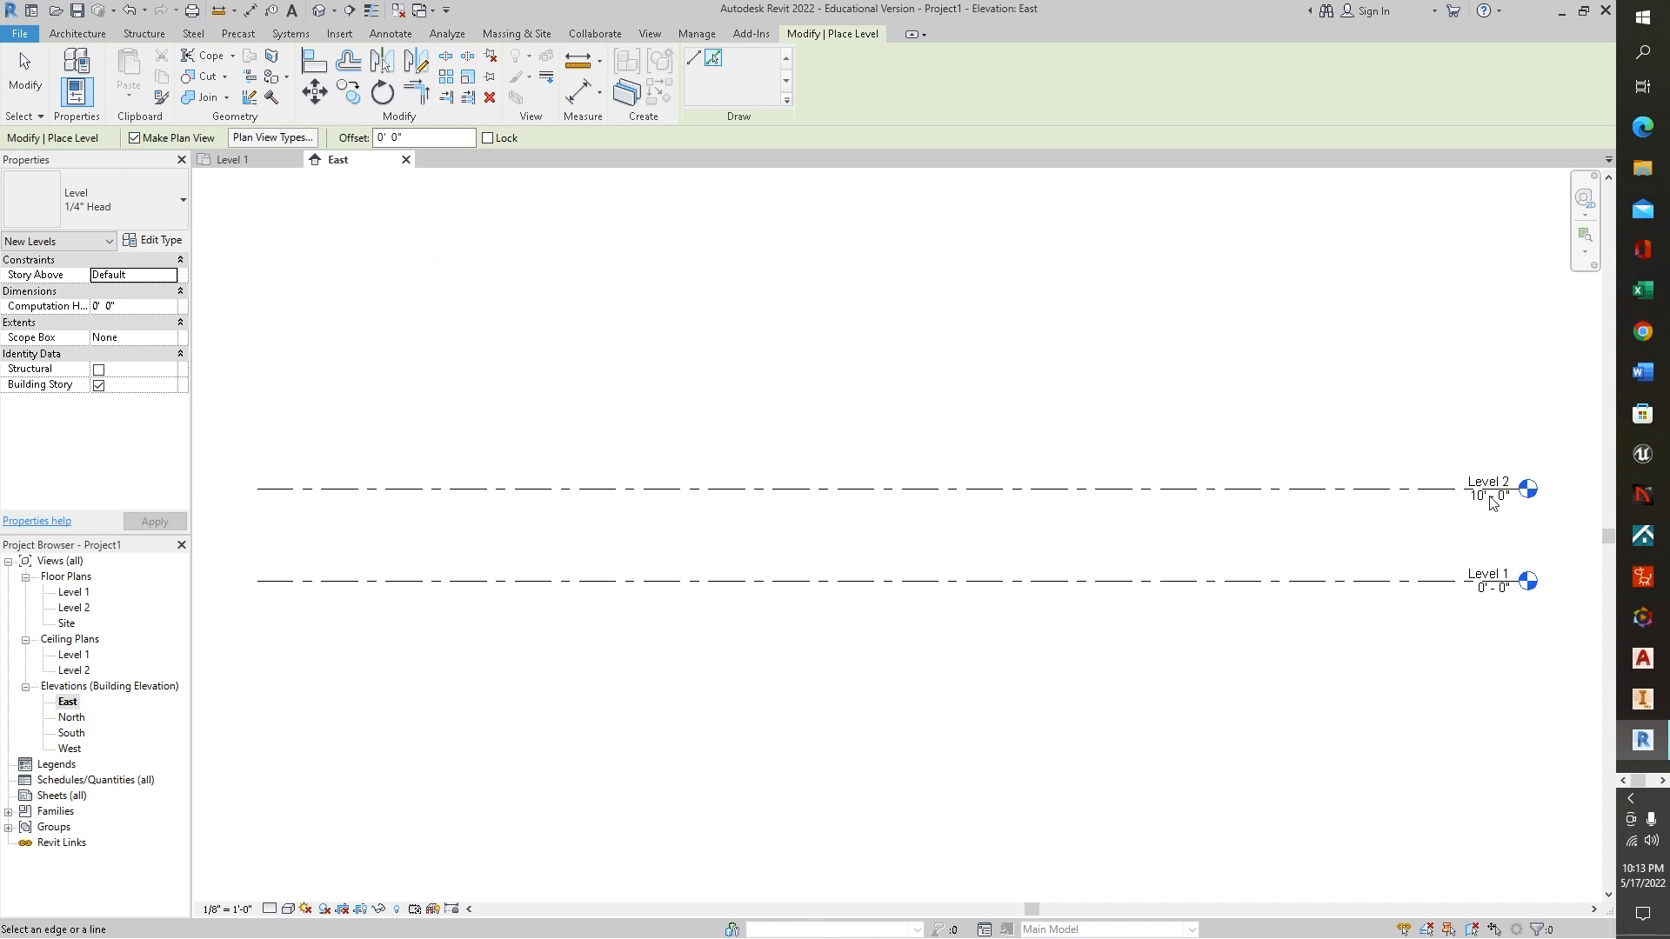
{"action": "left_click", "coordinate": [381, 137]}
{"action": "left_click_drag", "start_coordinate": [383, 138], "coordinate": [371, 139]}
{"action": "type", "text": "10"}
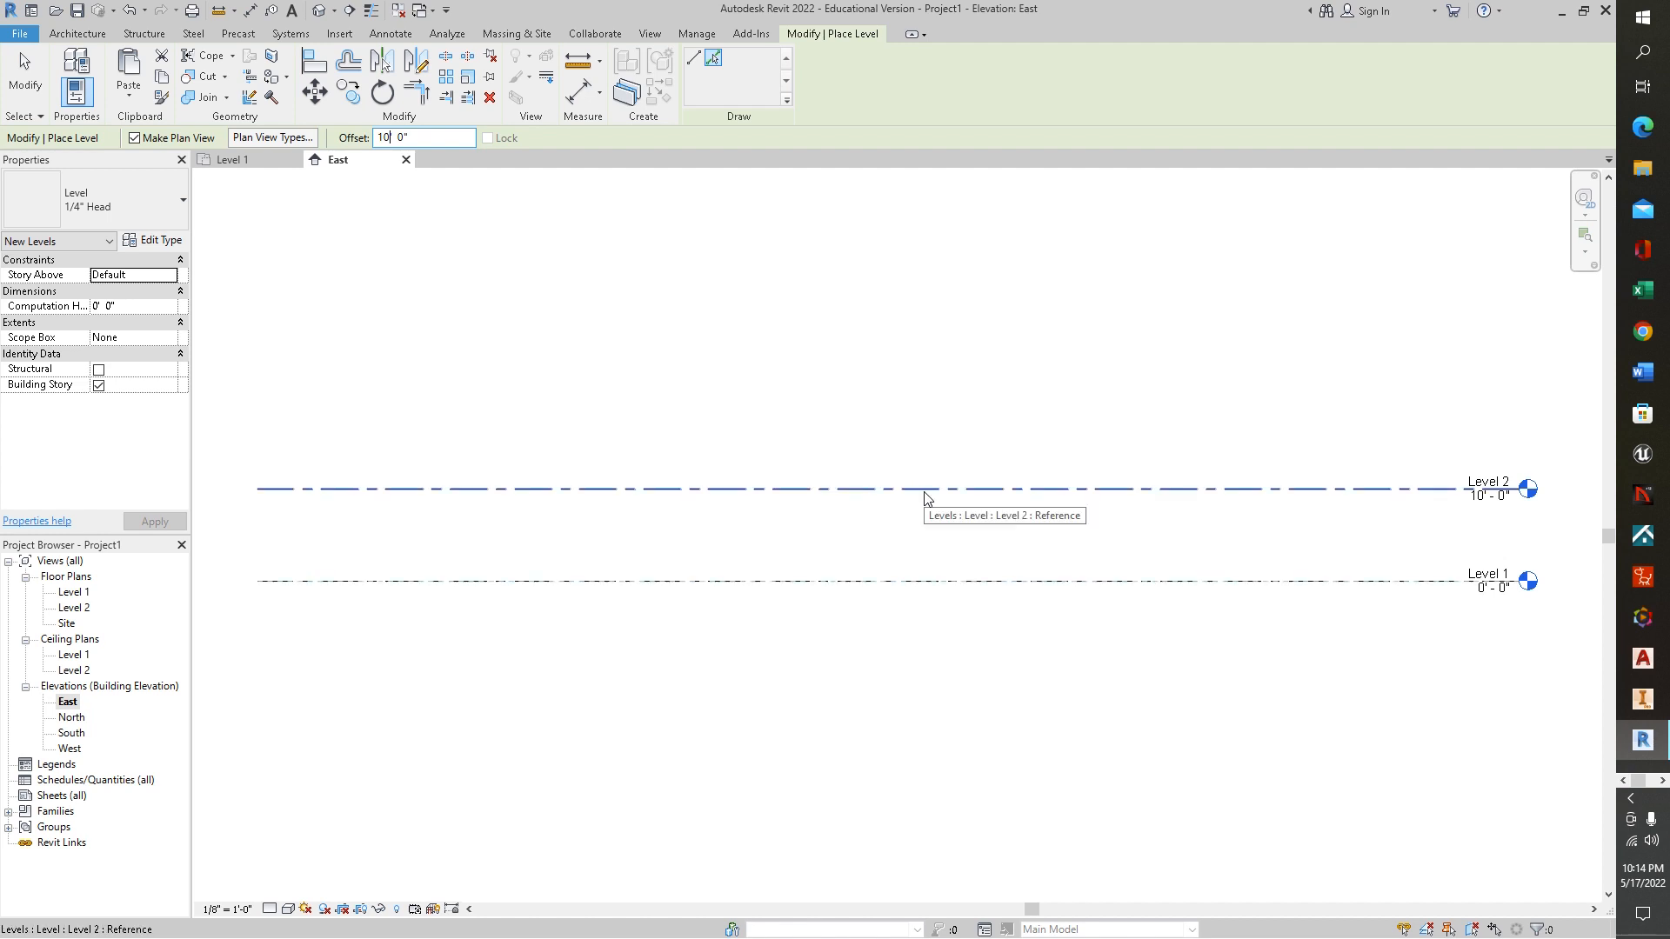
{"action": "left_click", "coordinate": [762, 488]}
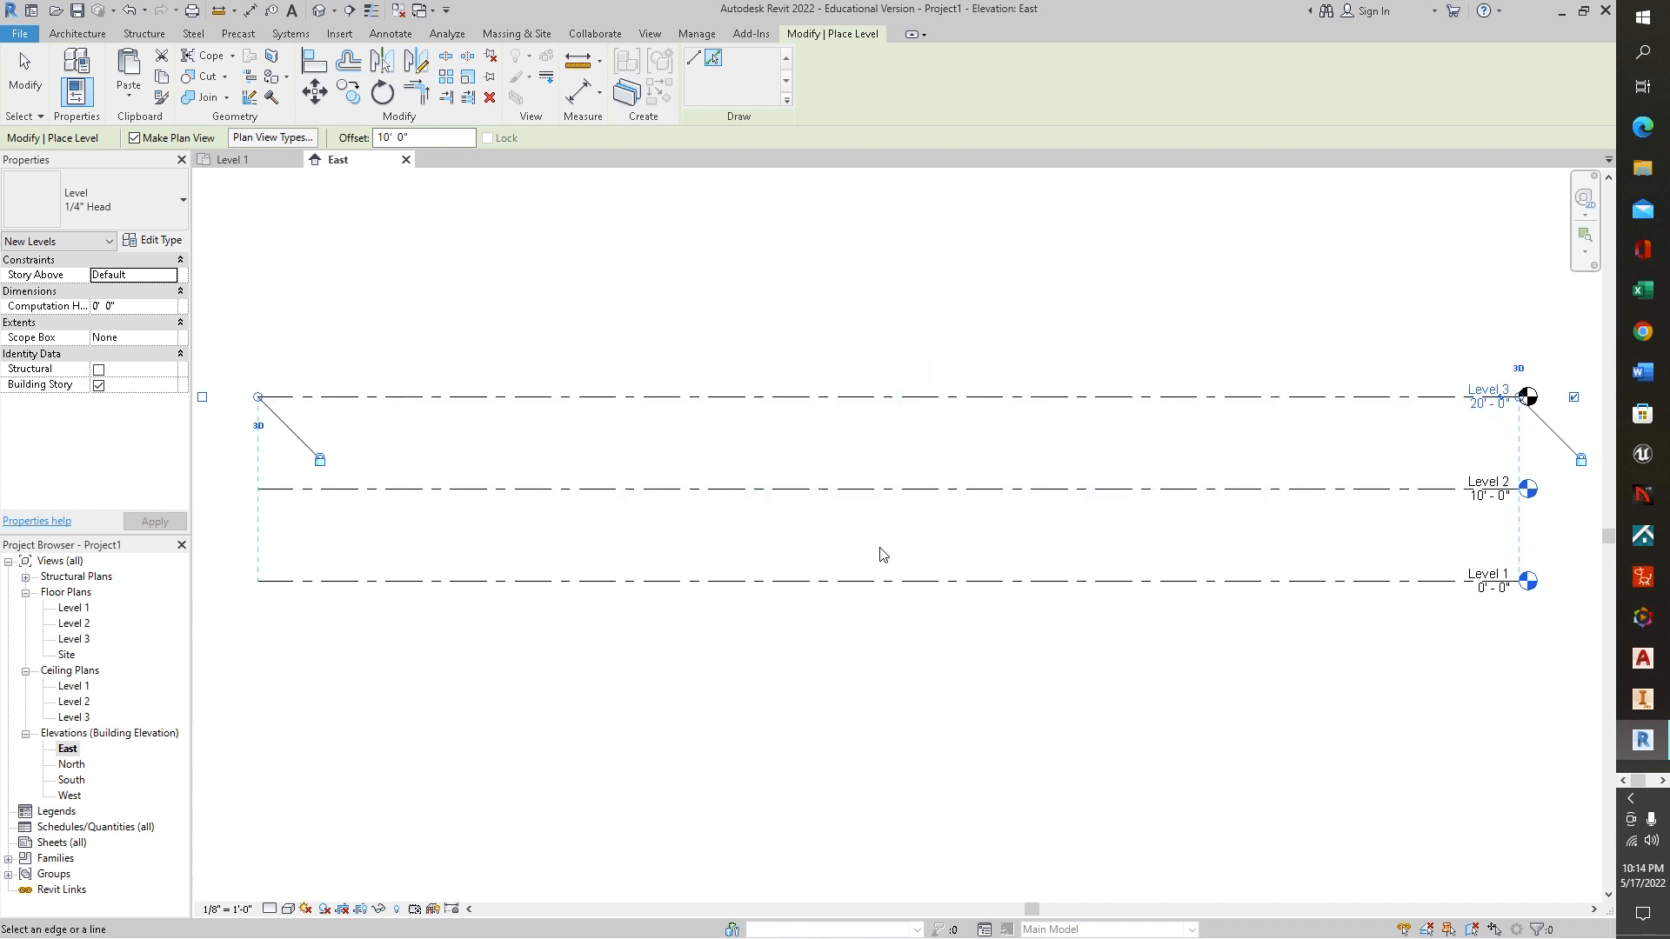
{"action": "left_click", "coordinate": [918, 396]}
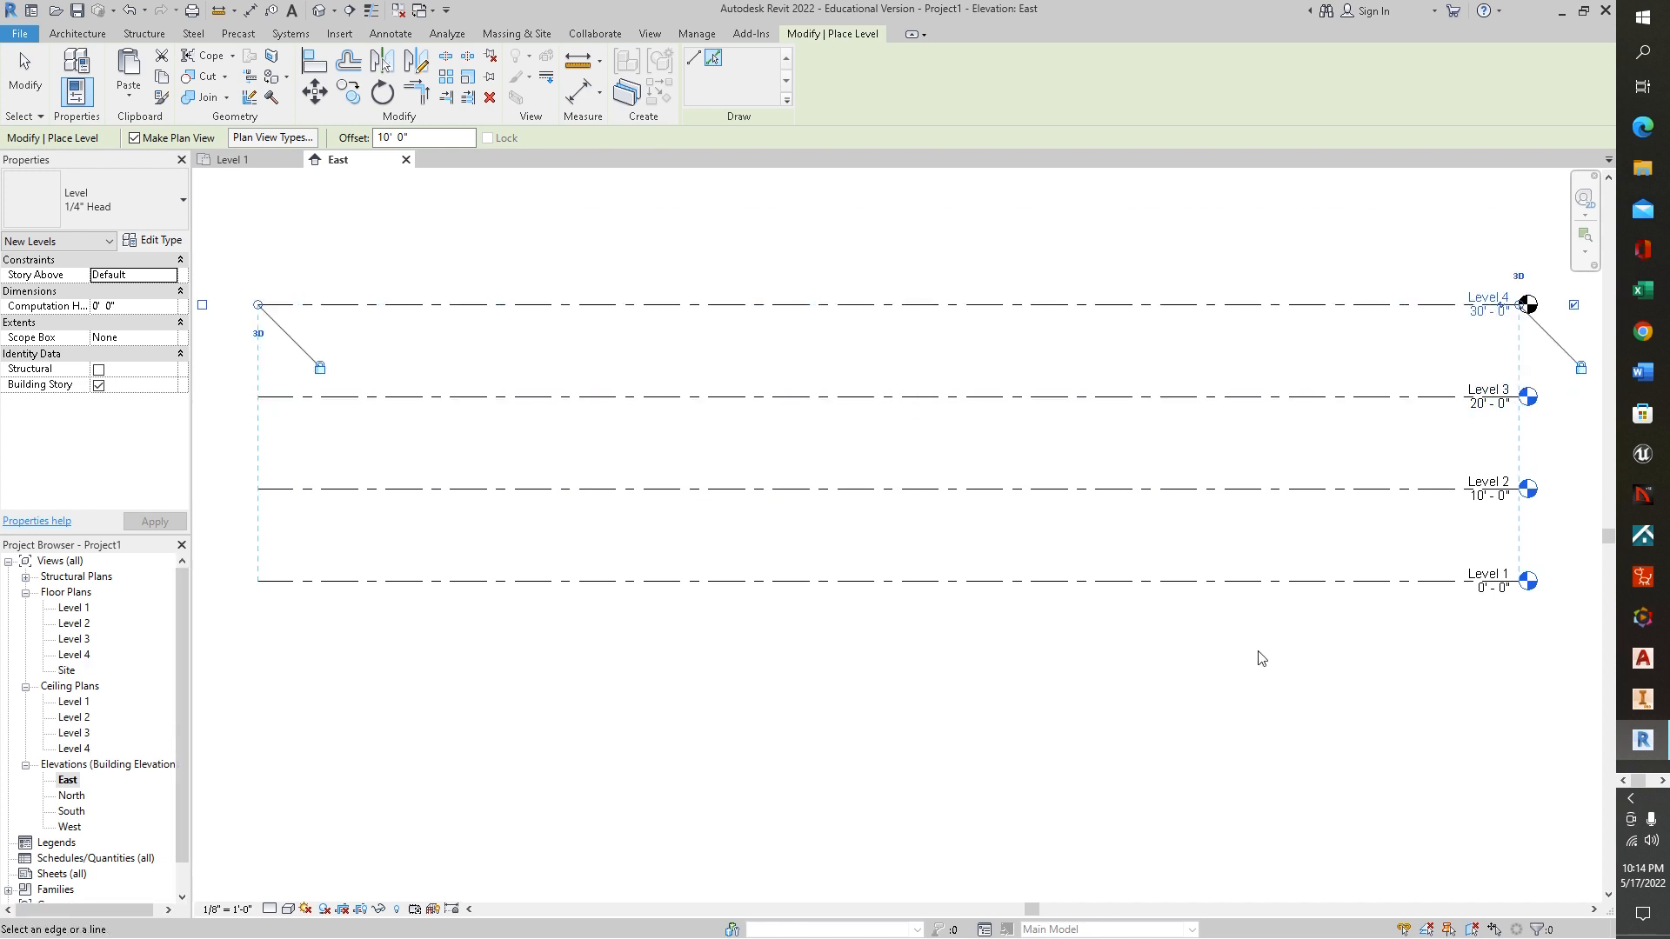
{"action": "left_click", "coordinate": [1288, 588]}
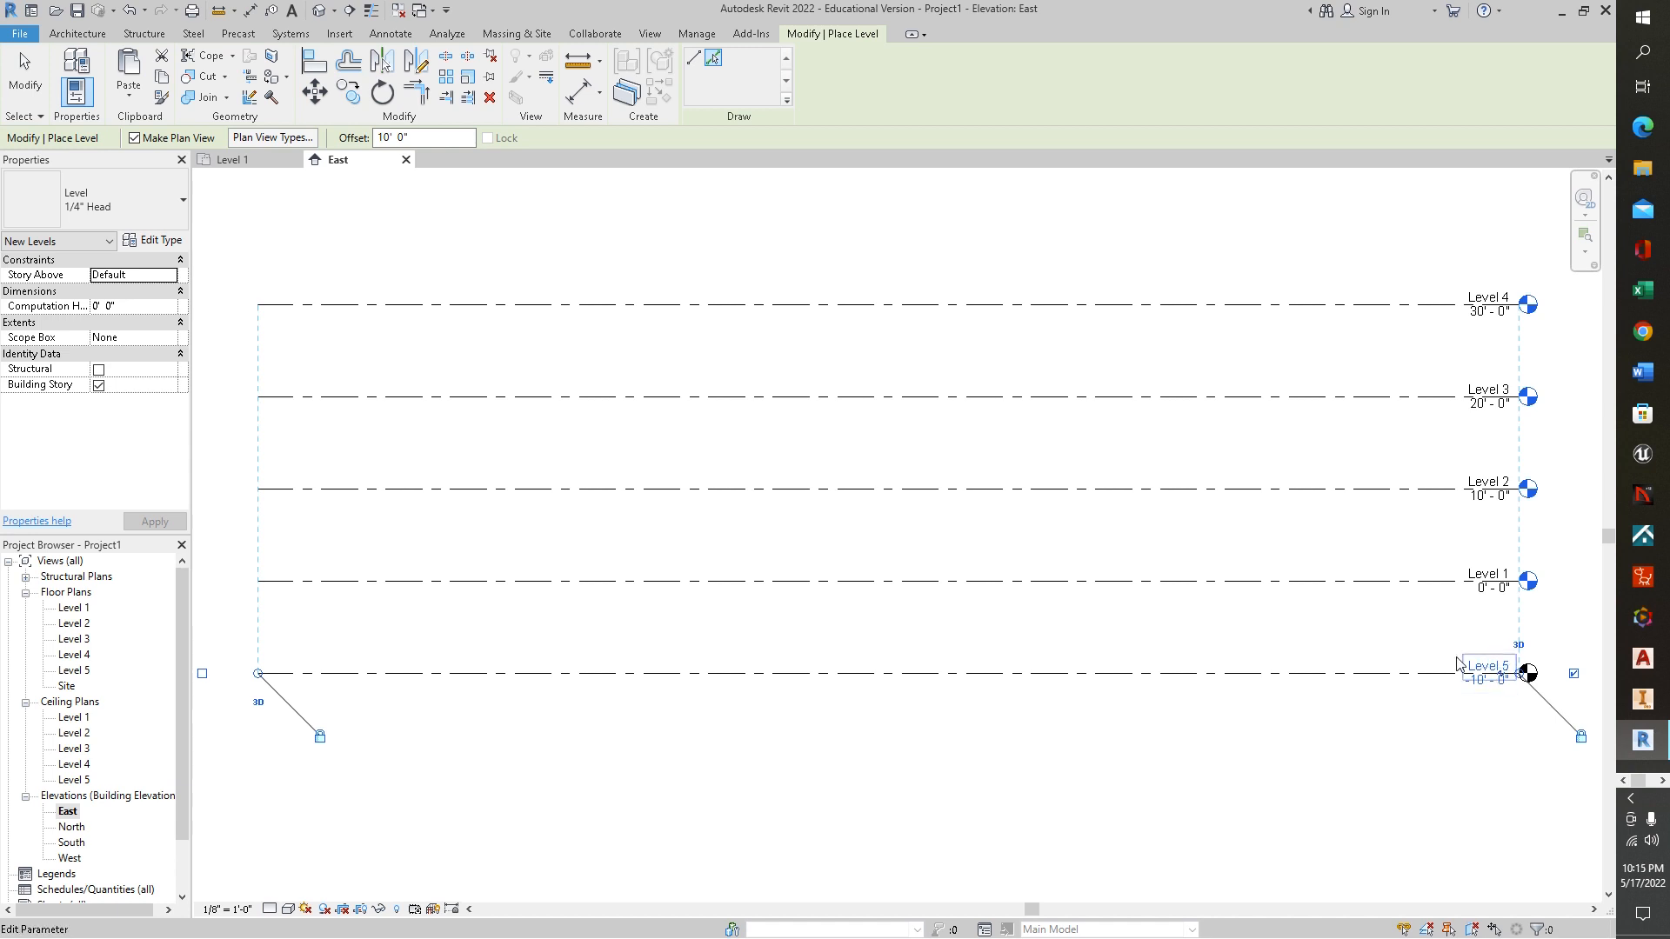
Try to place another level offset 10' from the lowest level line, and undo it
{"action": "scroll", "coordinate": [1520, 794], "scroll_direction": "up", "scroll_amount": 2}
{"action": "middle_click_drag", "start_coordinate": [1516, 791], "coordinate": [1175, 924]}
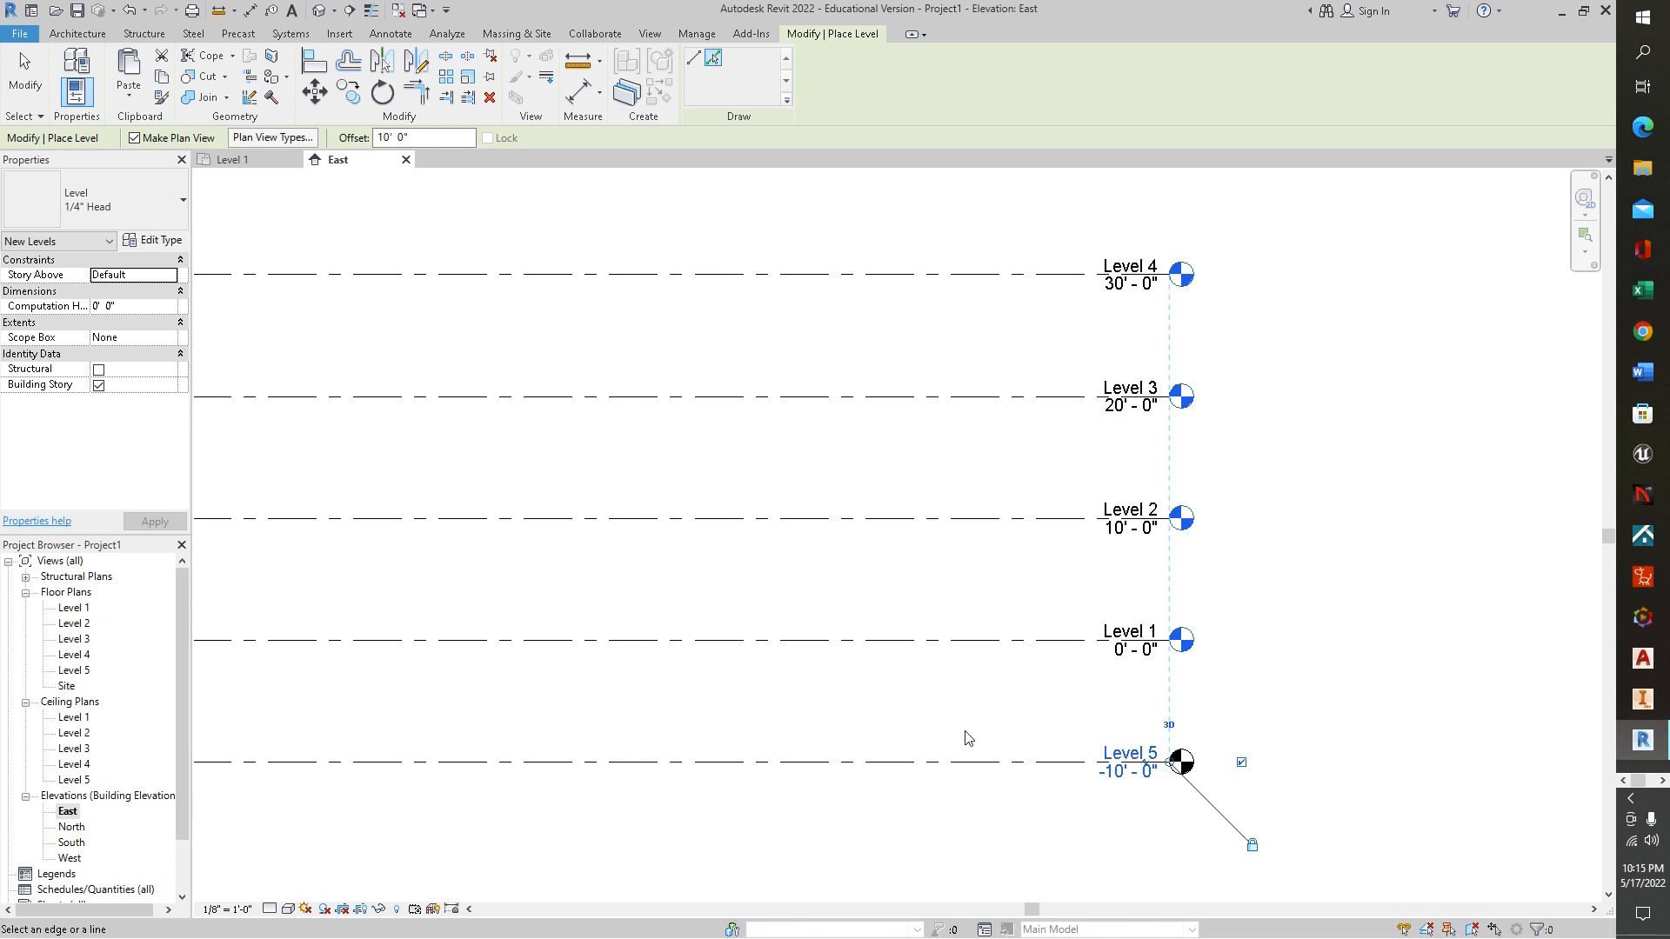
{"action": "left_click", "coordinate": [1075, 765]}
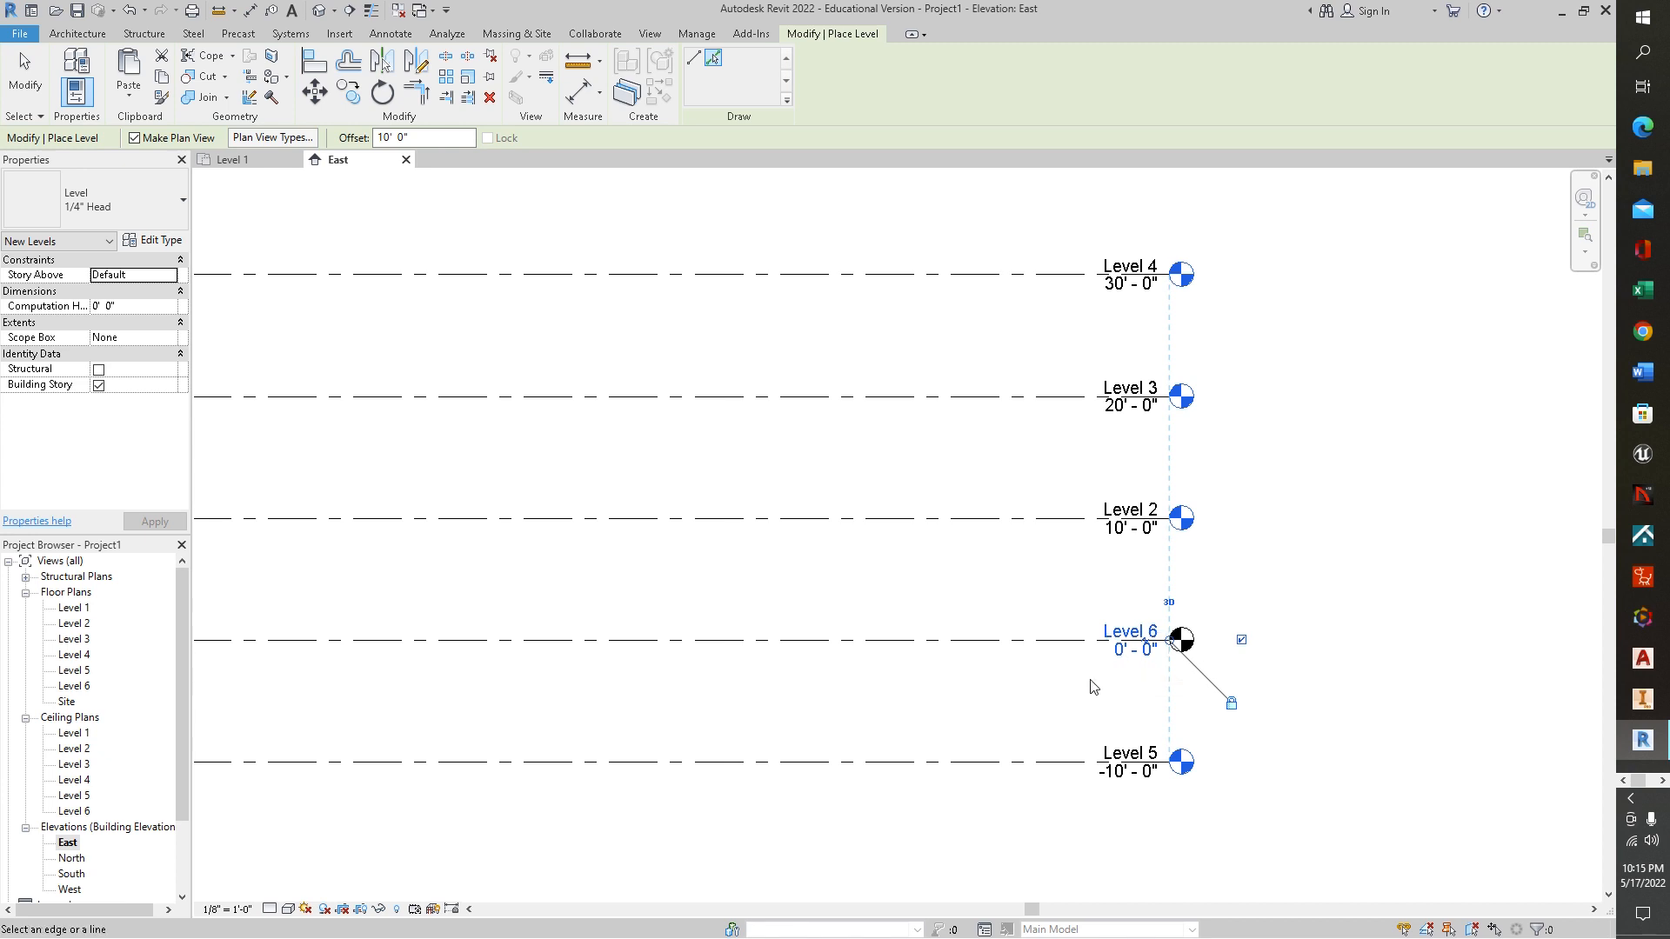
{"action": "key", "text": "Escape"}
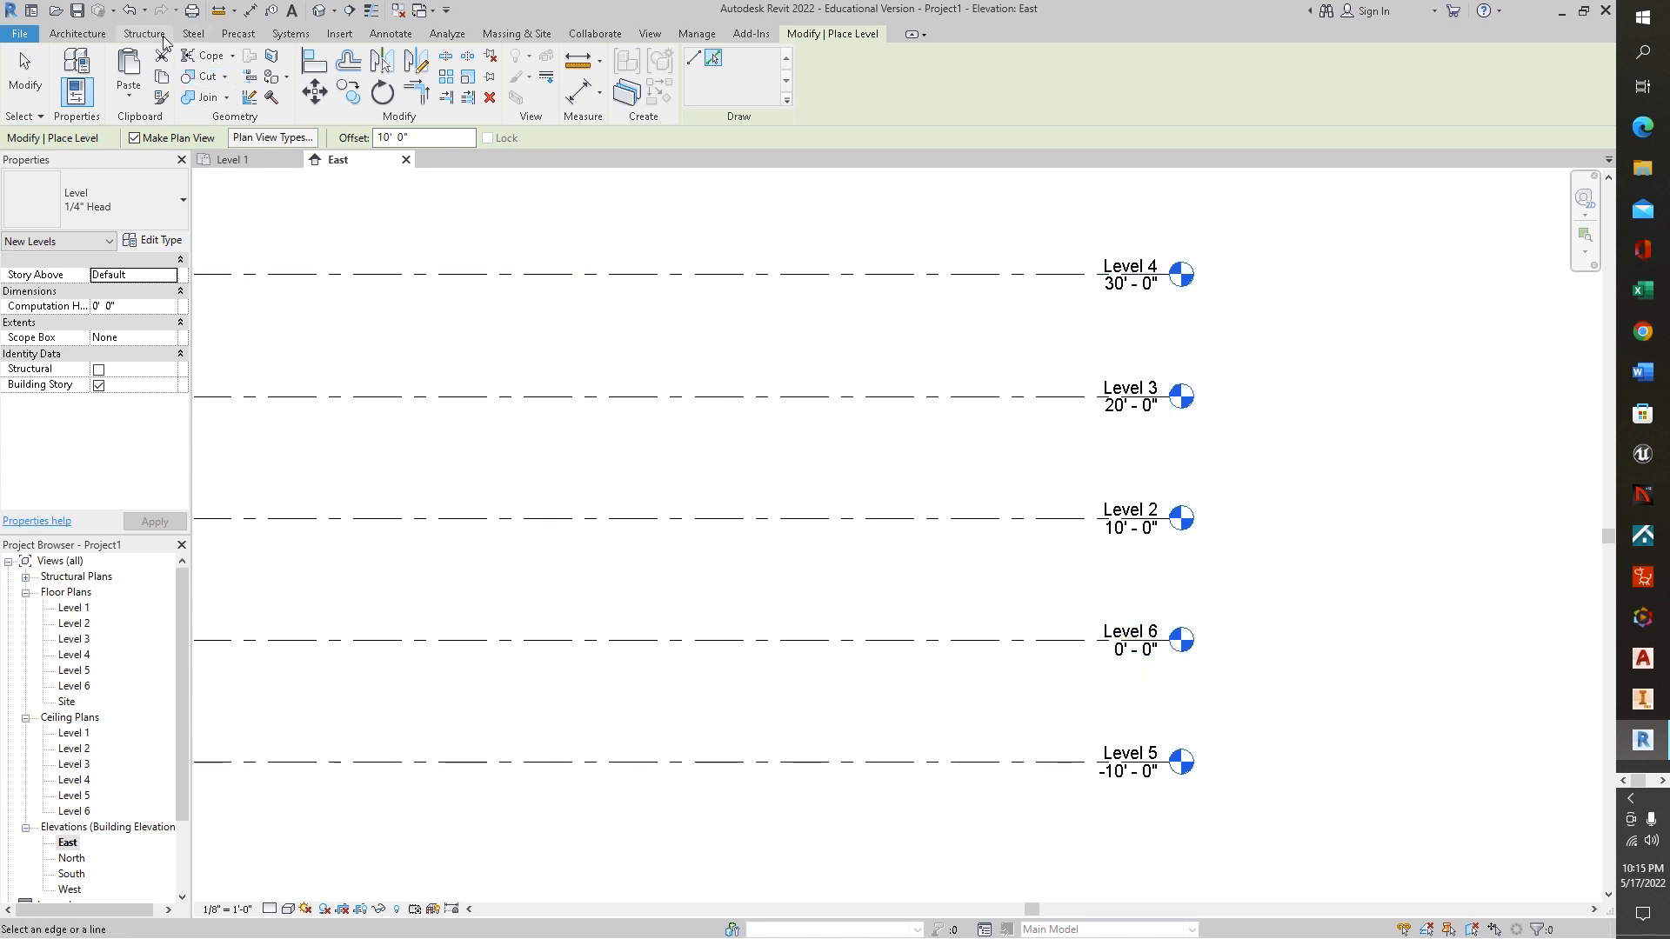
{"action": "key", "text": "Escape"}
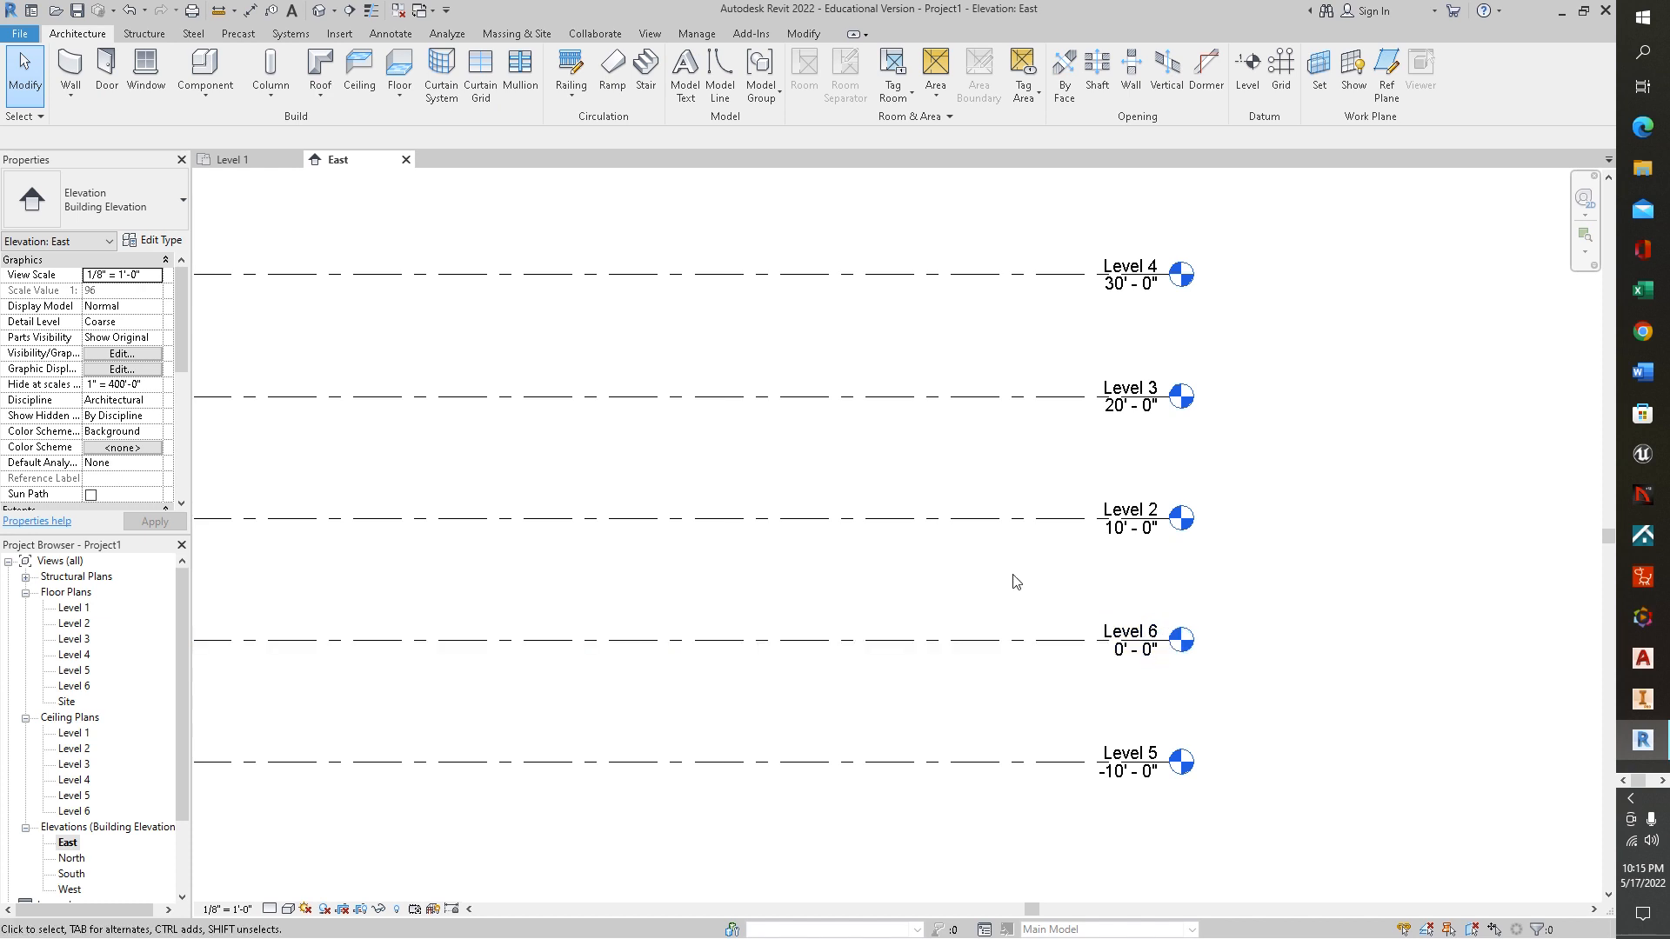
{"action": "left_click", "coordinate": [129, 9]}
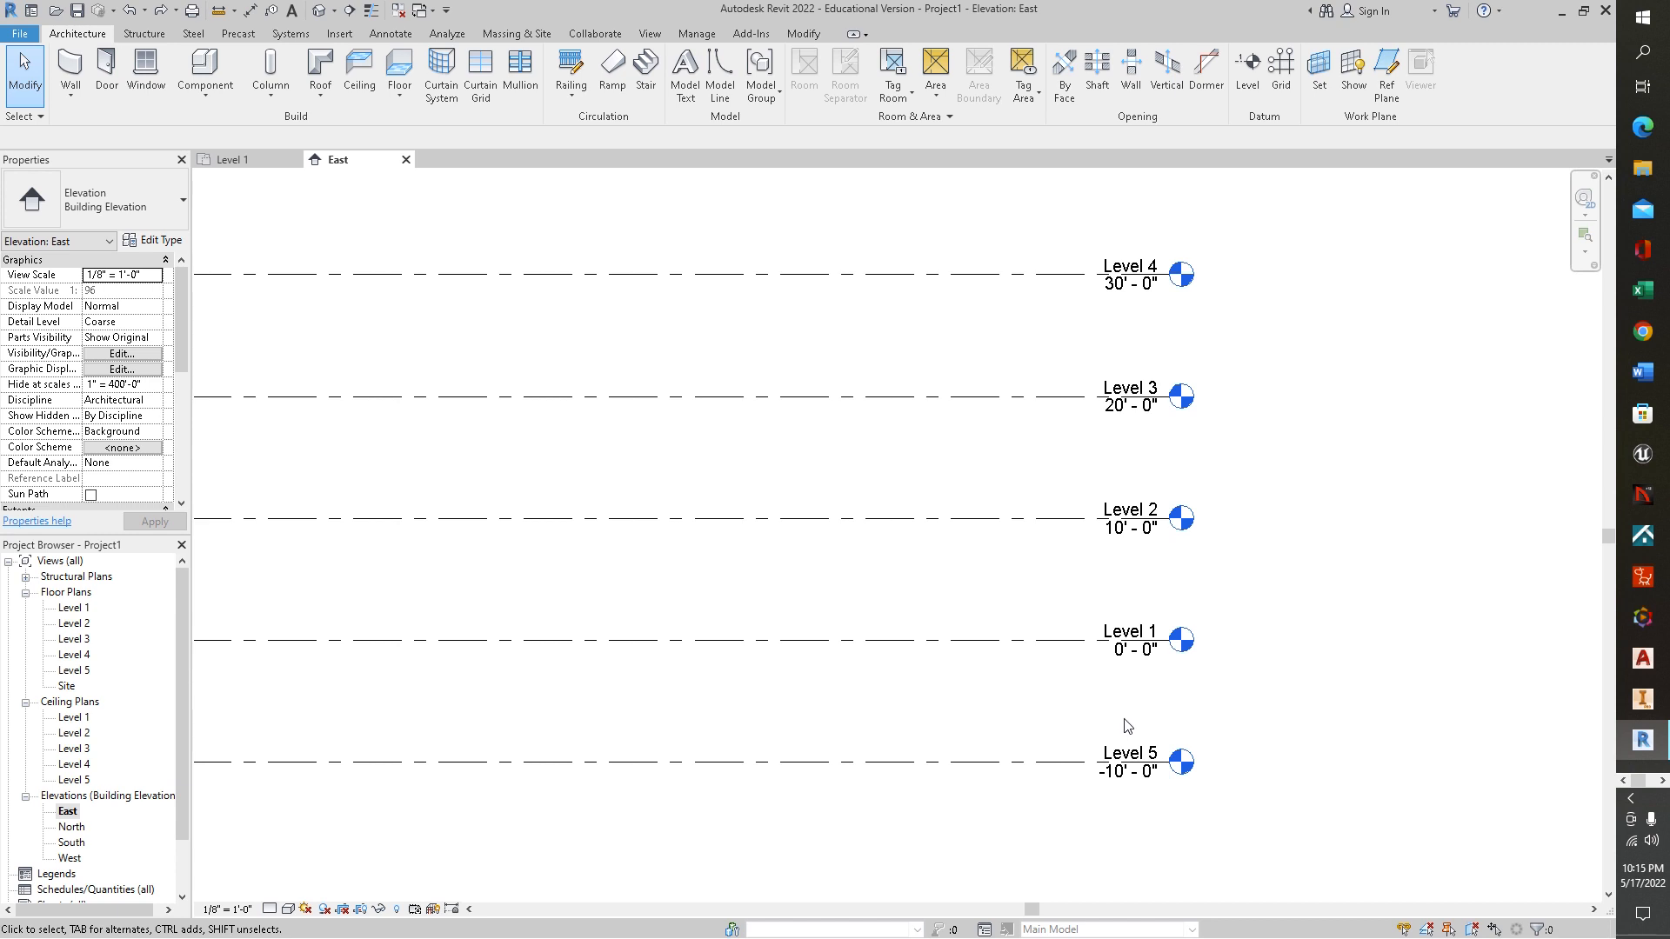
Rename the level at -10' - 0" to Basement and rename its corresponding views as well
{"action": "left_click", "coordinate": [1046, 765]}
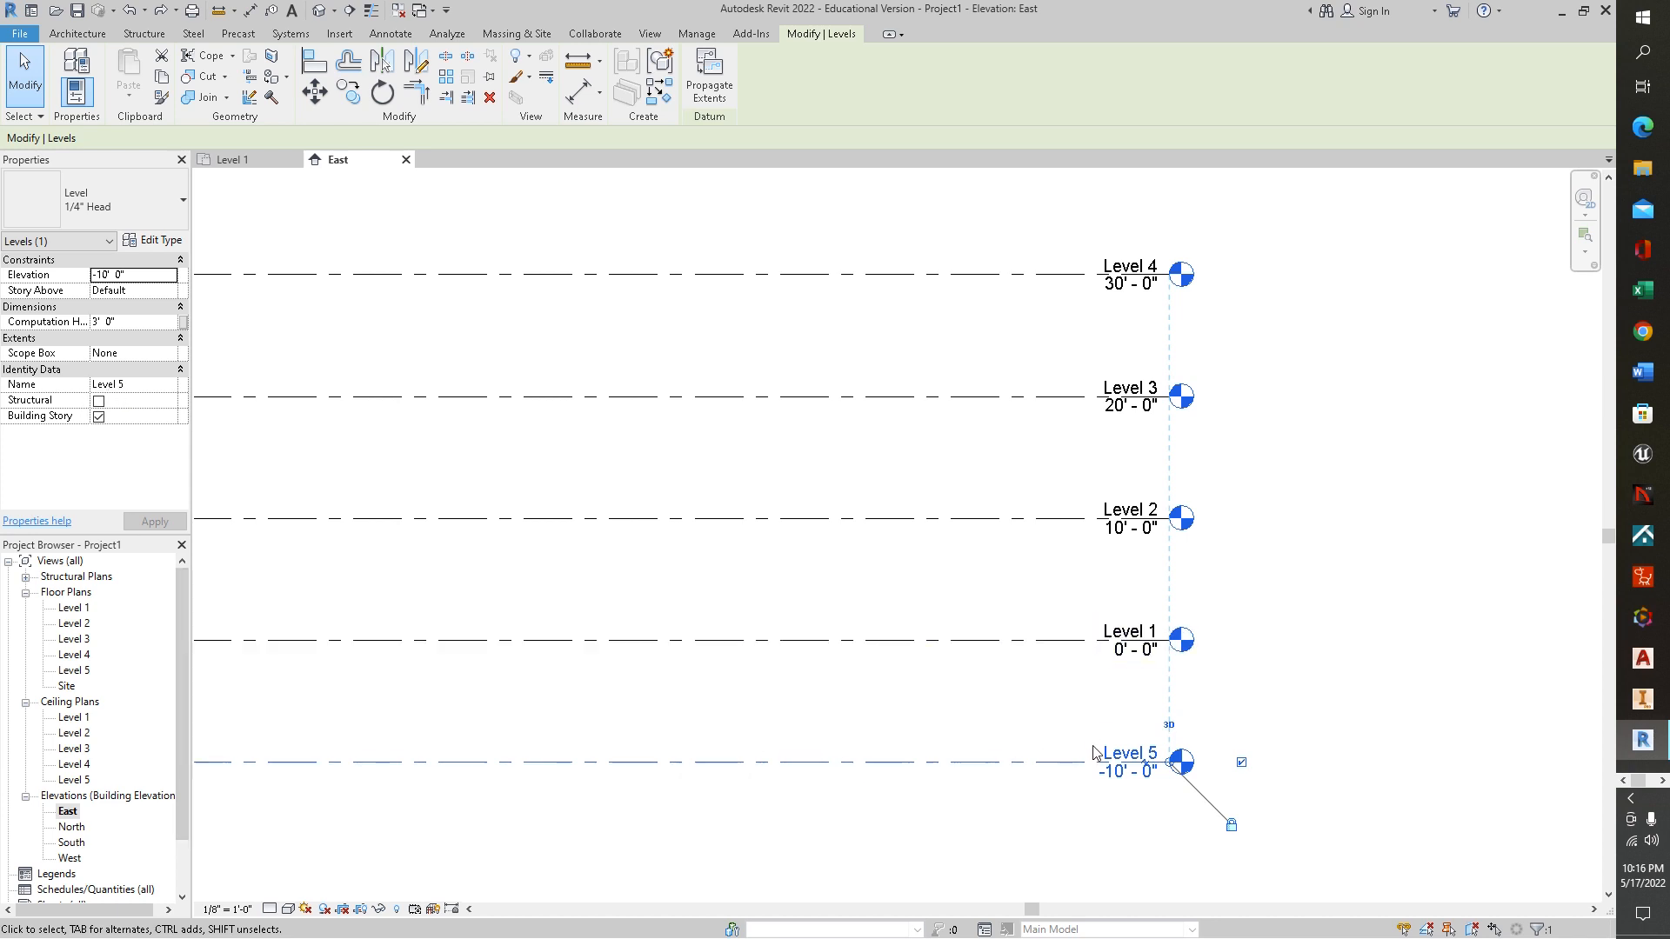
{"action": "left_click", "coordinate": [1160, 753]}
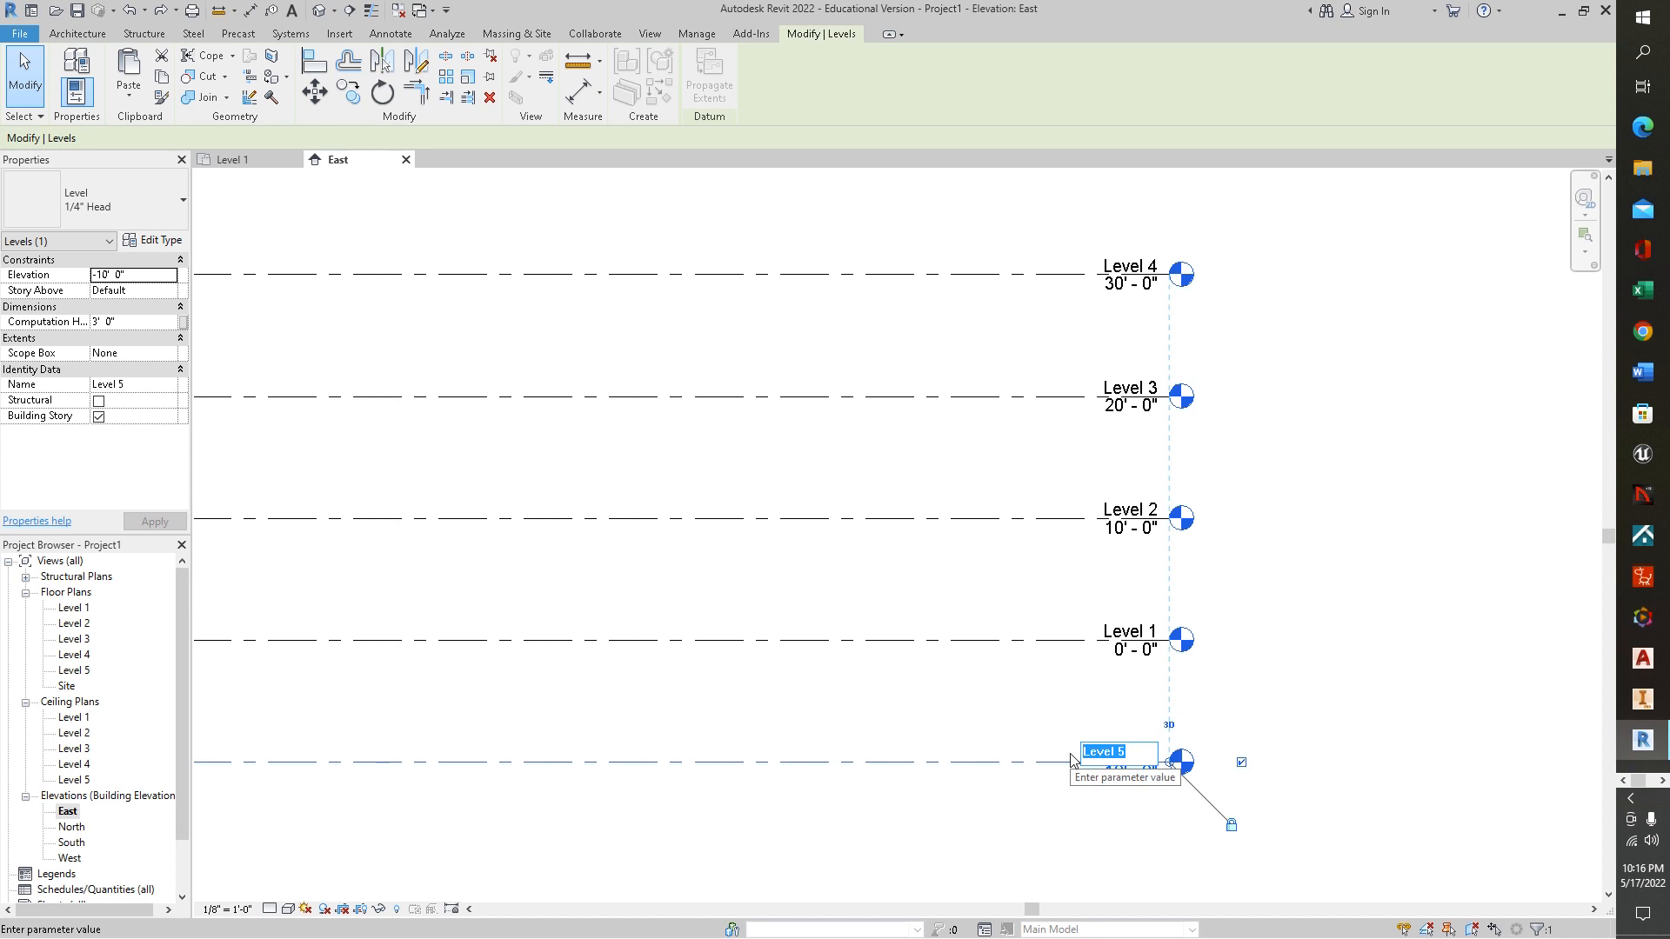
{"action": "type", "text": "basement"}
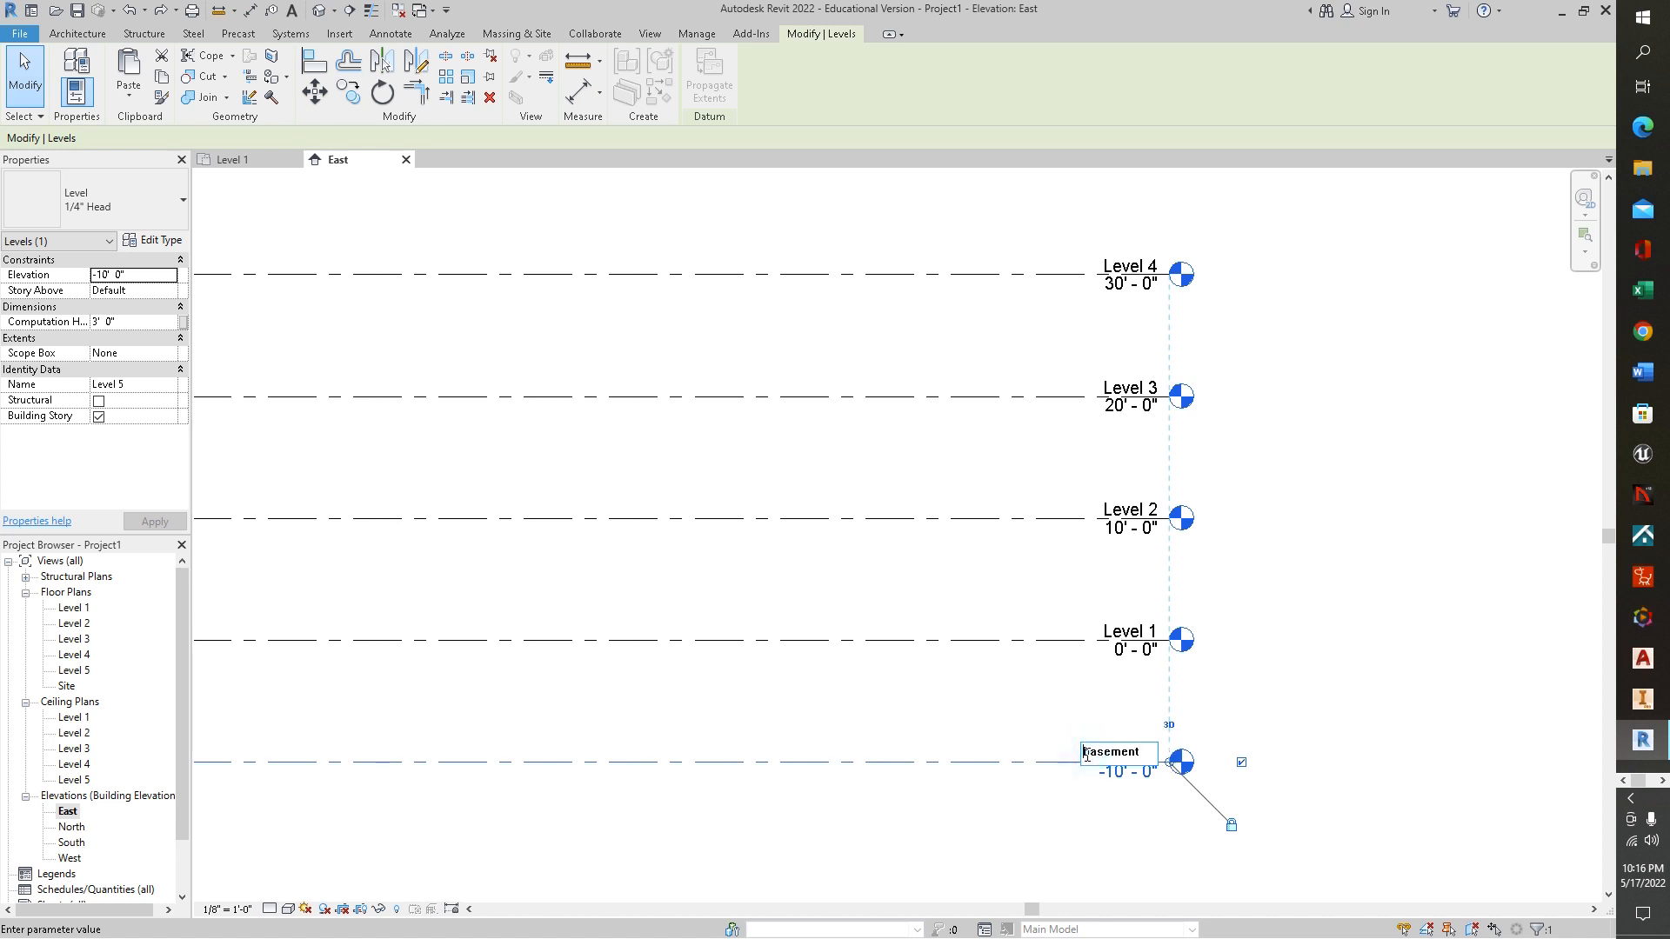
{"action": "left_click_drag", "start_coordinate": [1085, 753], "coordinate": [1090, 754]}
{"action": "type", "text": "B"}
{"action": "left_click", "coordinate": [1272, 684]}
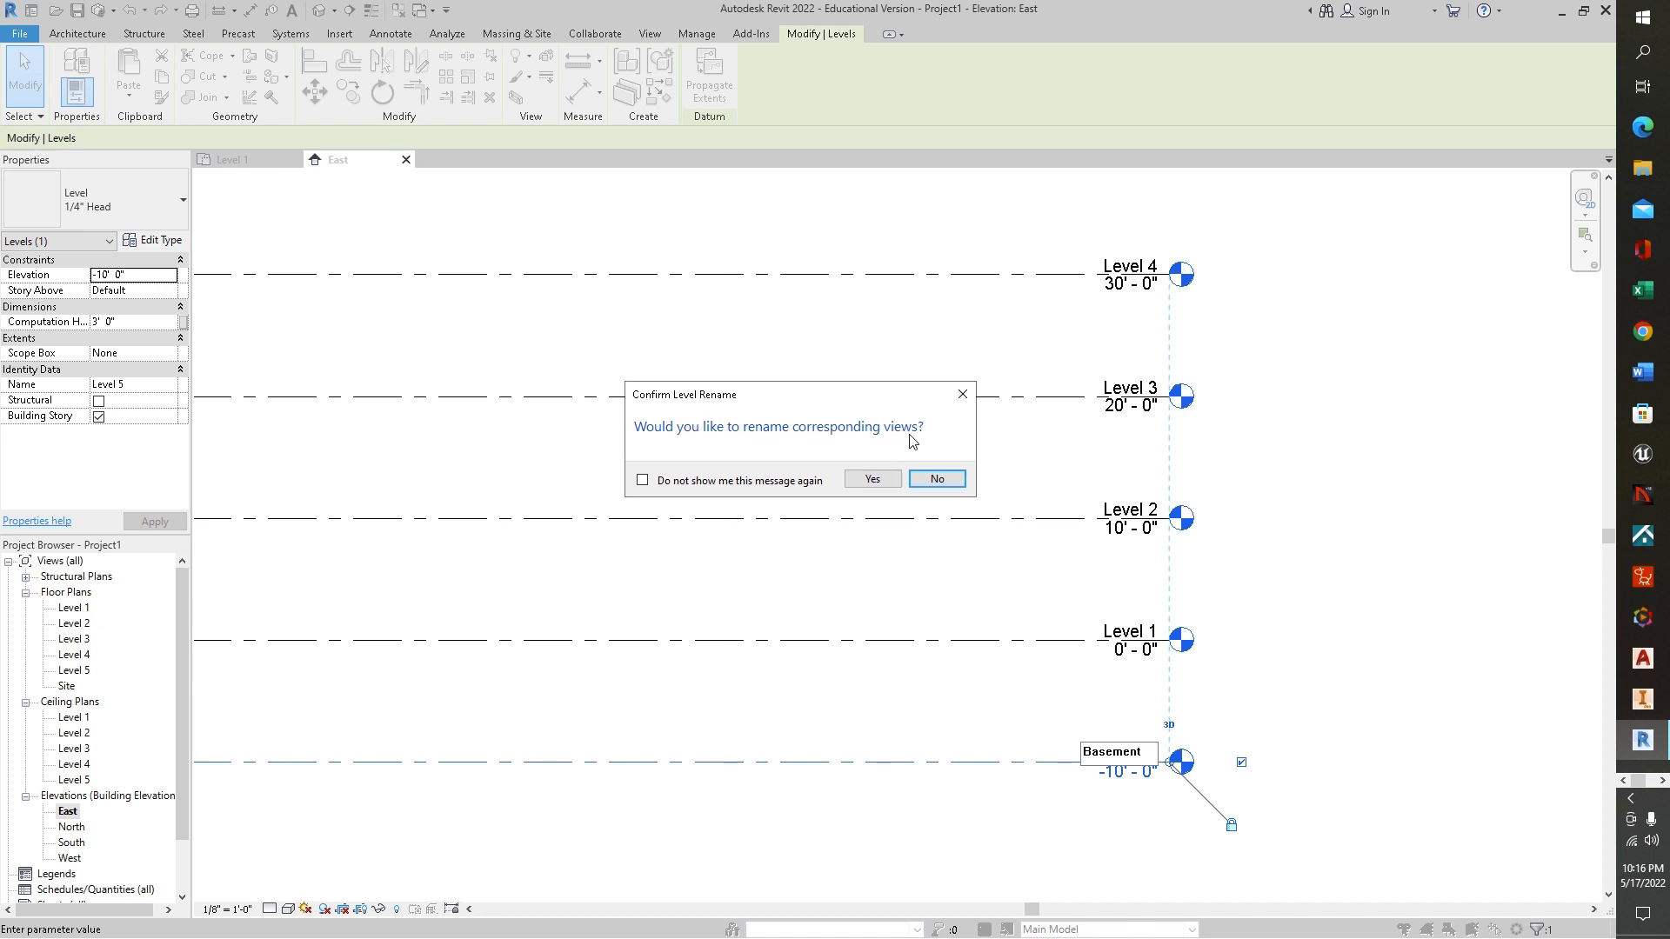
{"action": "left_click", "coordinate": [869, 481]}
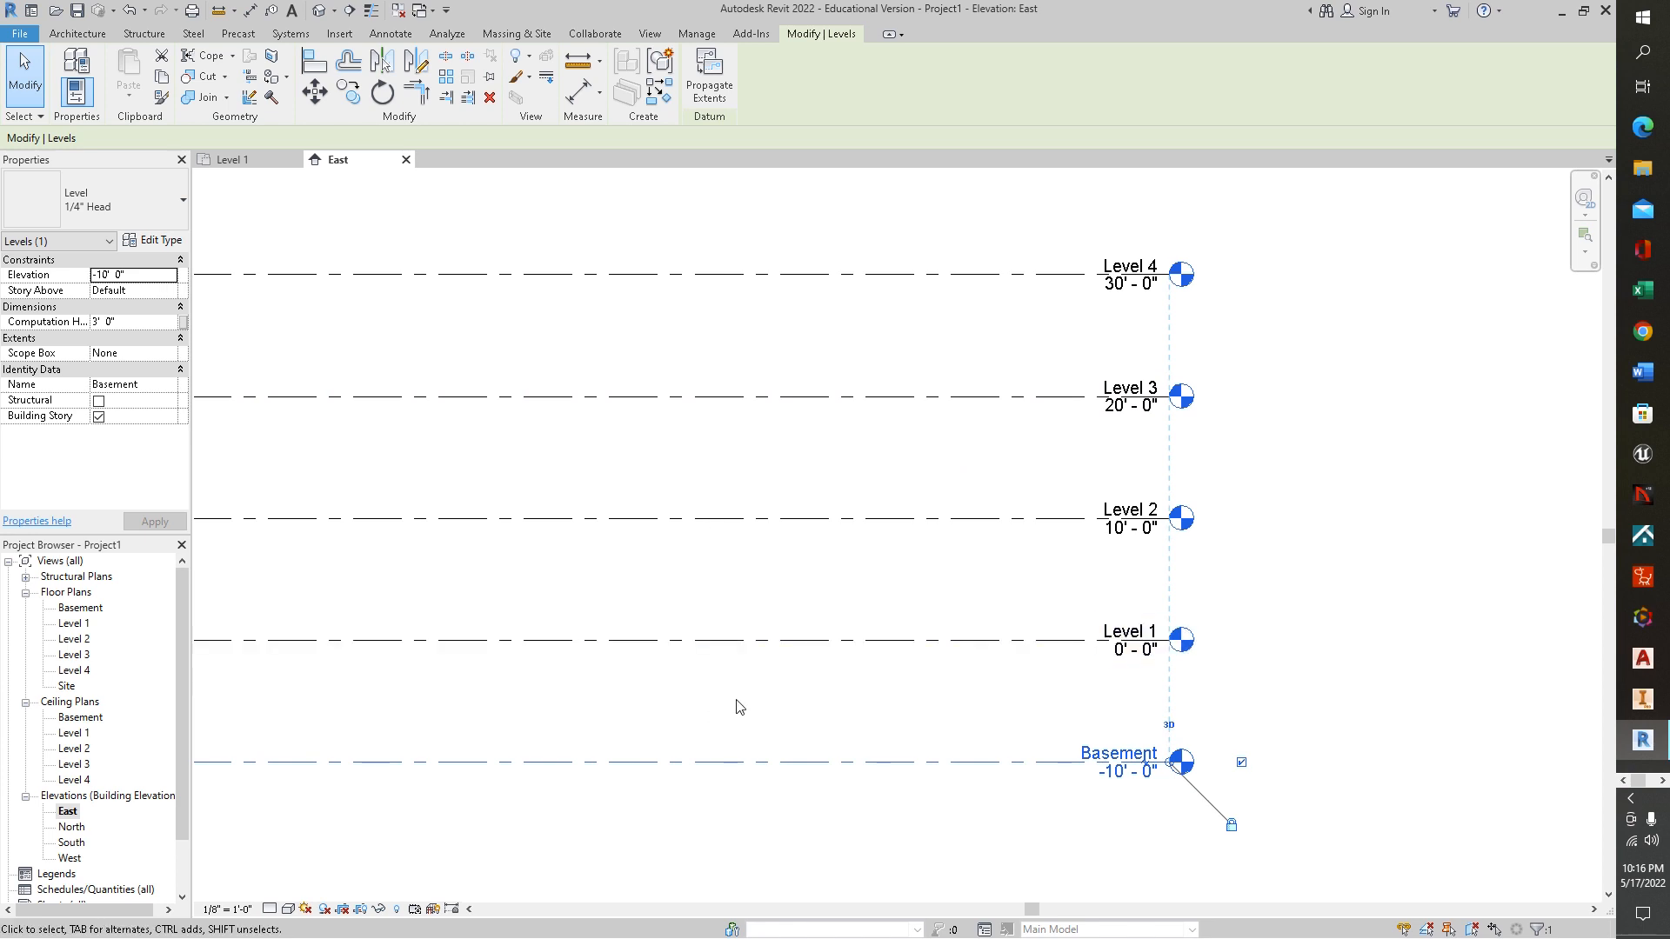
{"action": "middle_click_drag", "start_coordinate": [794, 727], "coordinate": [1305, 764]}
{"action": "middle_click_drag", "start_coordinate": [925, 694], "coordinate": [1131, 778]}
{"action": "scroll", "coordinate": [1121, 775], "scroll_direction": "down", "scroll_amount": 1}
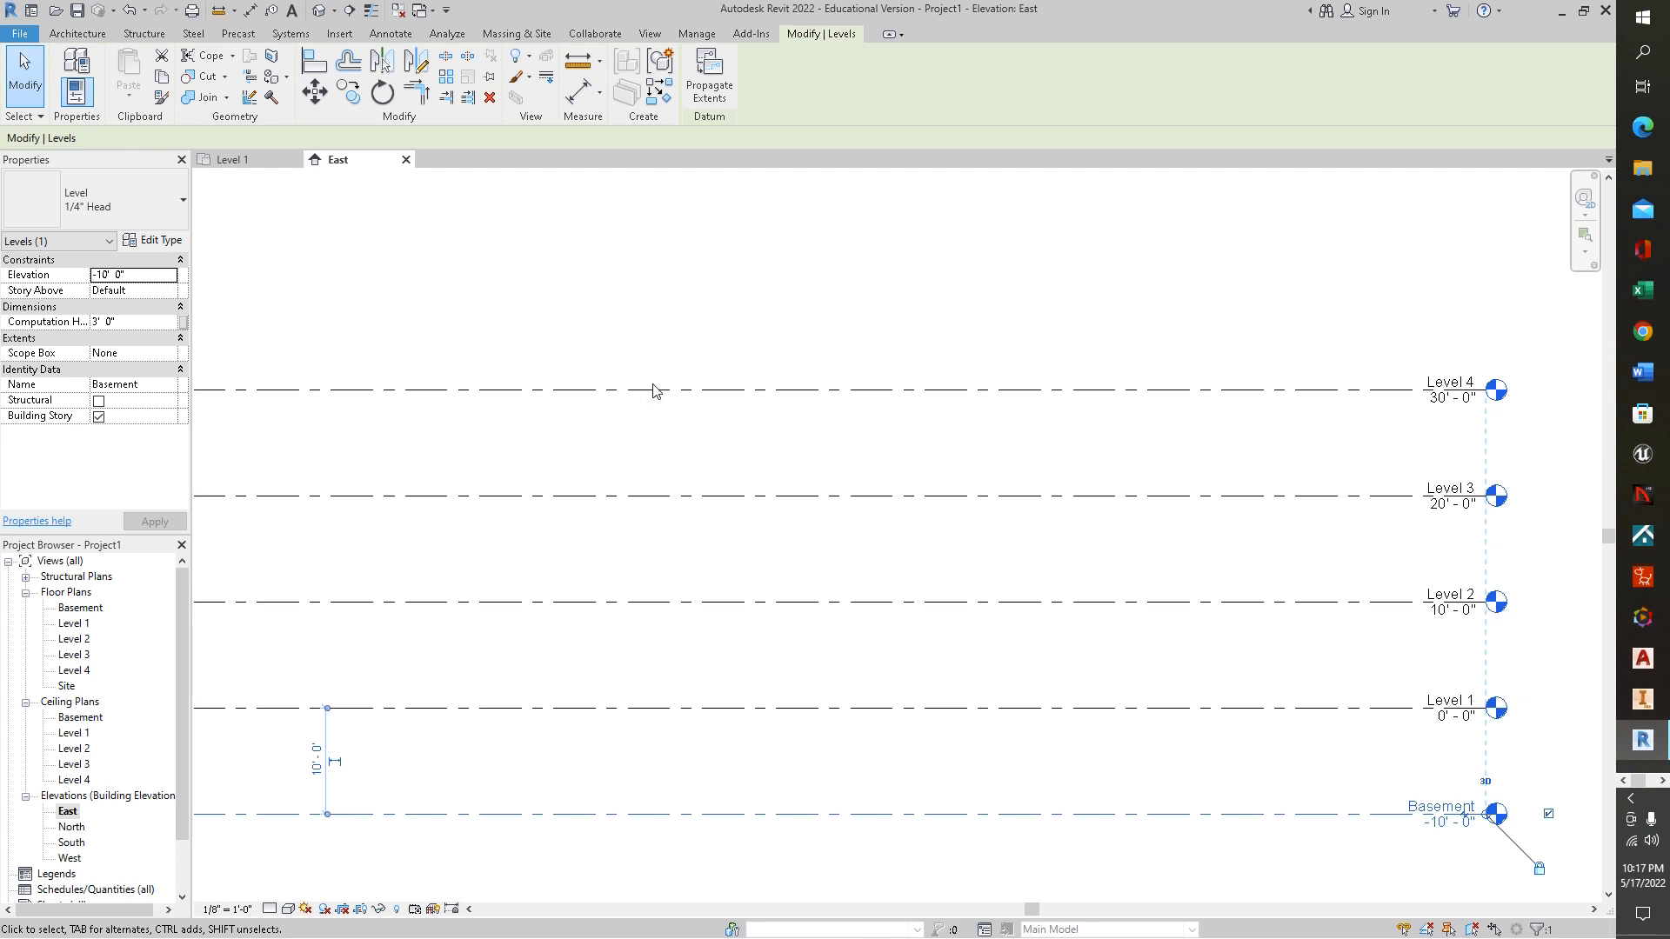
{"action": "key", "text": "Escape"}
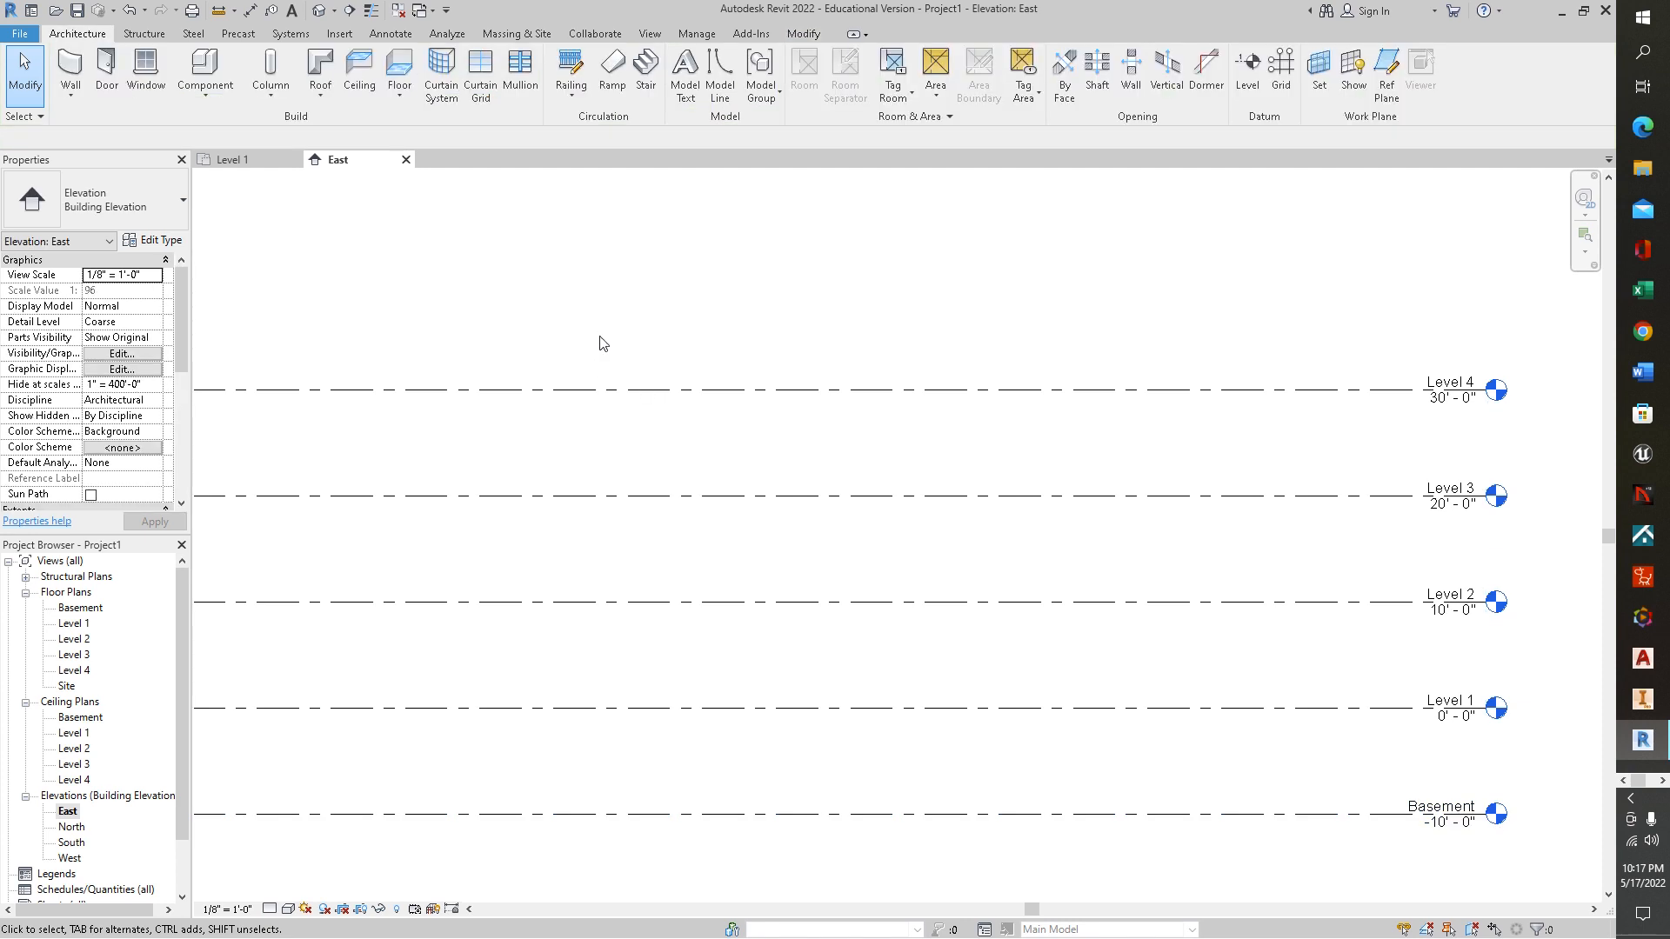
Draw a horizontal grid line on the Level 1 plan, just below the north elevation marker, spanning nearly from the west to the east marker
{"action": "left_click", "coordinate": [245, 161]}
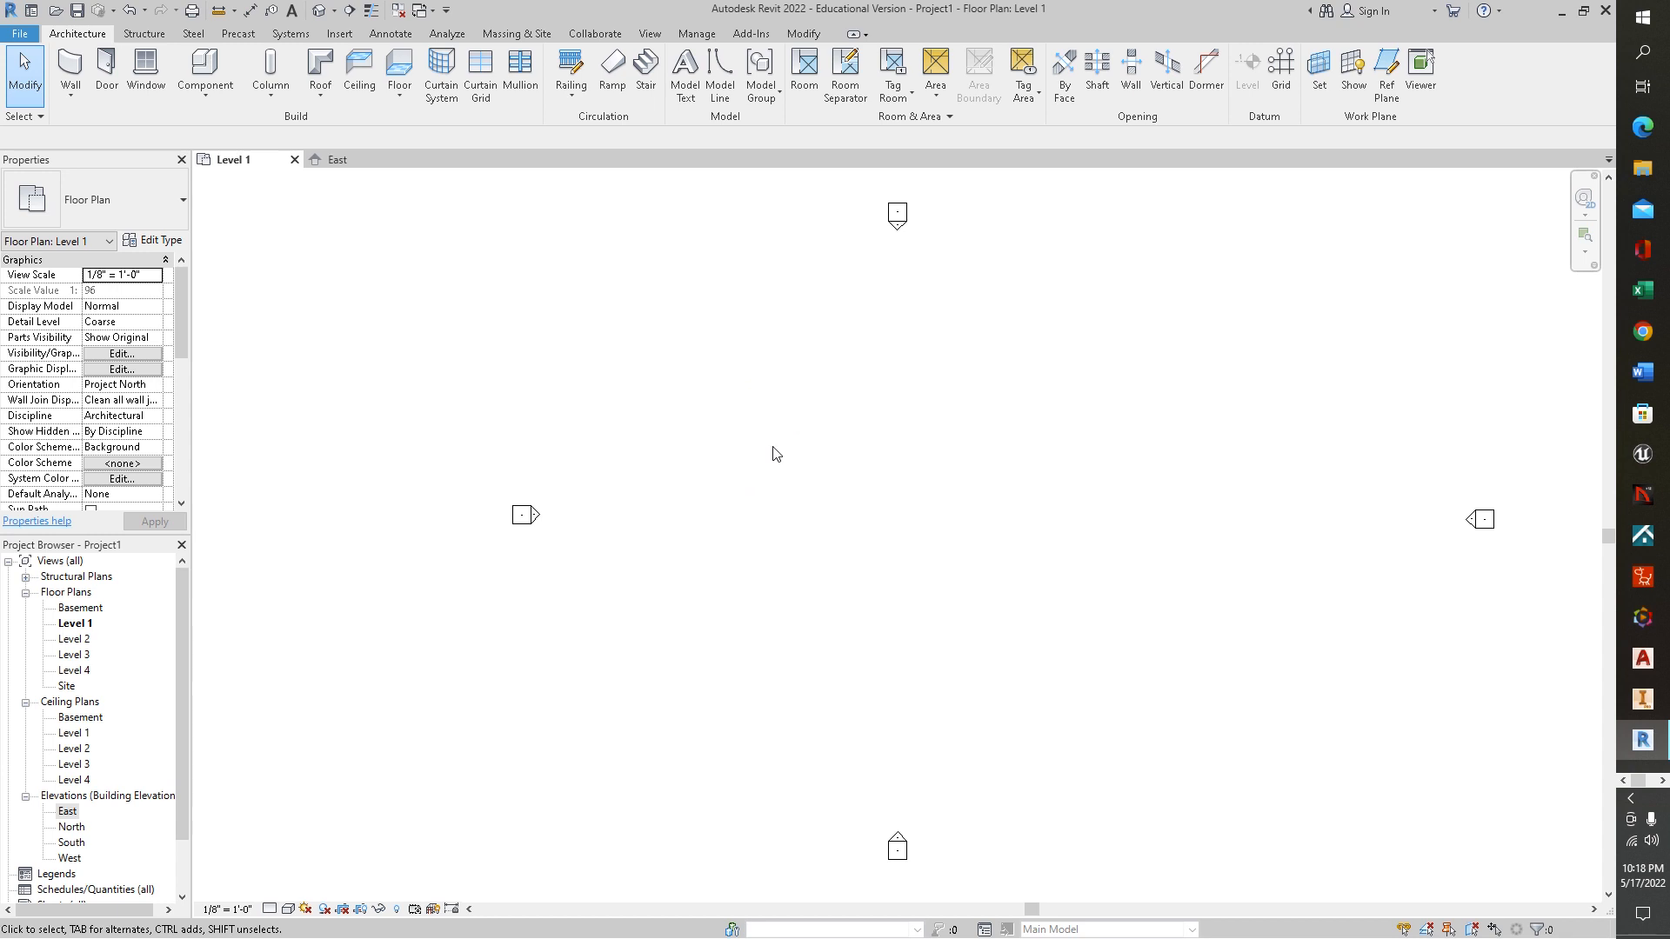
{"action": "key", "text": "g"}
{"action": "key", "text": "r"}
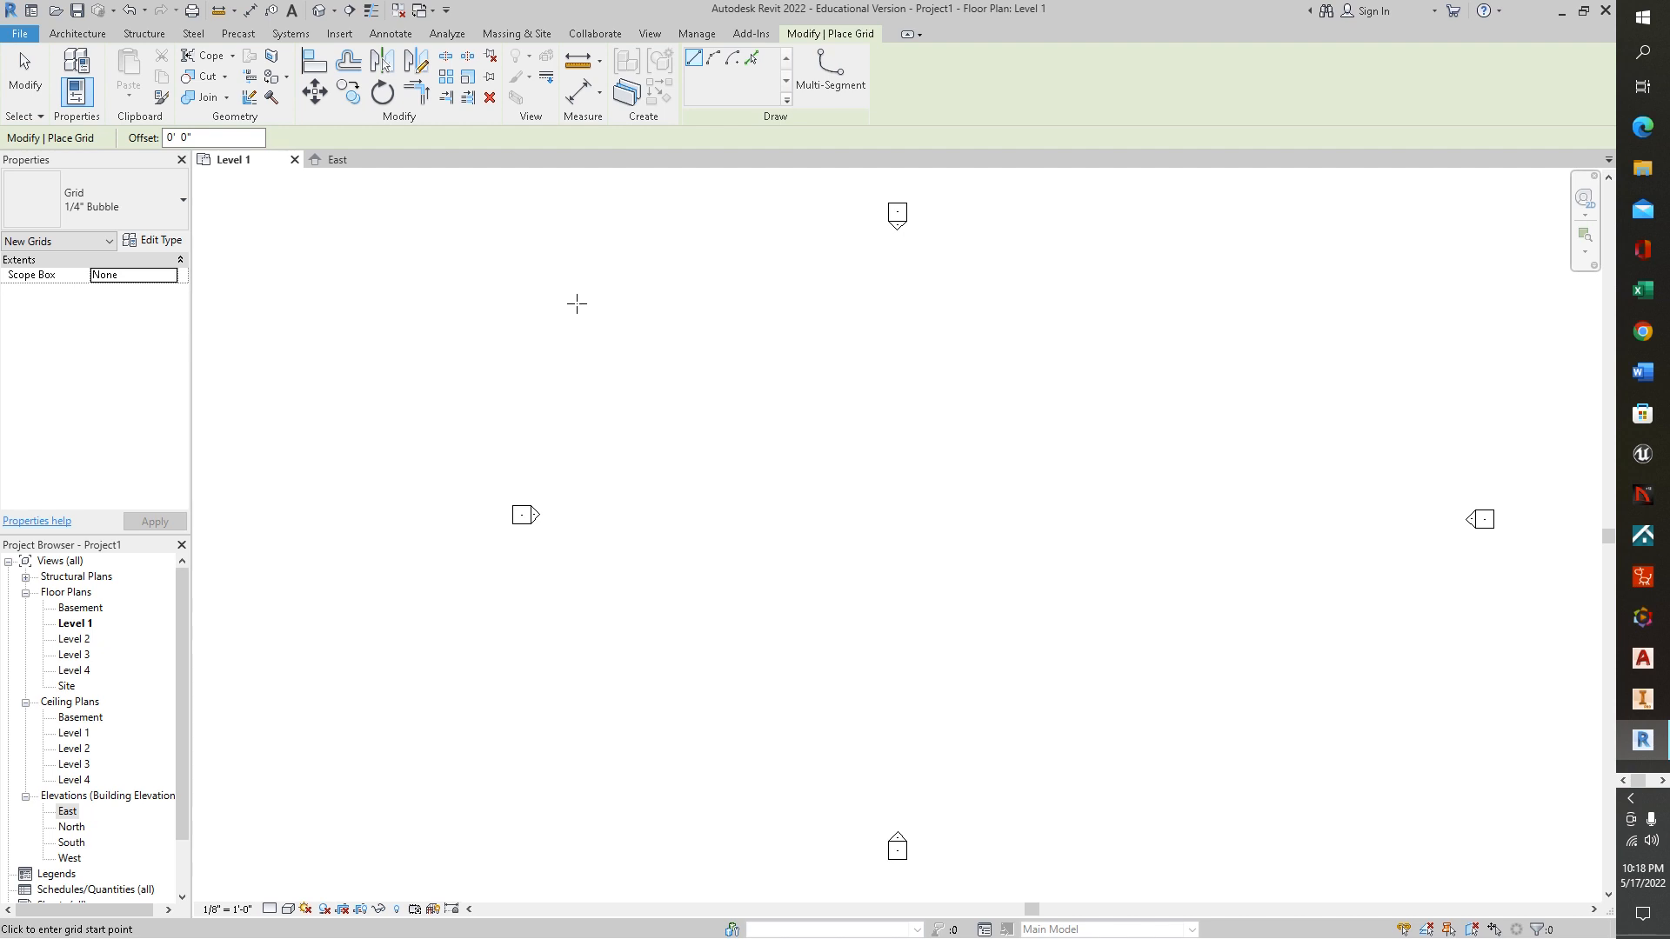
{"action": "left_click", "coordinate": [576, 302]}
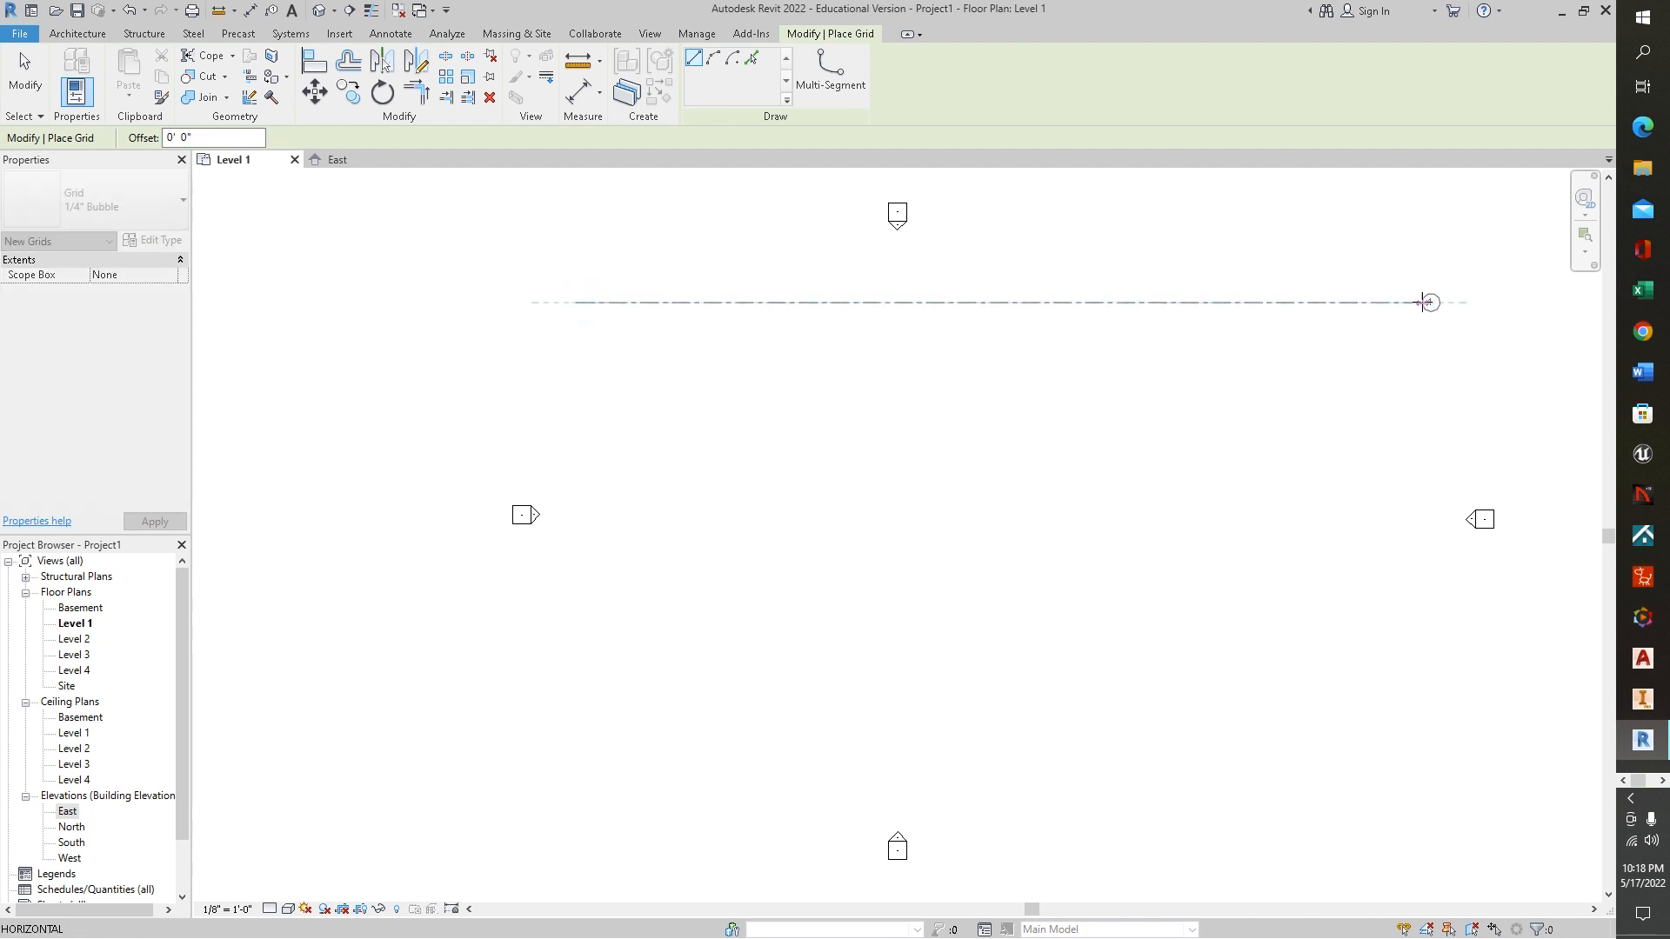
{"action": "left_click", "coordinate": [1423, 302]}
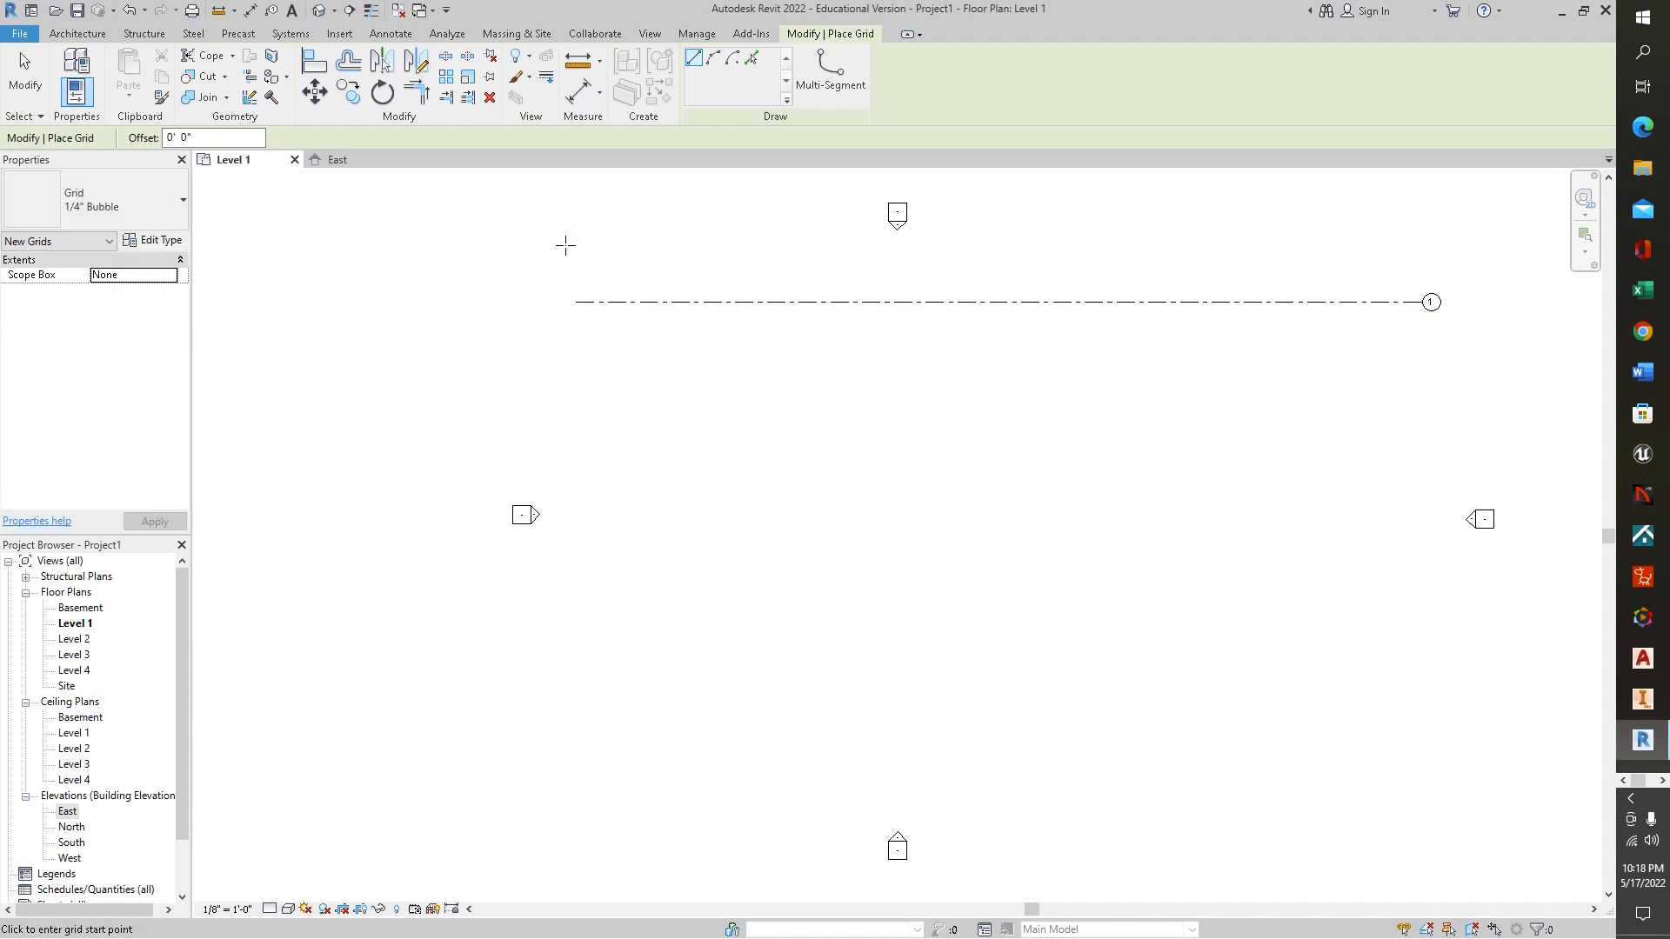
{"action": "key", "text": "Escape"}
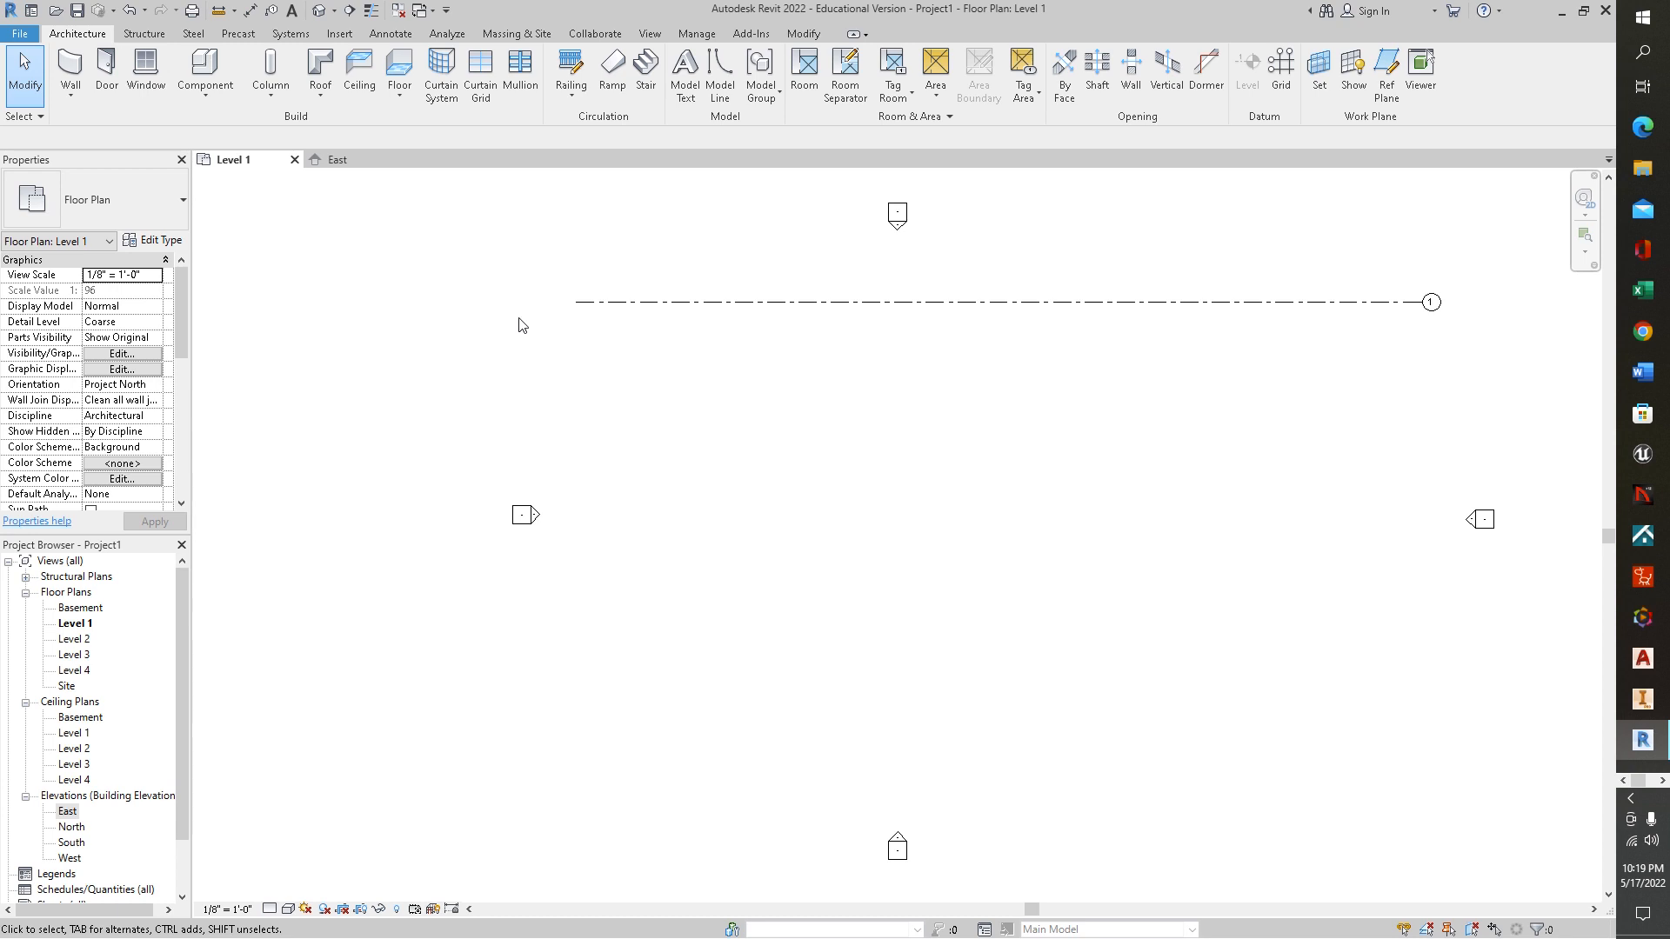
Duplicate the grid line's type as 1/4" Bubble 2 and enable Plan View Symbols End 1
{"action": "left_click", "coordinate": [1420, 305]}
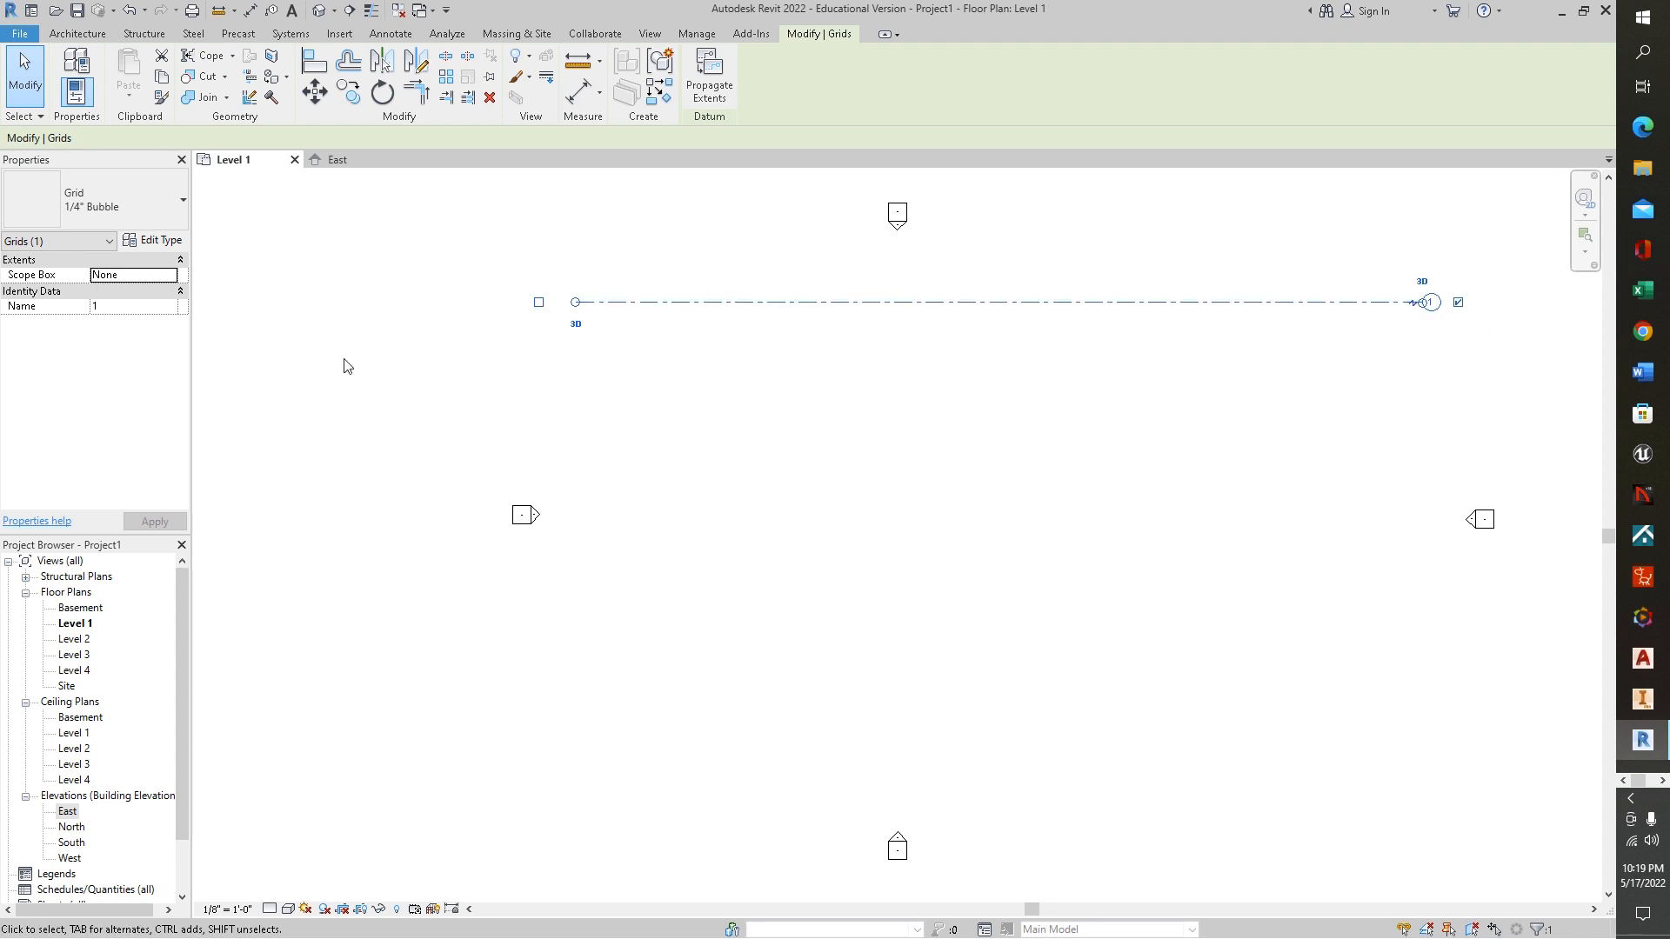
{"action": "left_click", "coordinate": [151, 243]}
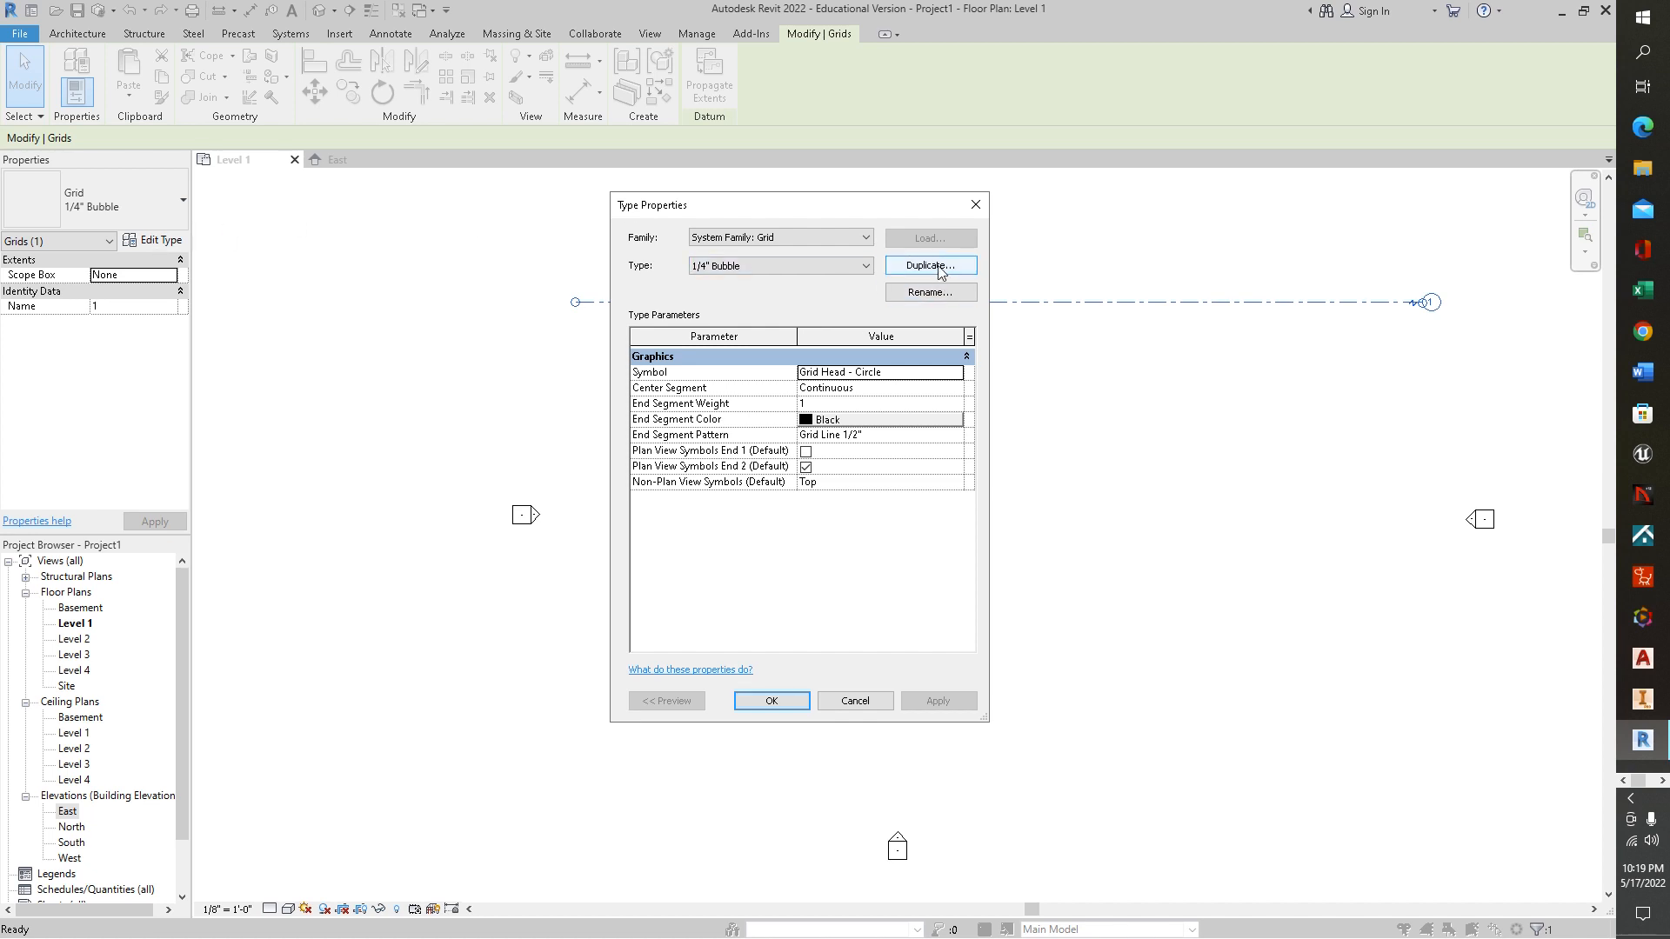
{"action": "left_click", "coordinate": [938, 266]}
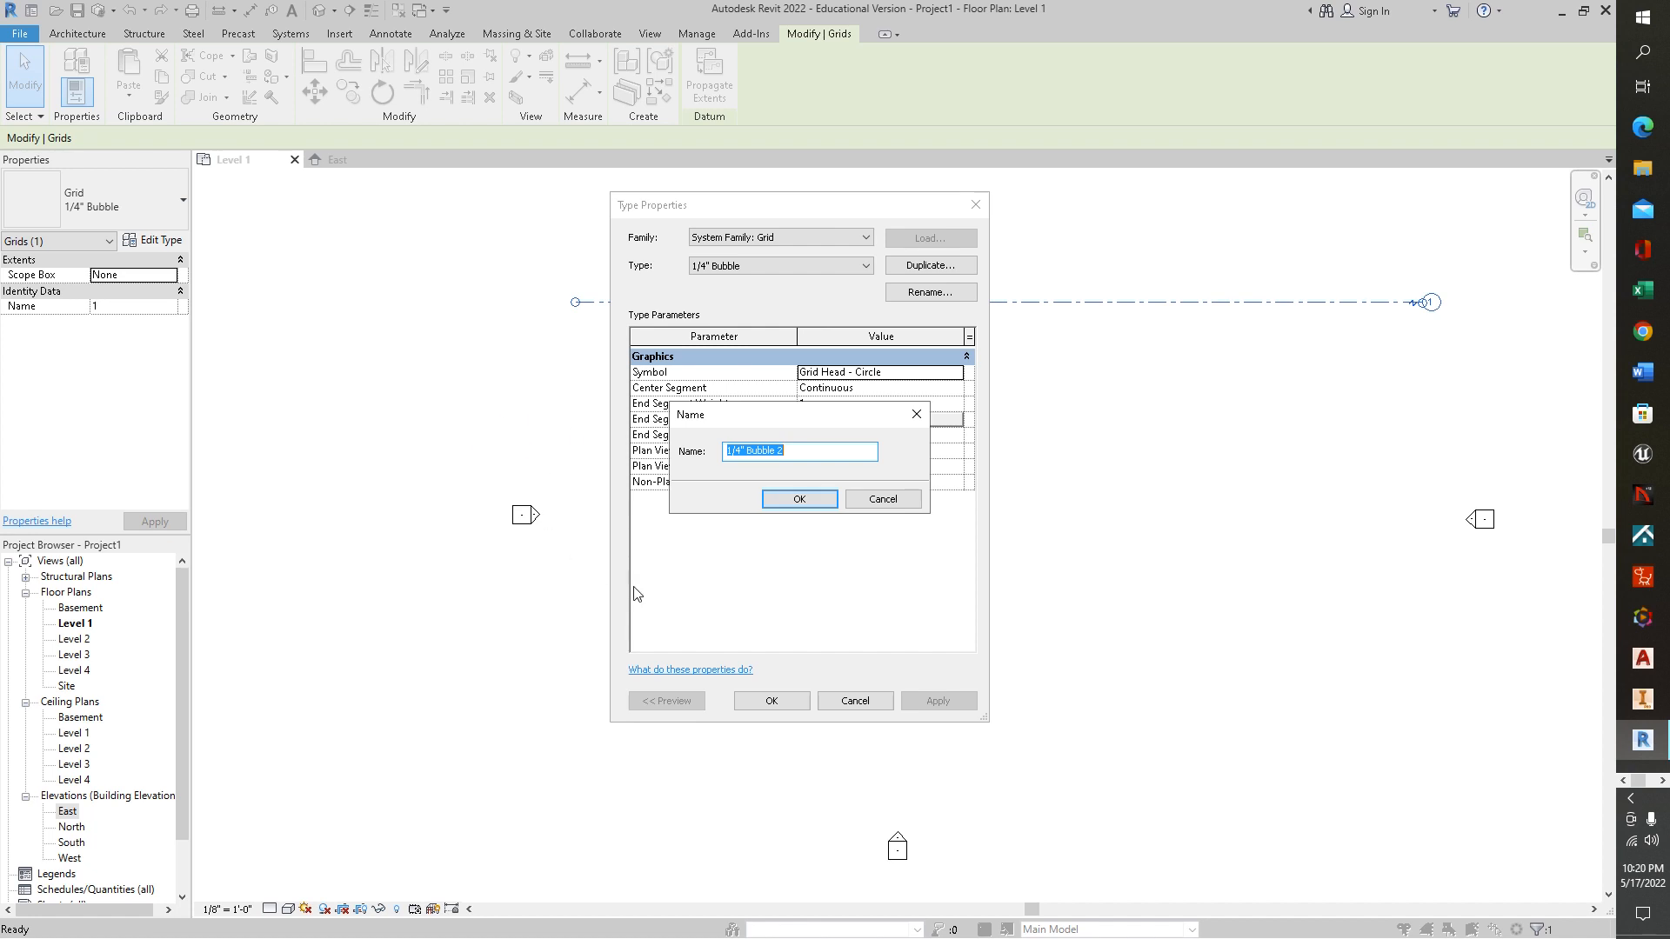
{"action": "left_click_drag", "start_coordinate": [796, 449], "coordinate": [777, 450]}
{"action": "left_click", "coordinate": [808, 500]}
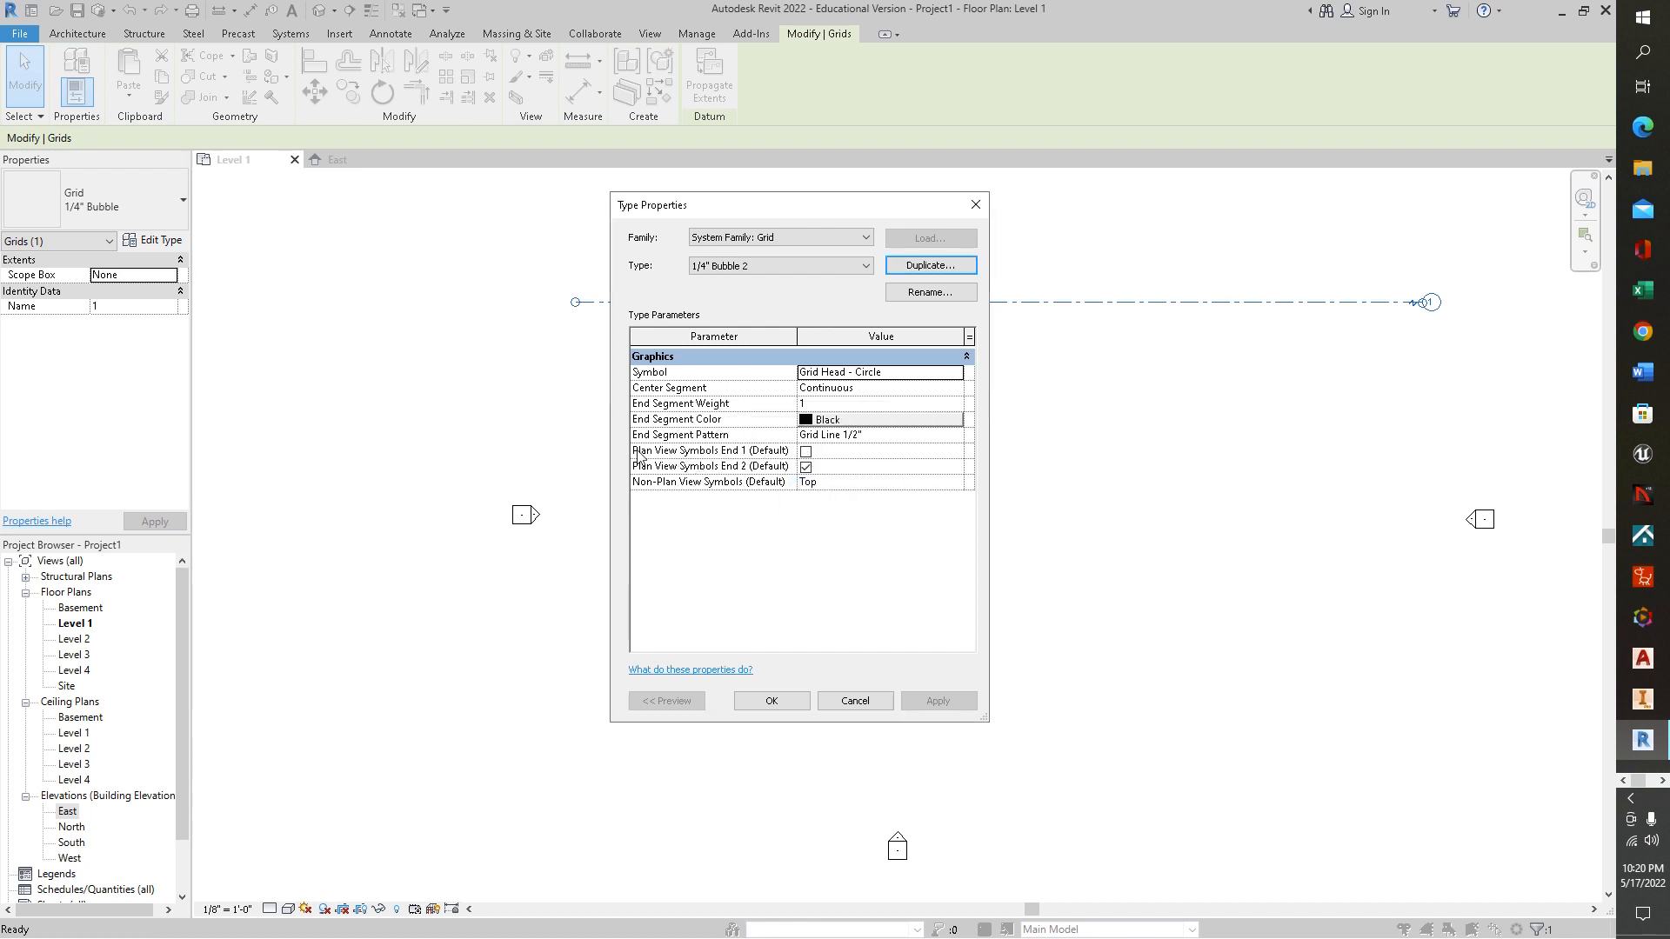
{"action": "left_click", "coordinate": [805, 452]}
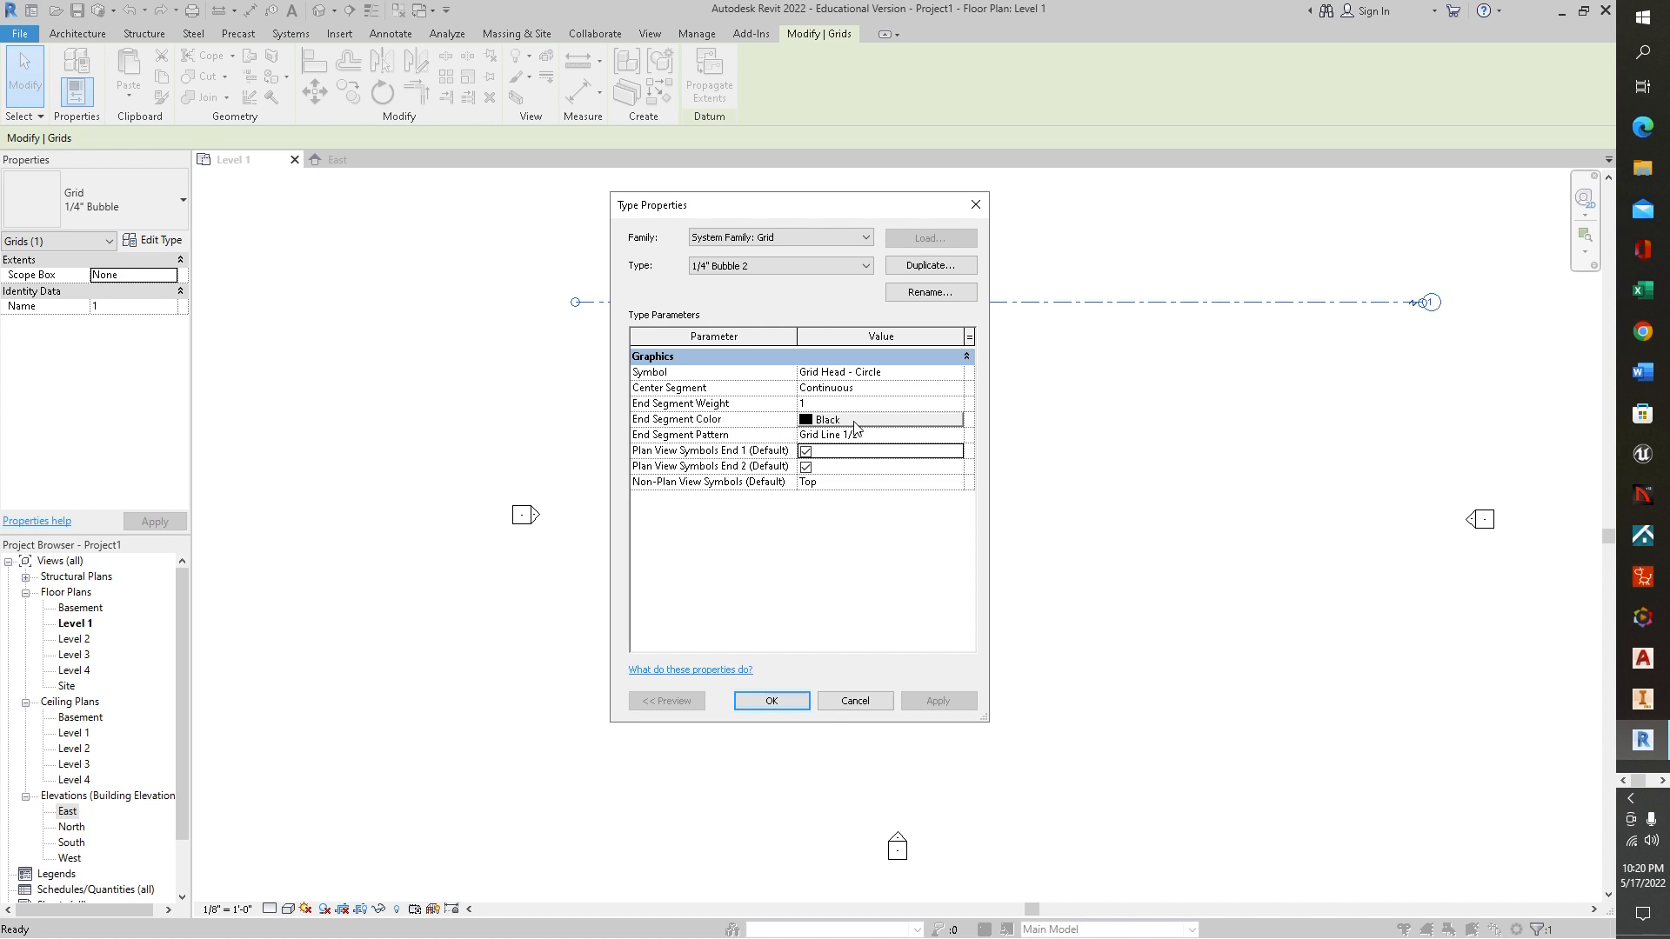
Set the End Segment Color of the duplicated grid type to dark red, RGB 132-000-033, and apply the type changes
{"action": "left_click", "coordinate": [957, 422]}
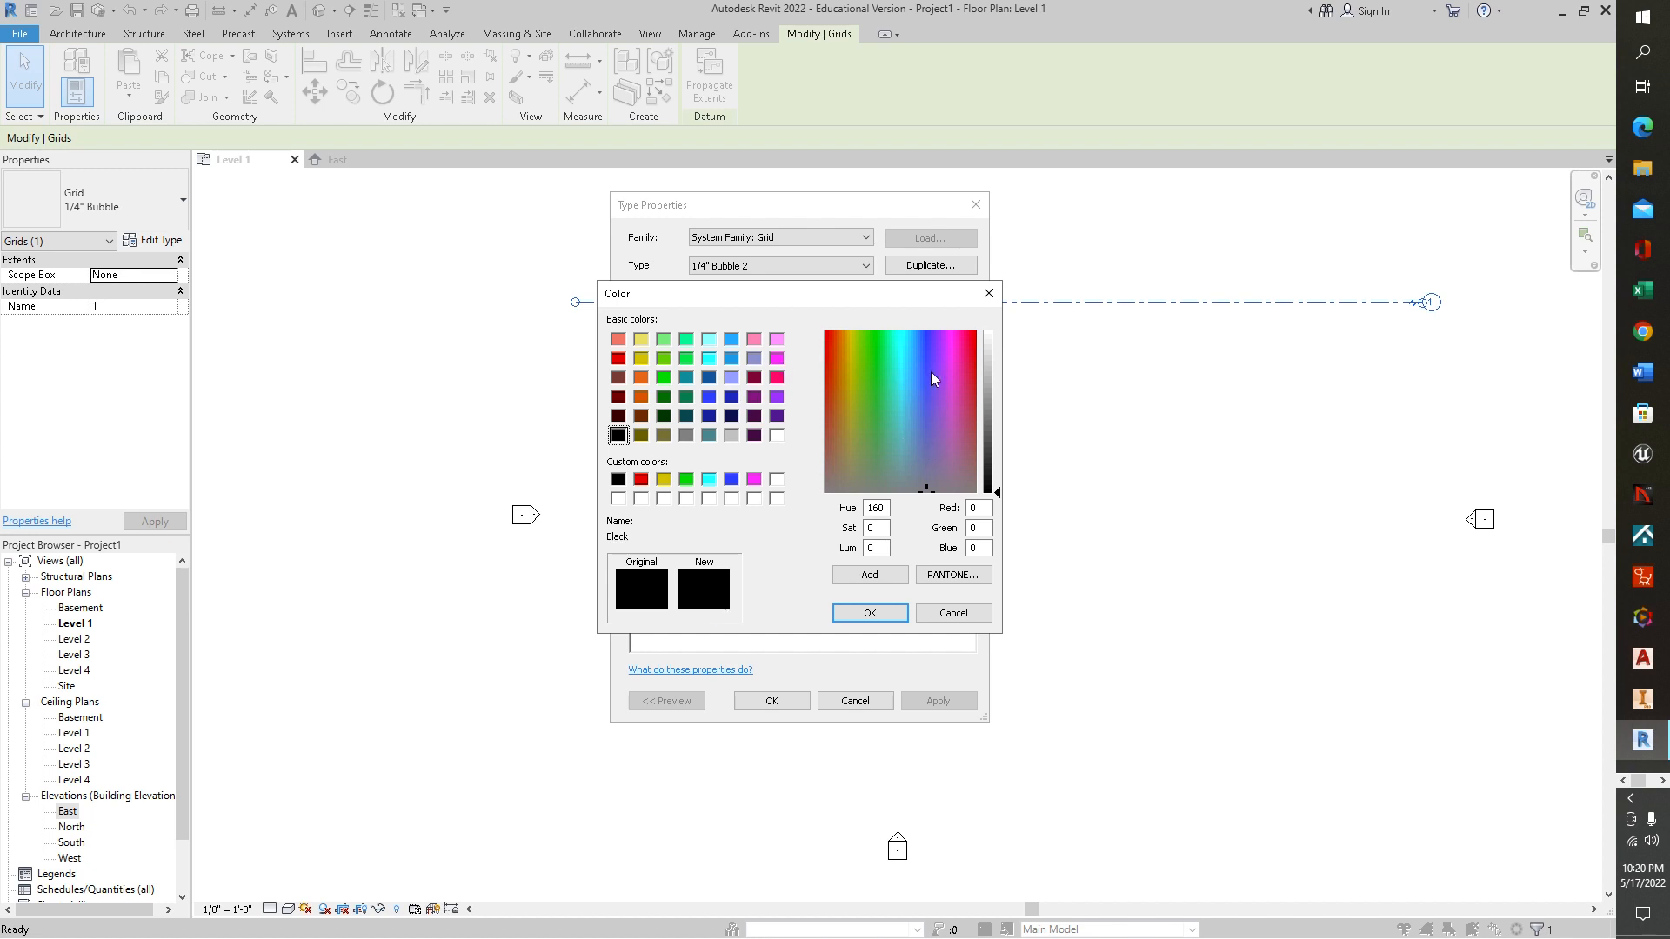
{"action": "left_click", "coordinate": [965, 334]}
{"action": "left_click", "coordinate": [988, 452]}
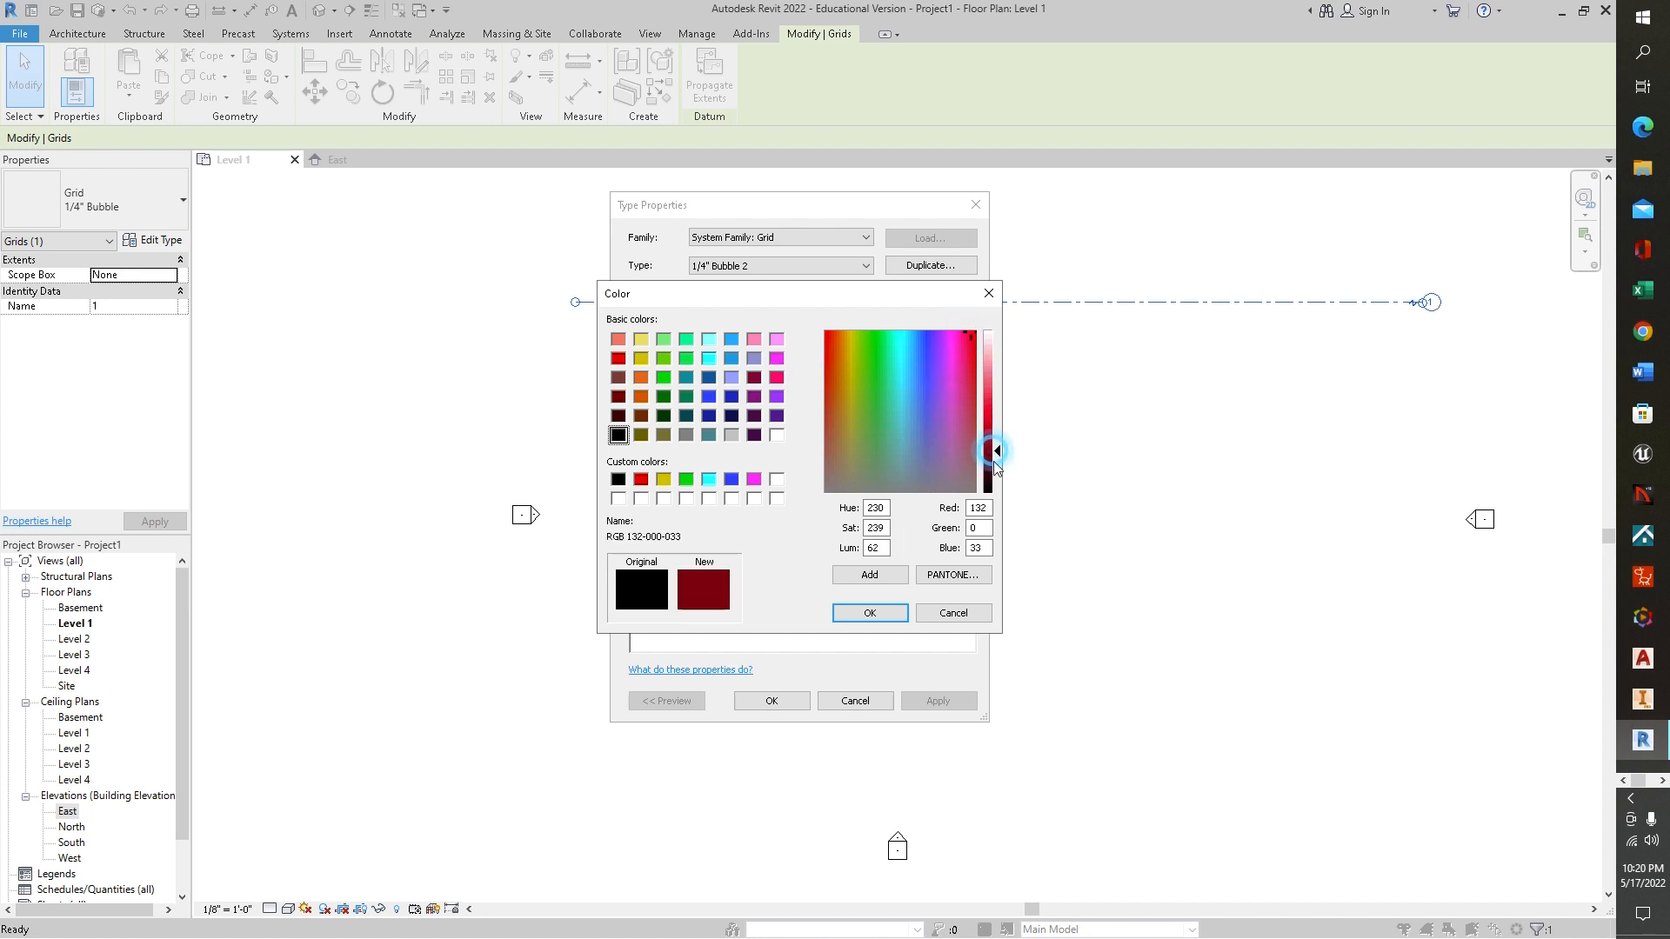
{"action": "left_click", "coordinate": [869, 614]}
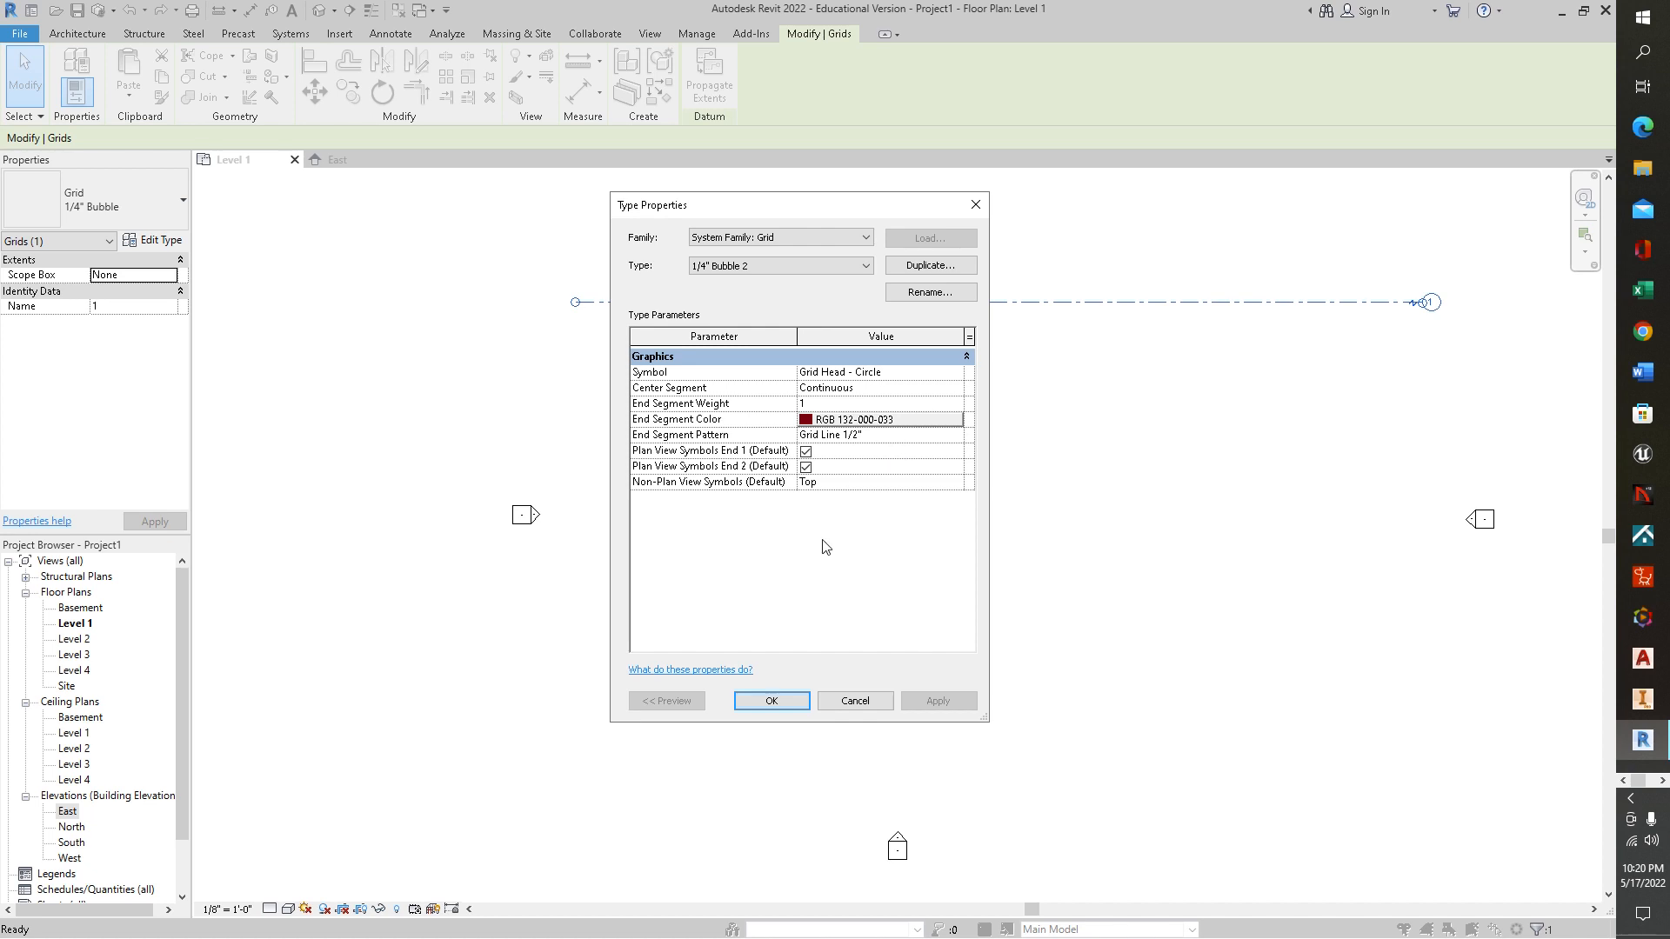
{"action": "left_click", "coordinate": [776, 699]}
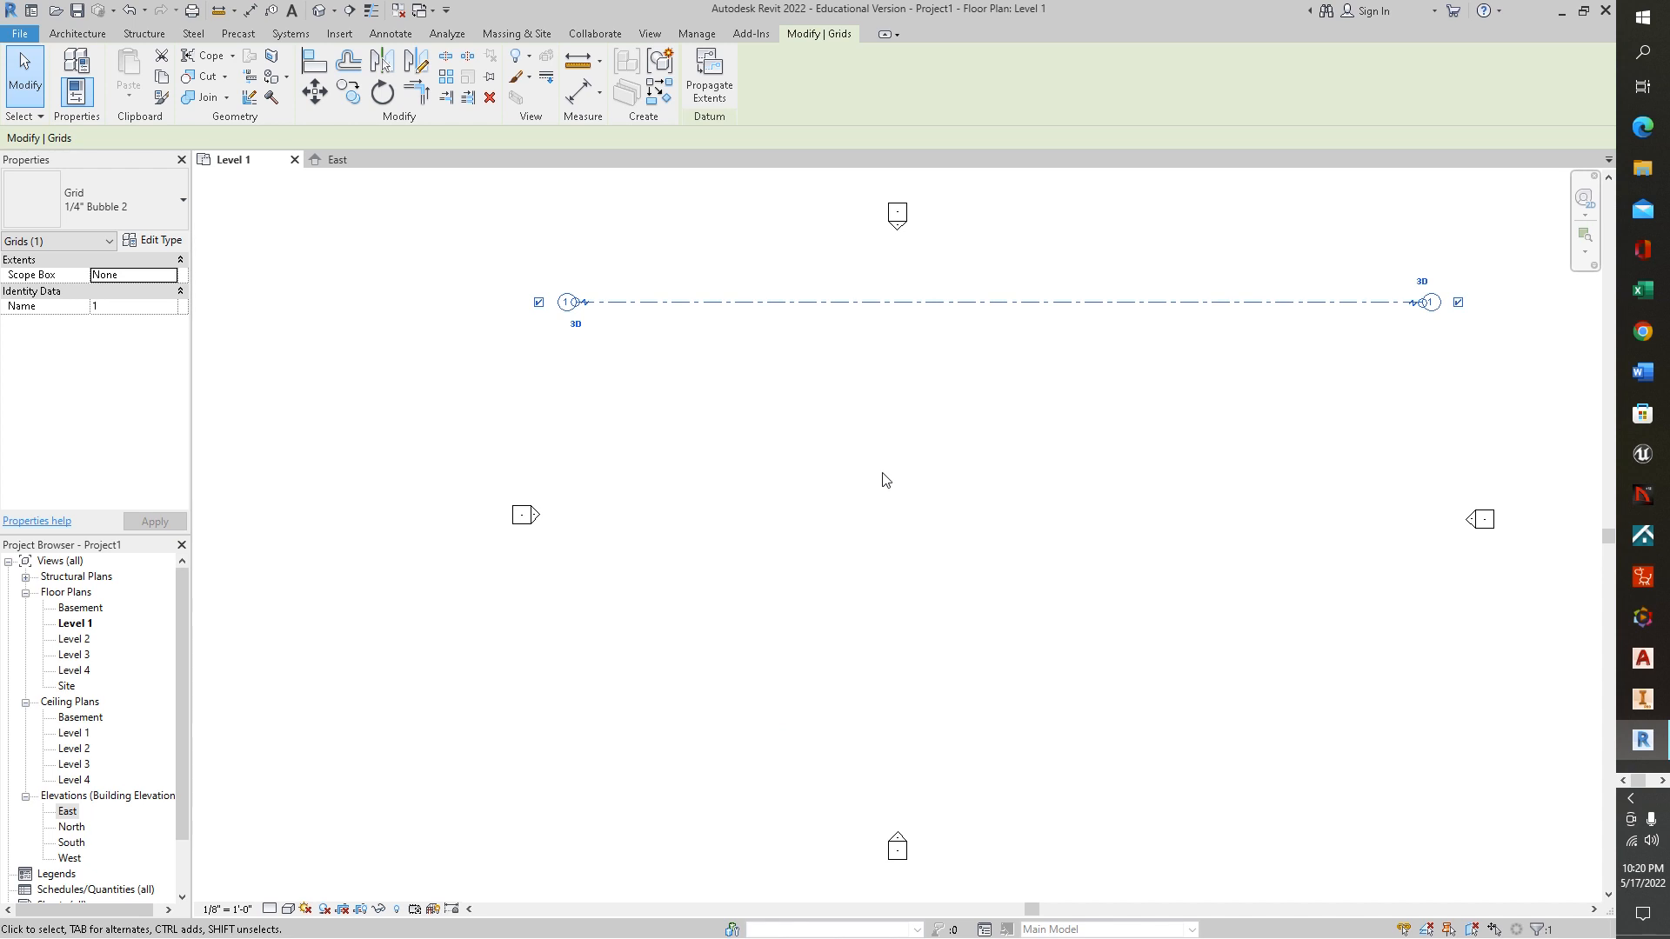
{"action": "left_click", "coordinate": [909, 374]}
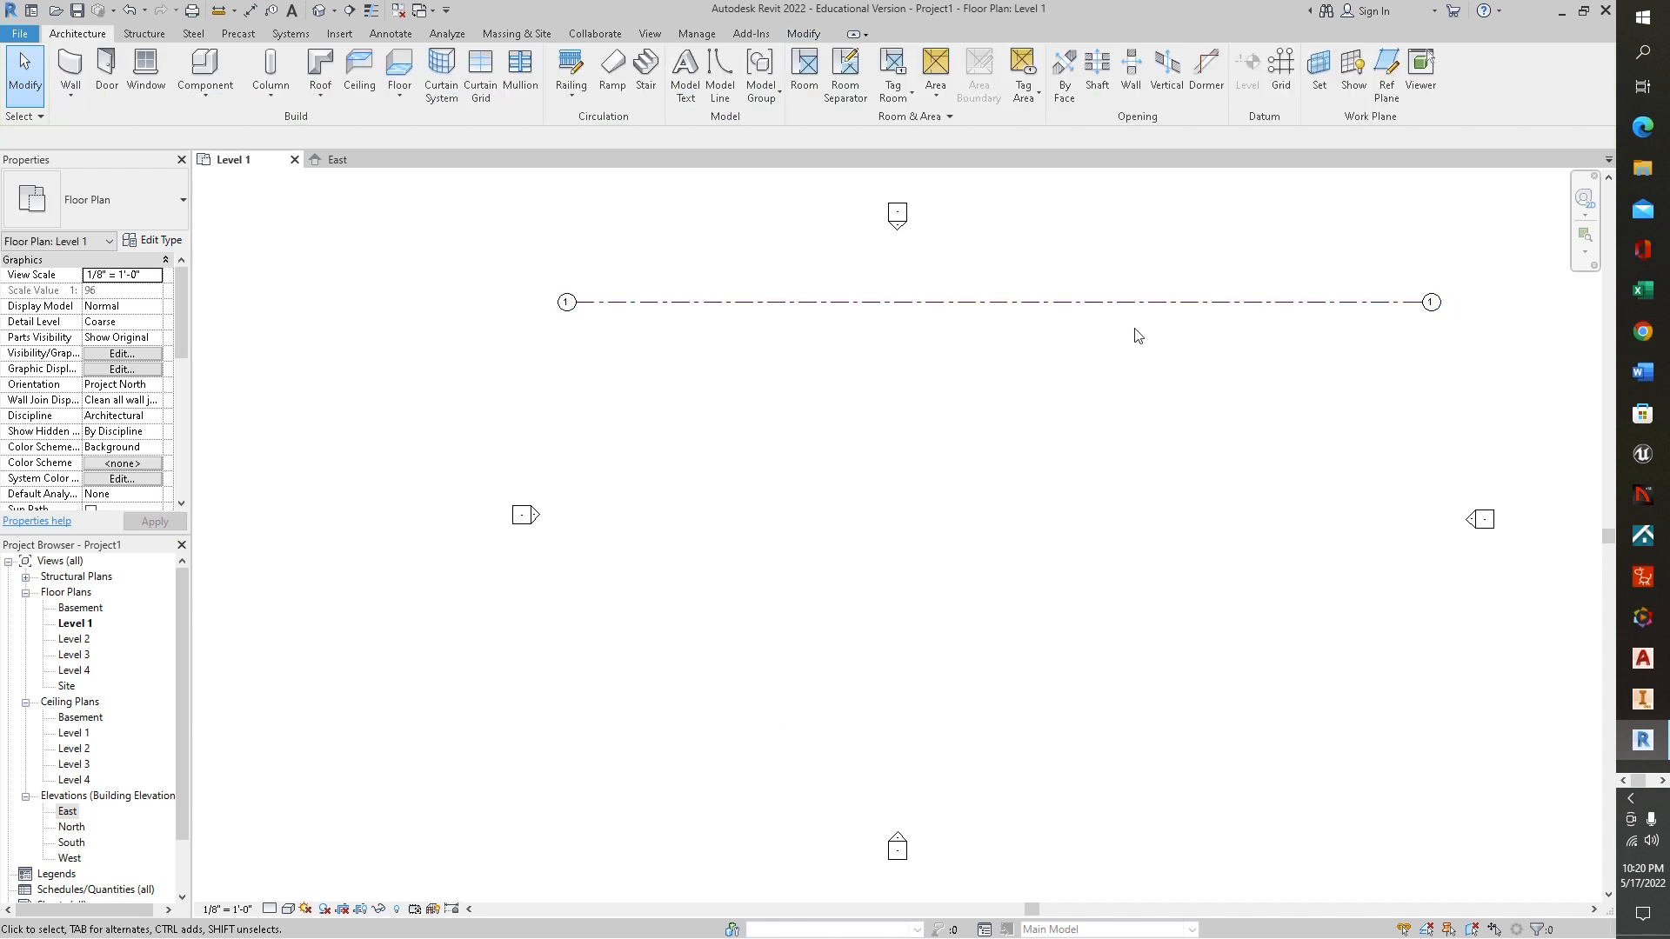
Inspect the restyled grid line and undo its type changes
{"action": "scroll", "coordinate": [1181, 372], "scroll_direction": "up", "scroll_amount": 2}
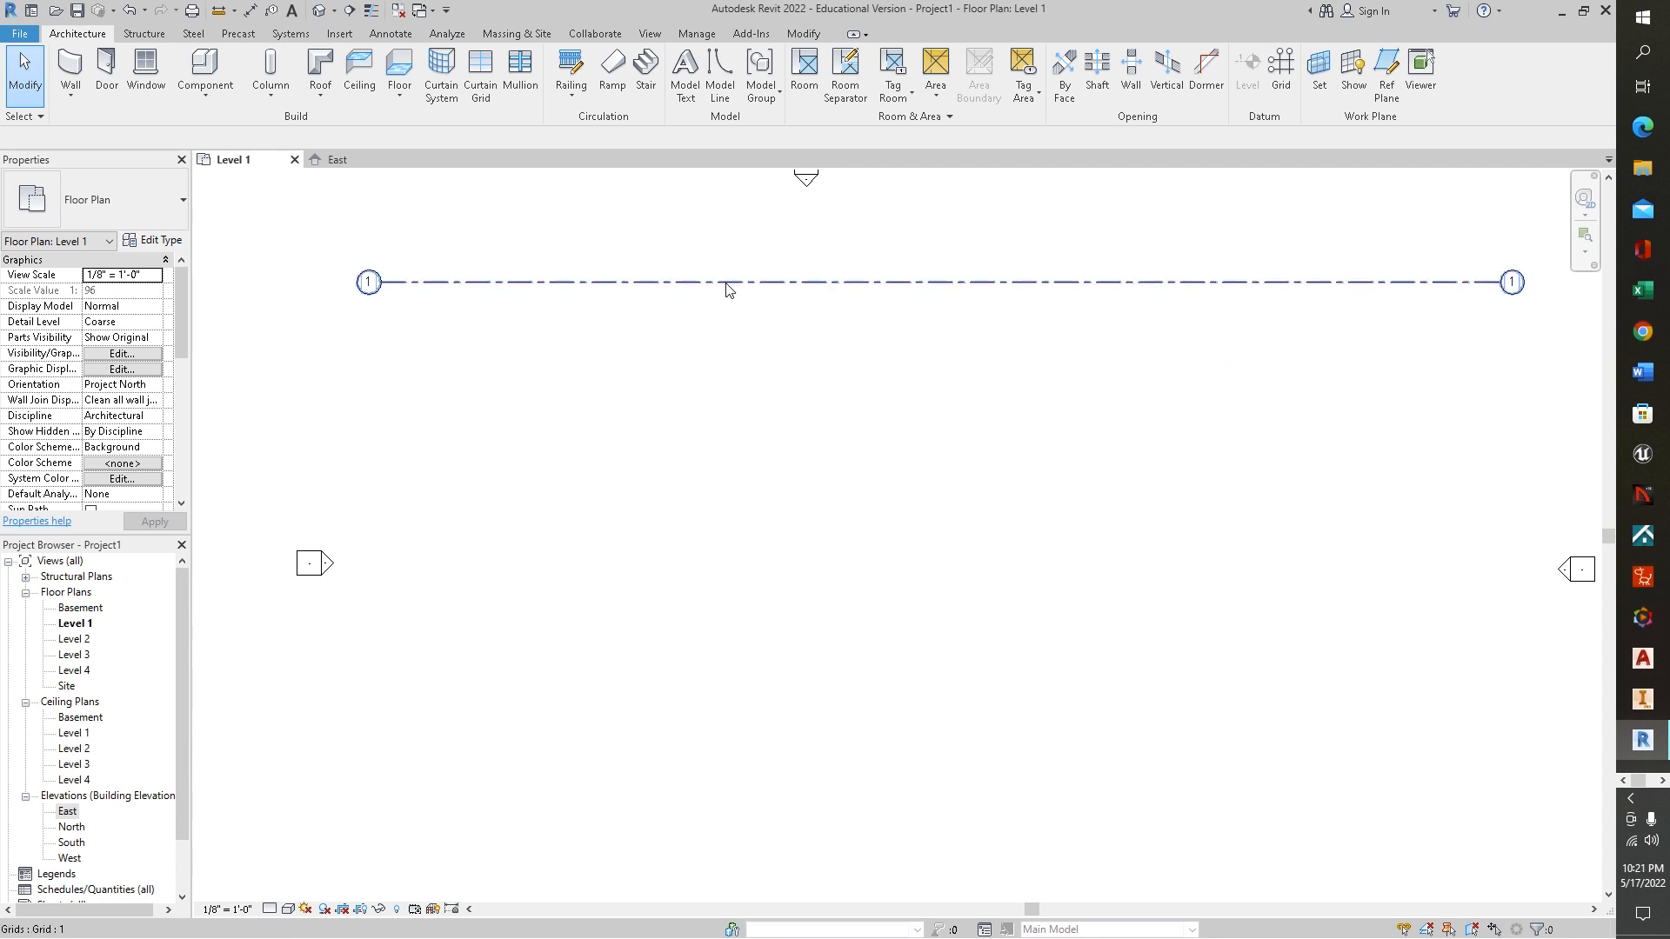
{"action": "scroll", "coordinate": [1015, 358], "scroll_direction": "down", "scroll_amount": 2}
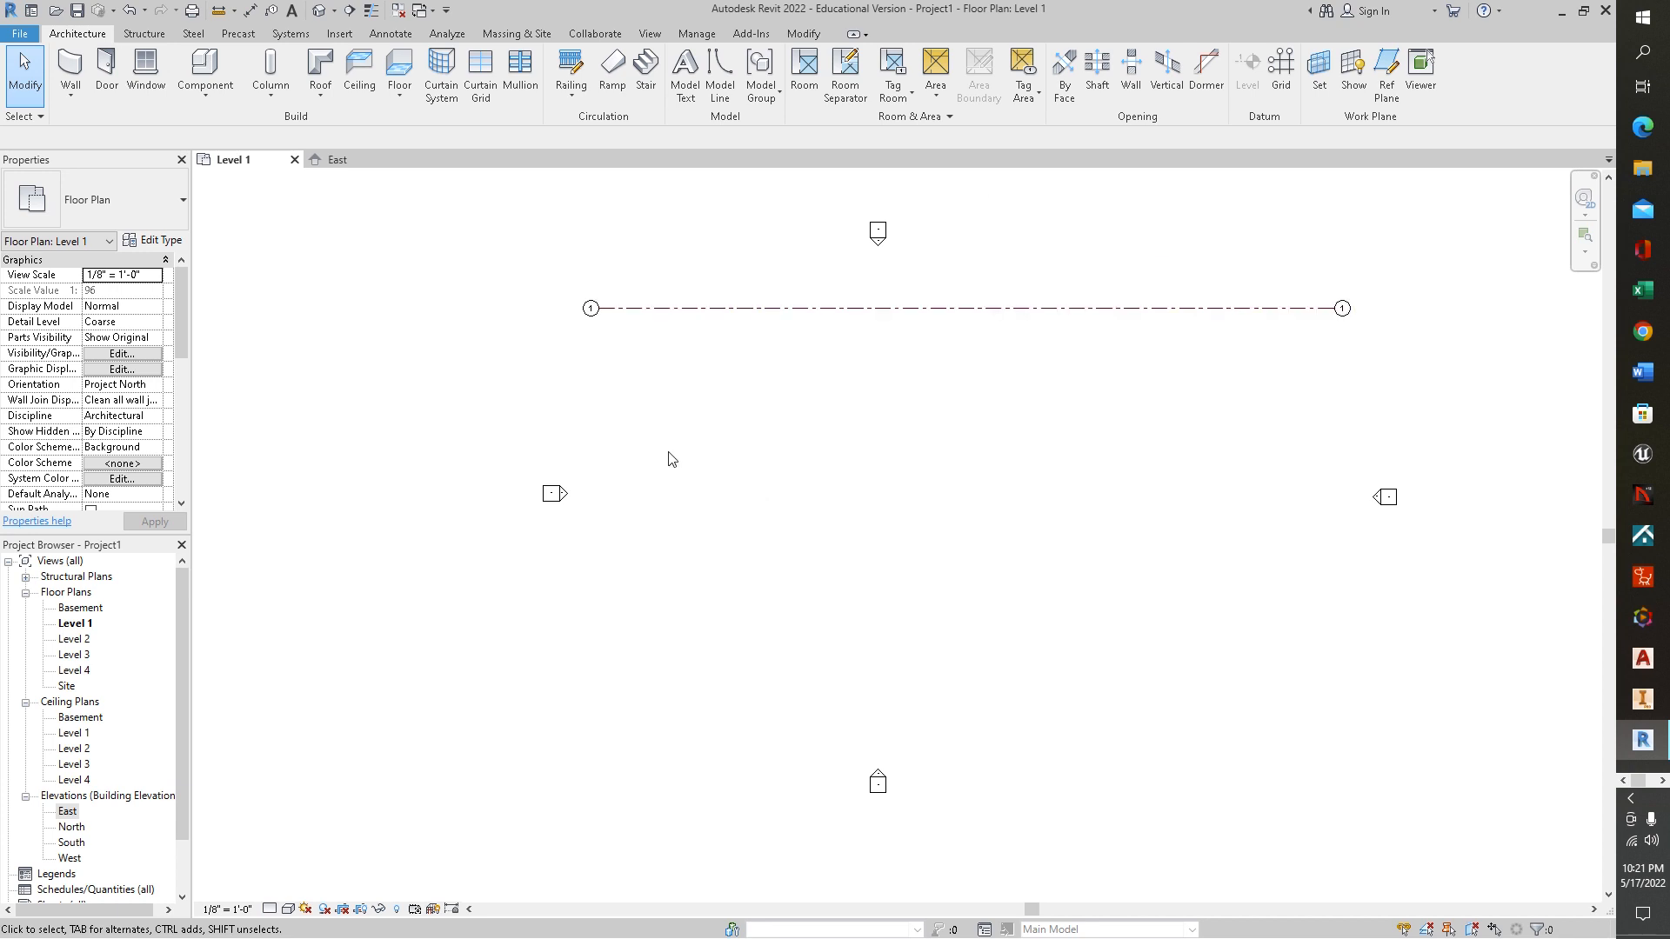
{"action": "left_click", "coordinate": [129, 10]}
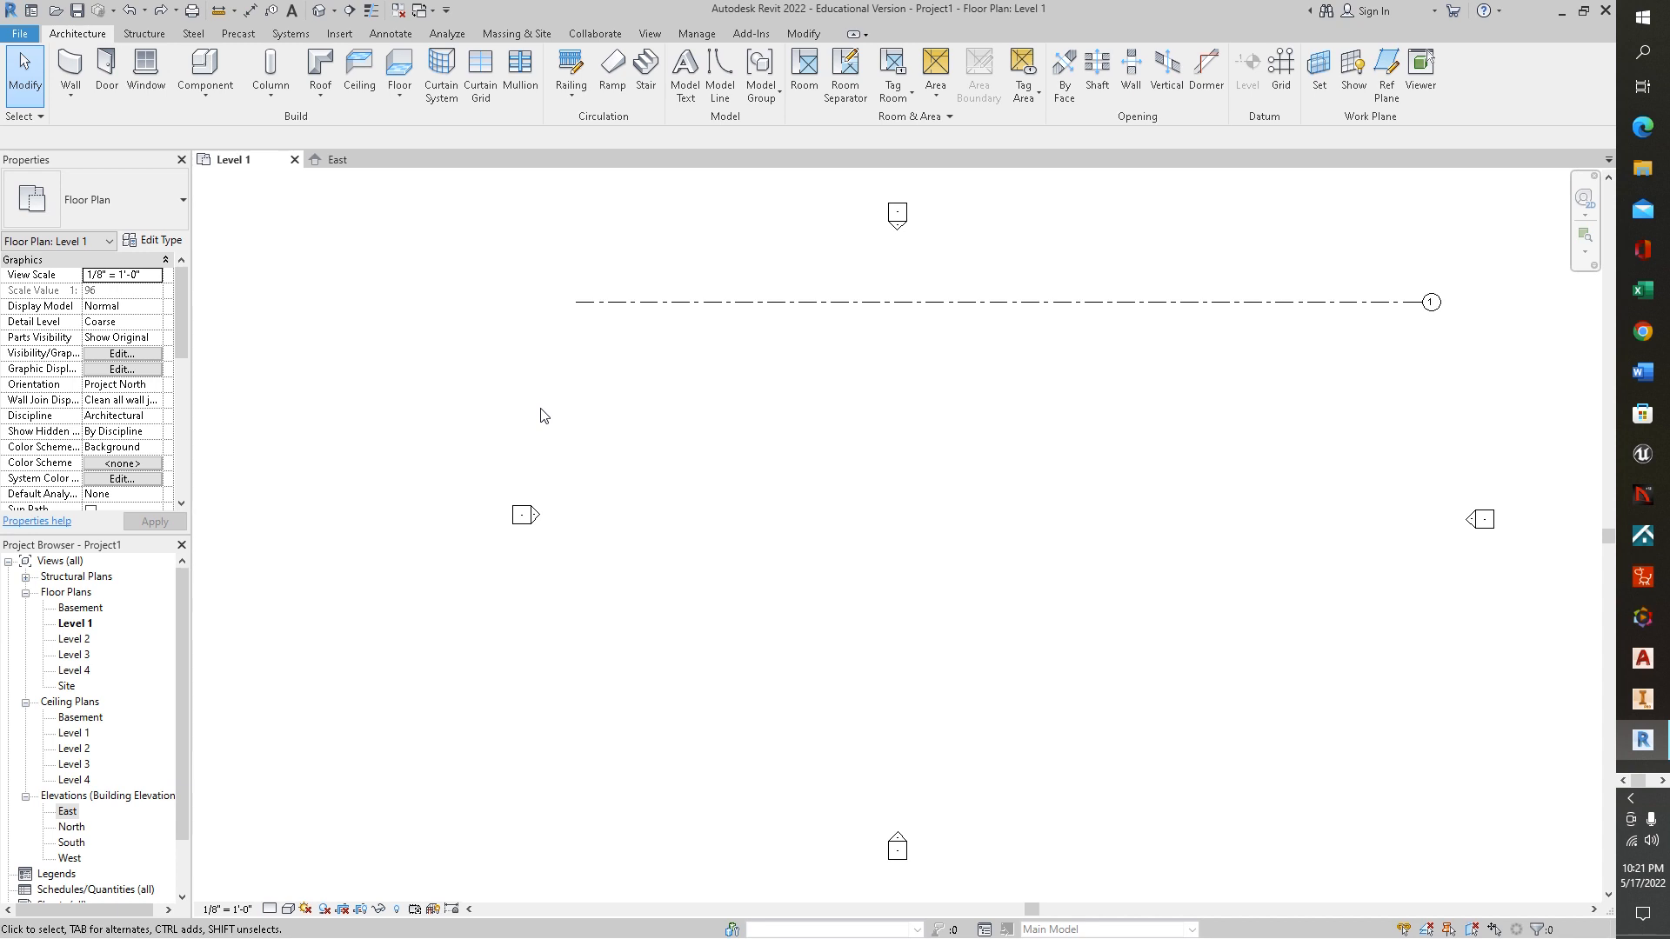
Add ten parallel grid lines below grid 1, picking each preceding grid line in turn with an 8' 0" offset
{"action": "key", "text": "g"}
{"action": "key", "text": "r"}
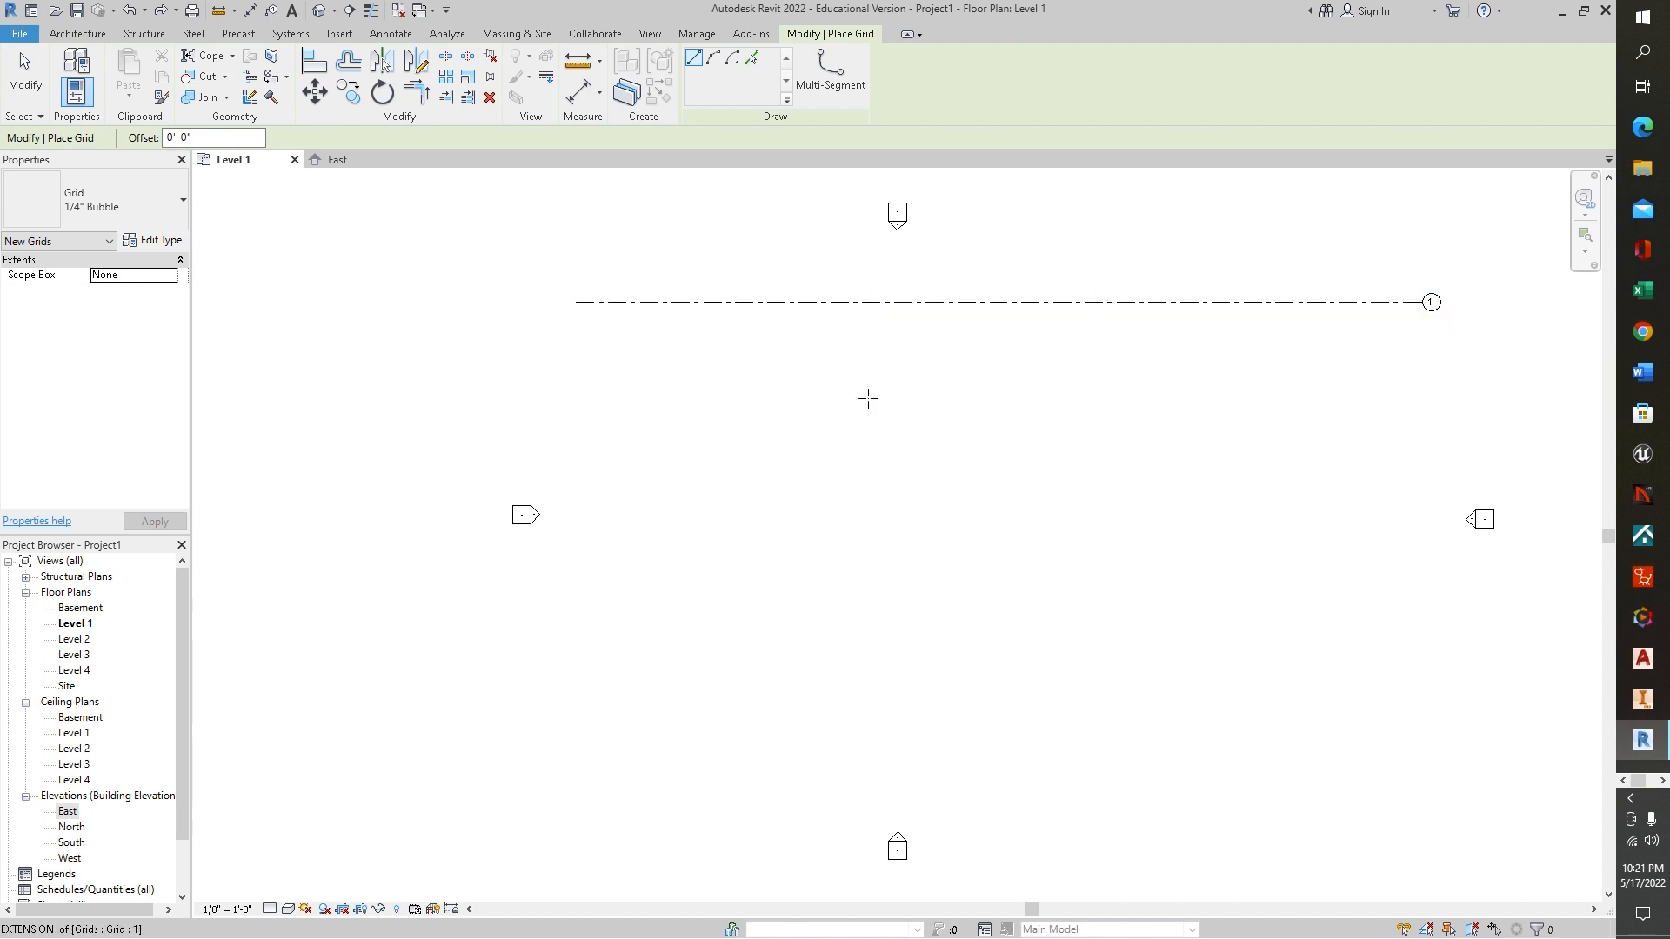
{"action": "left_click", "coordinate": [1439, 353]}
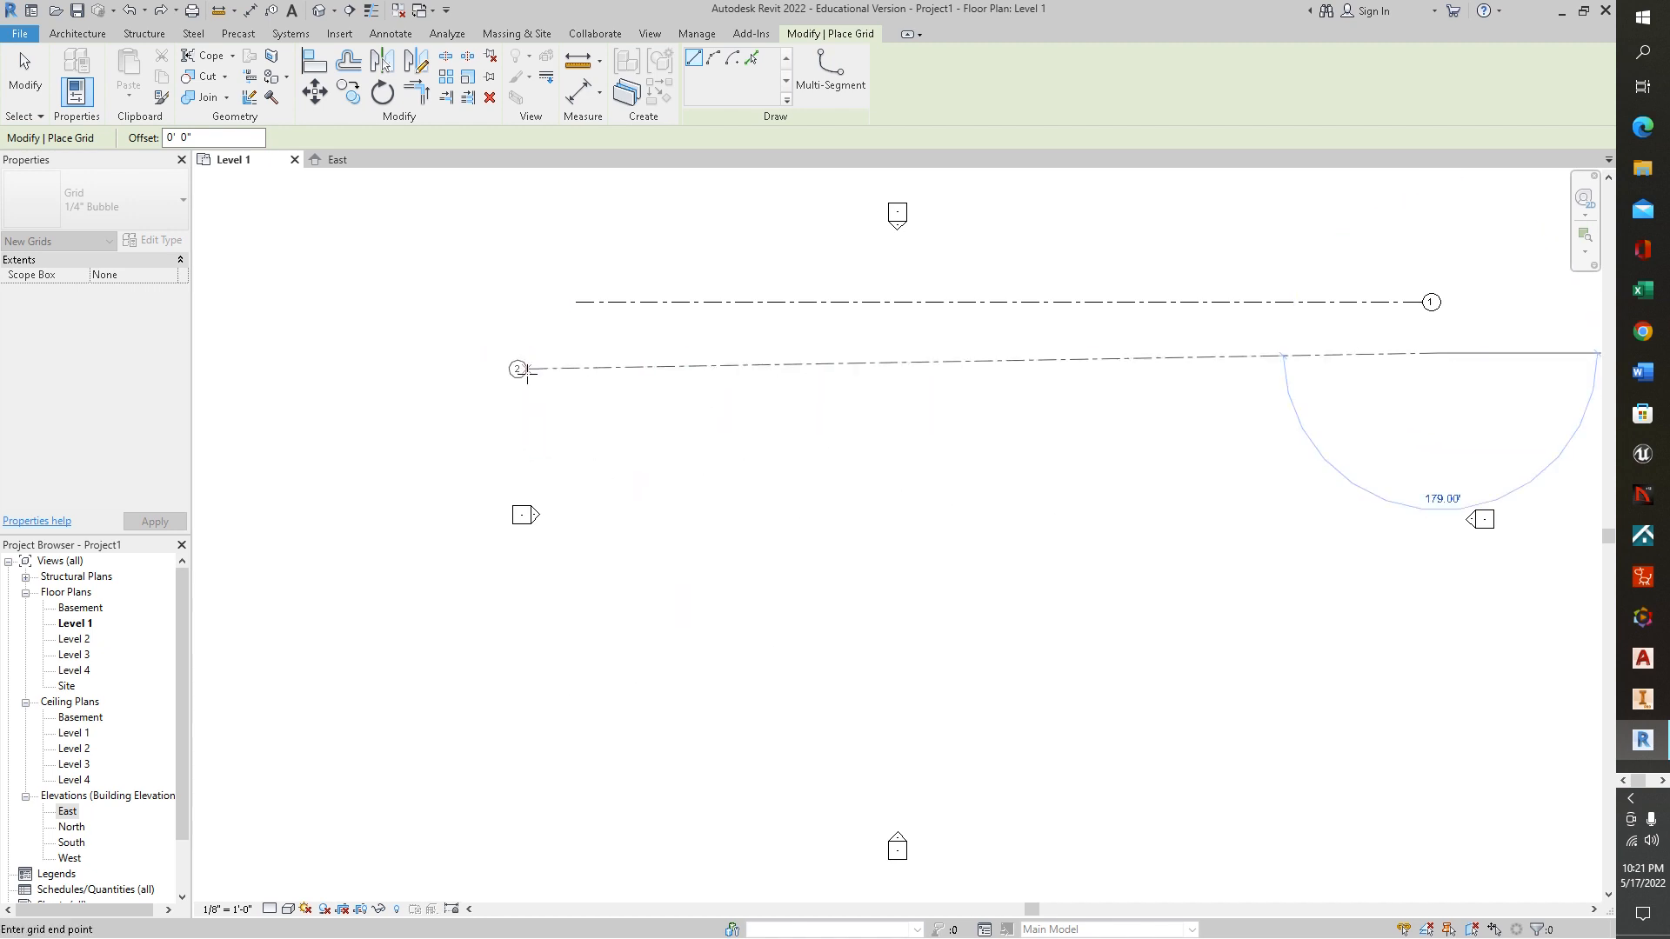
{"action": "key", "text": "Escape"}
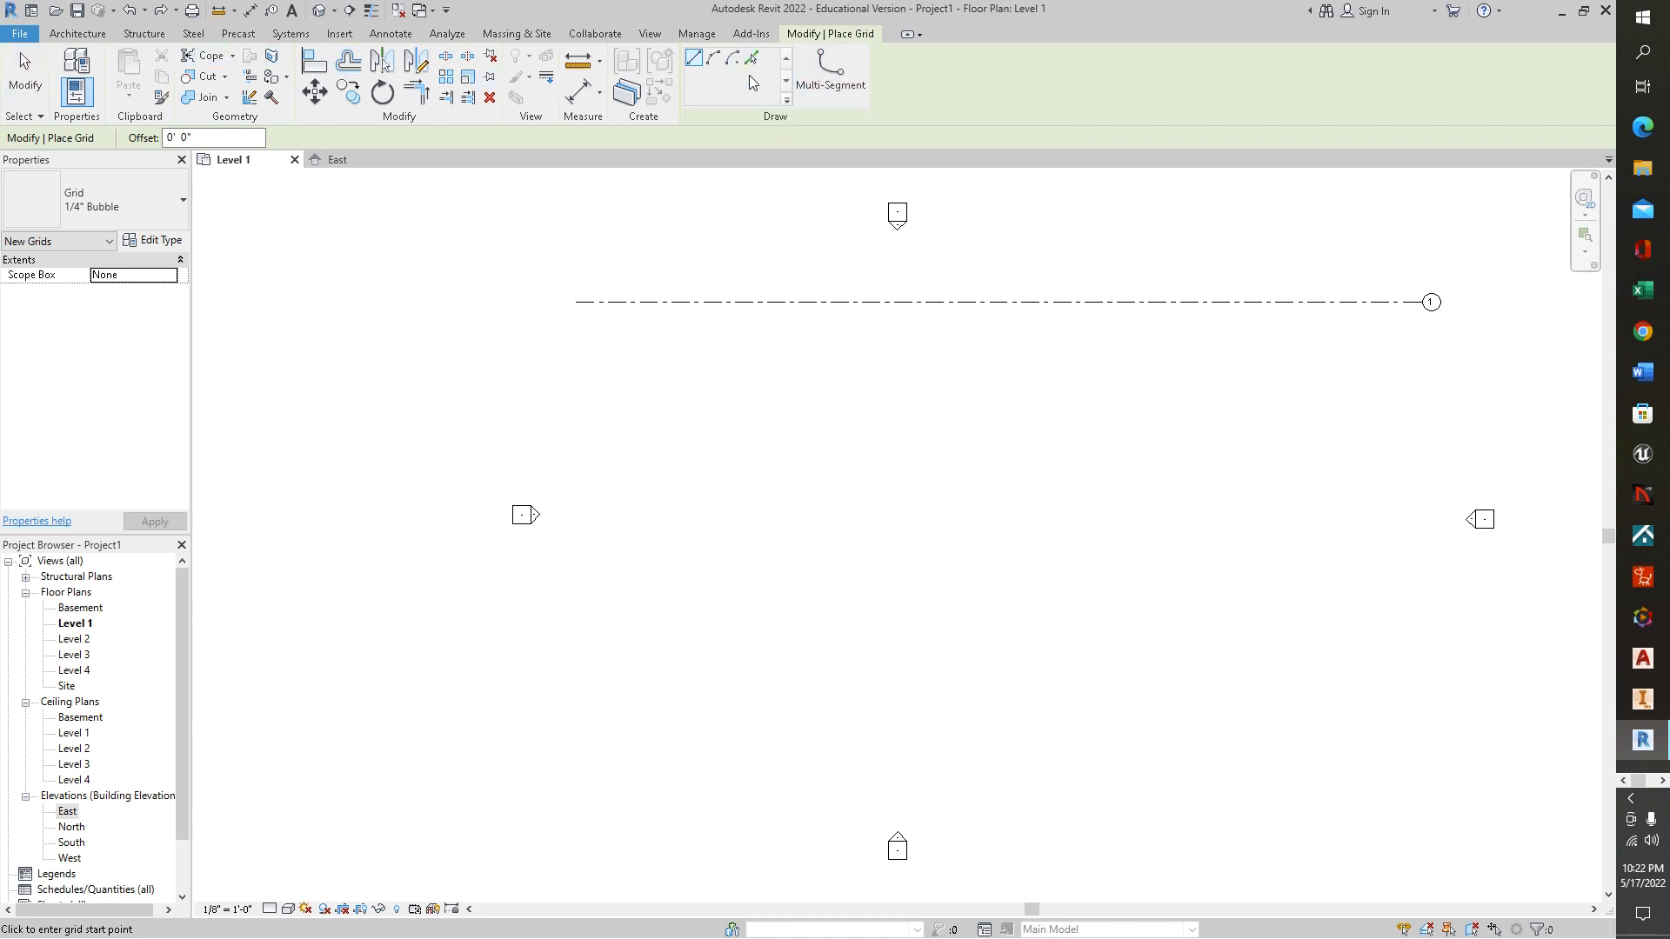
{"action": "left_click", "coordinate": [751, 58]}
{"action": "left_click", "coordinate": [171, 138]}
{"action": "double_click", "coordinate": [170, 139]}
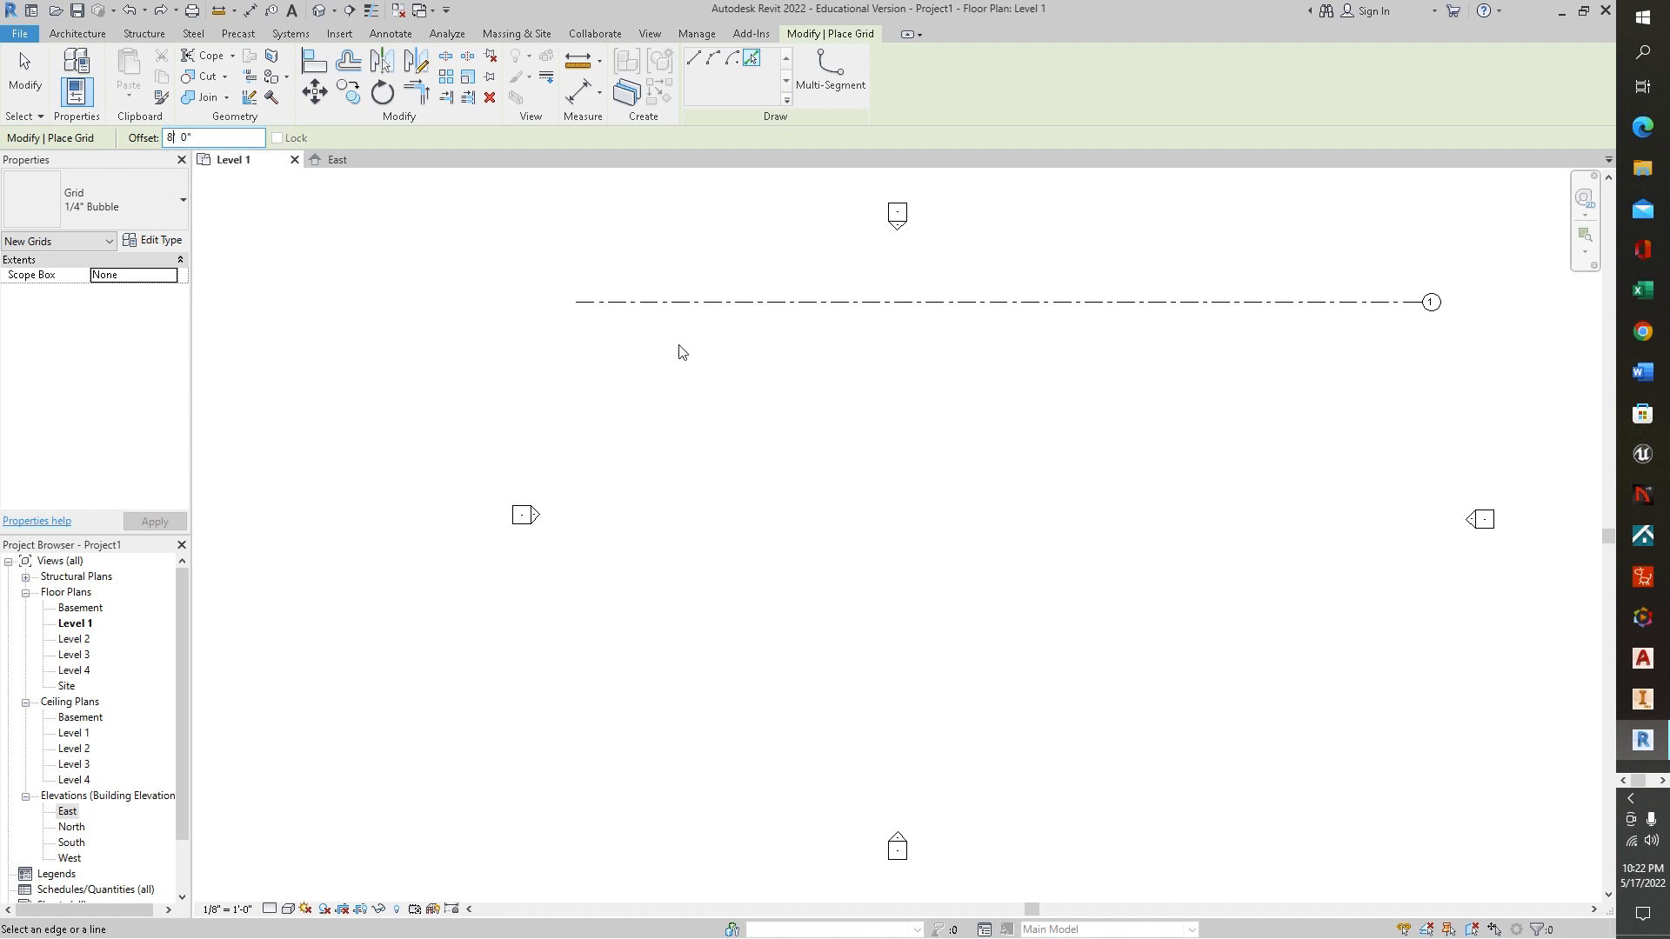
{"action": "left_click", "coordinate": [729, 314]}
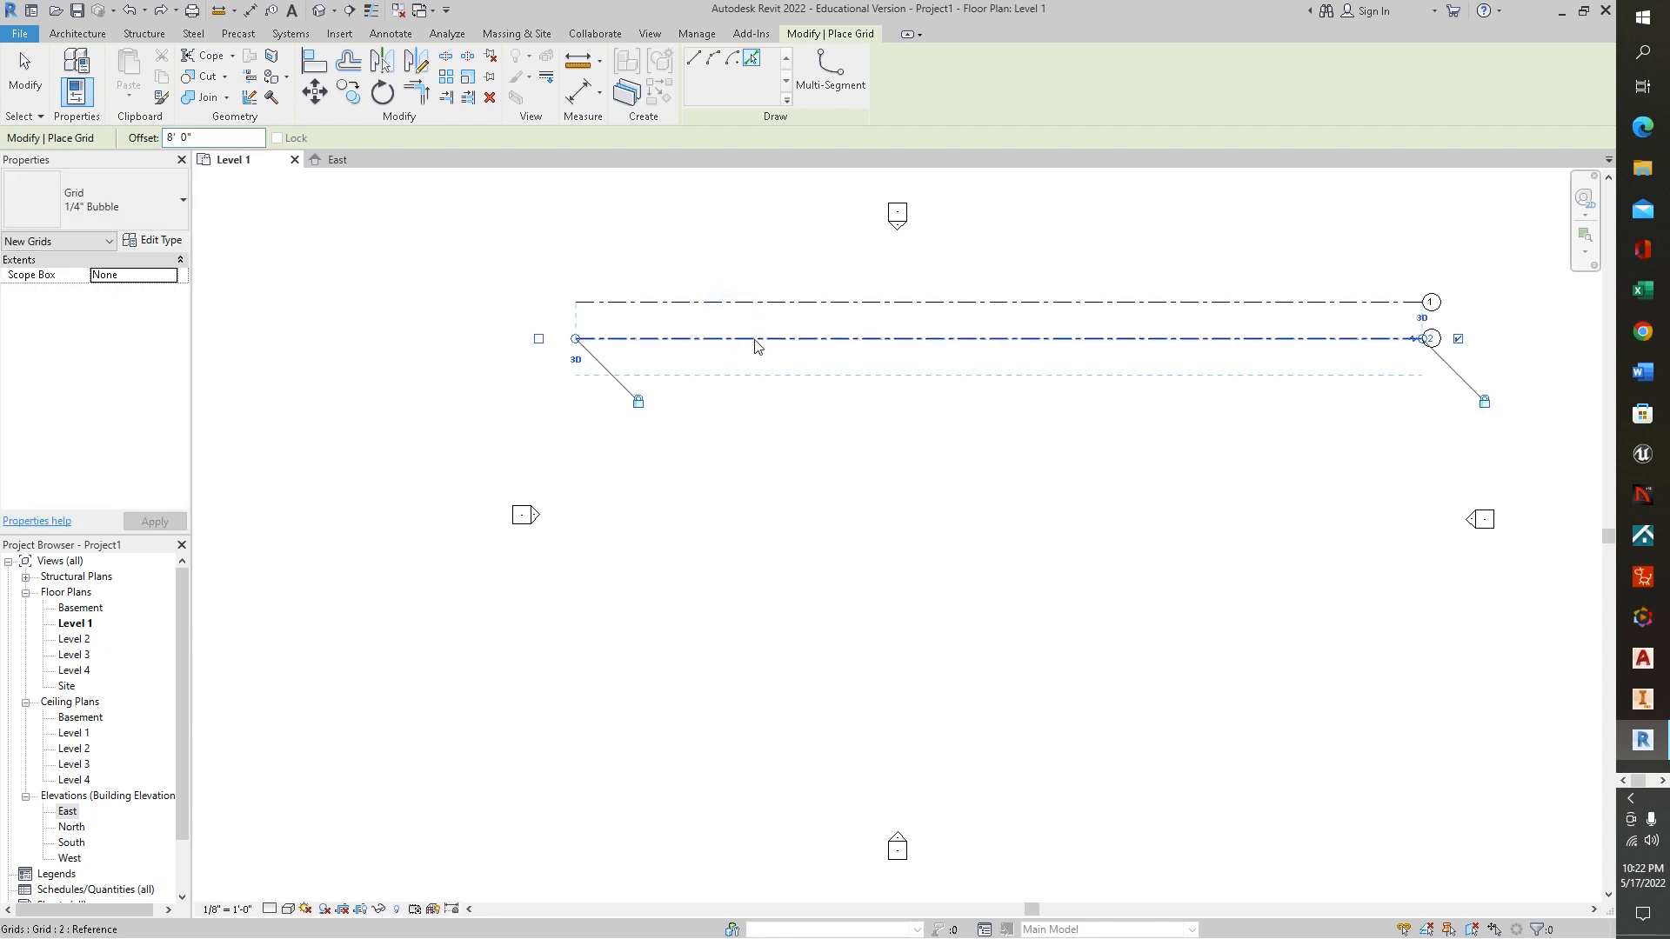
{"action": "left_click", "coordinate": [753, 339]}
{"action": "left_click", "coordinate": [789, 376]}
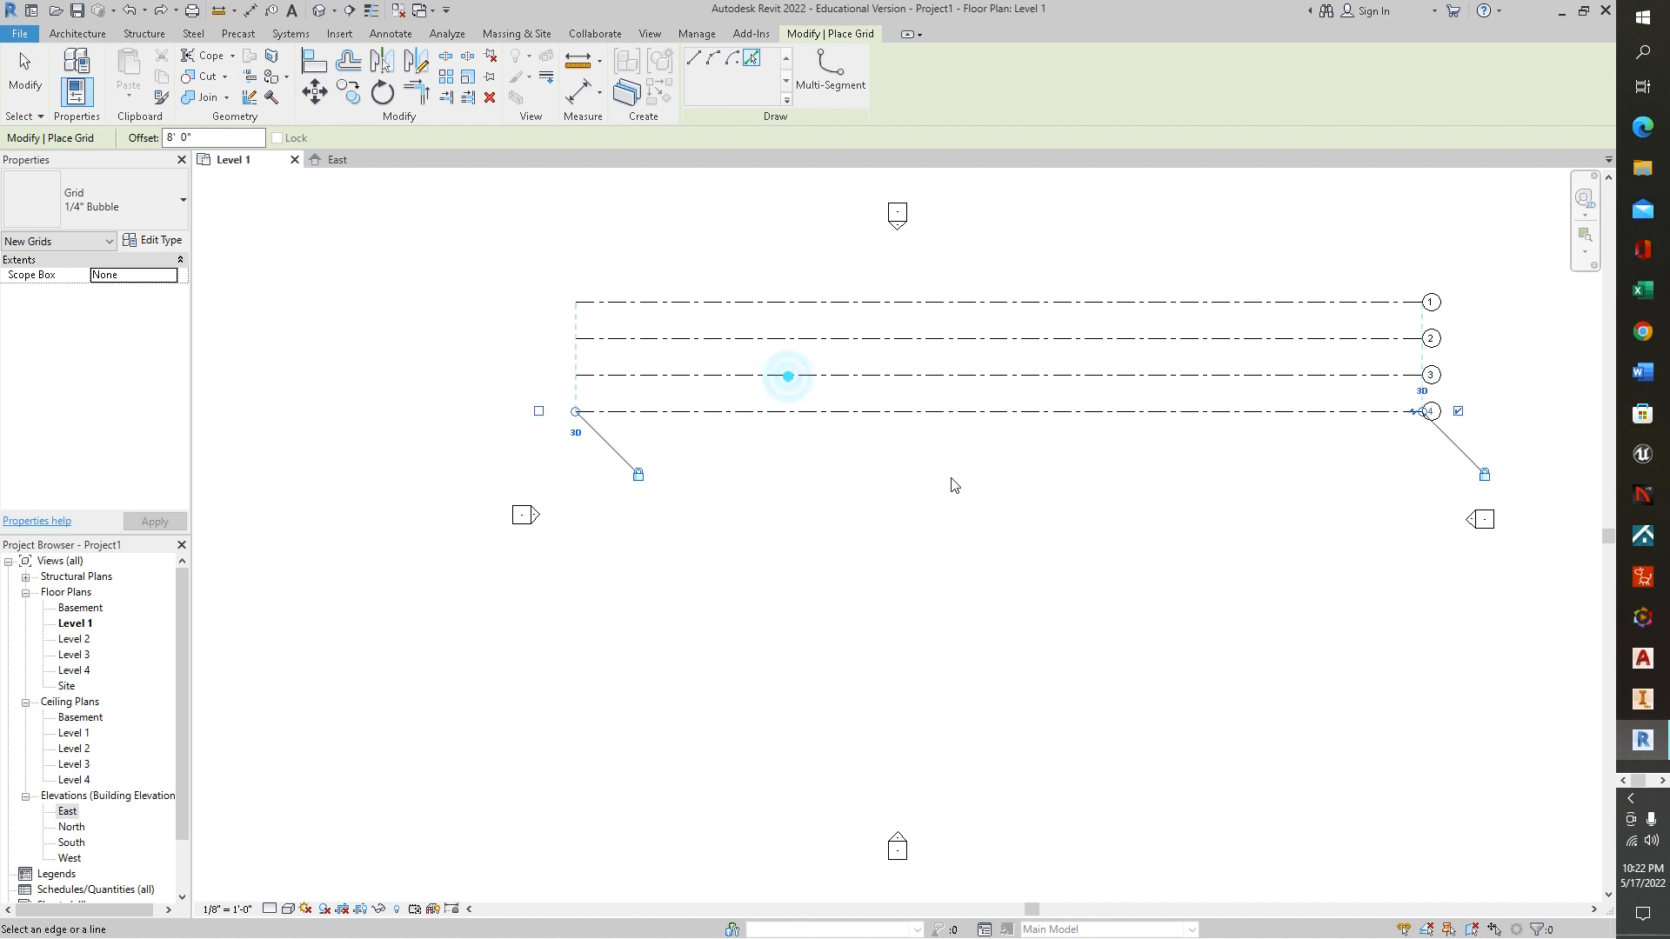
{"action": "left_click", "coordinate": [896, 412]}
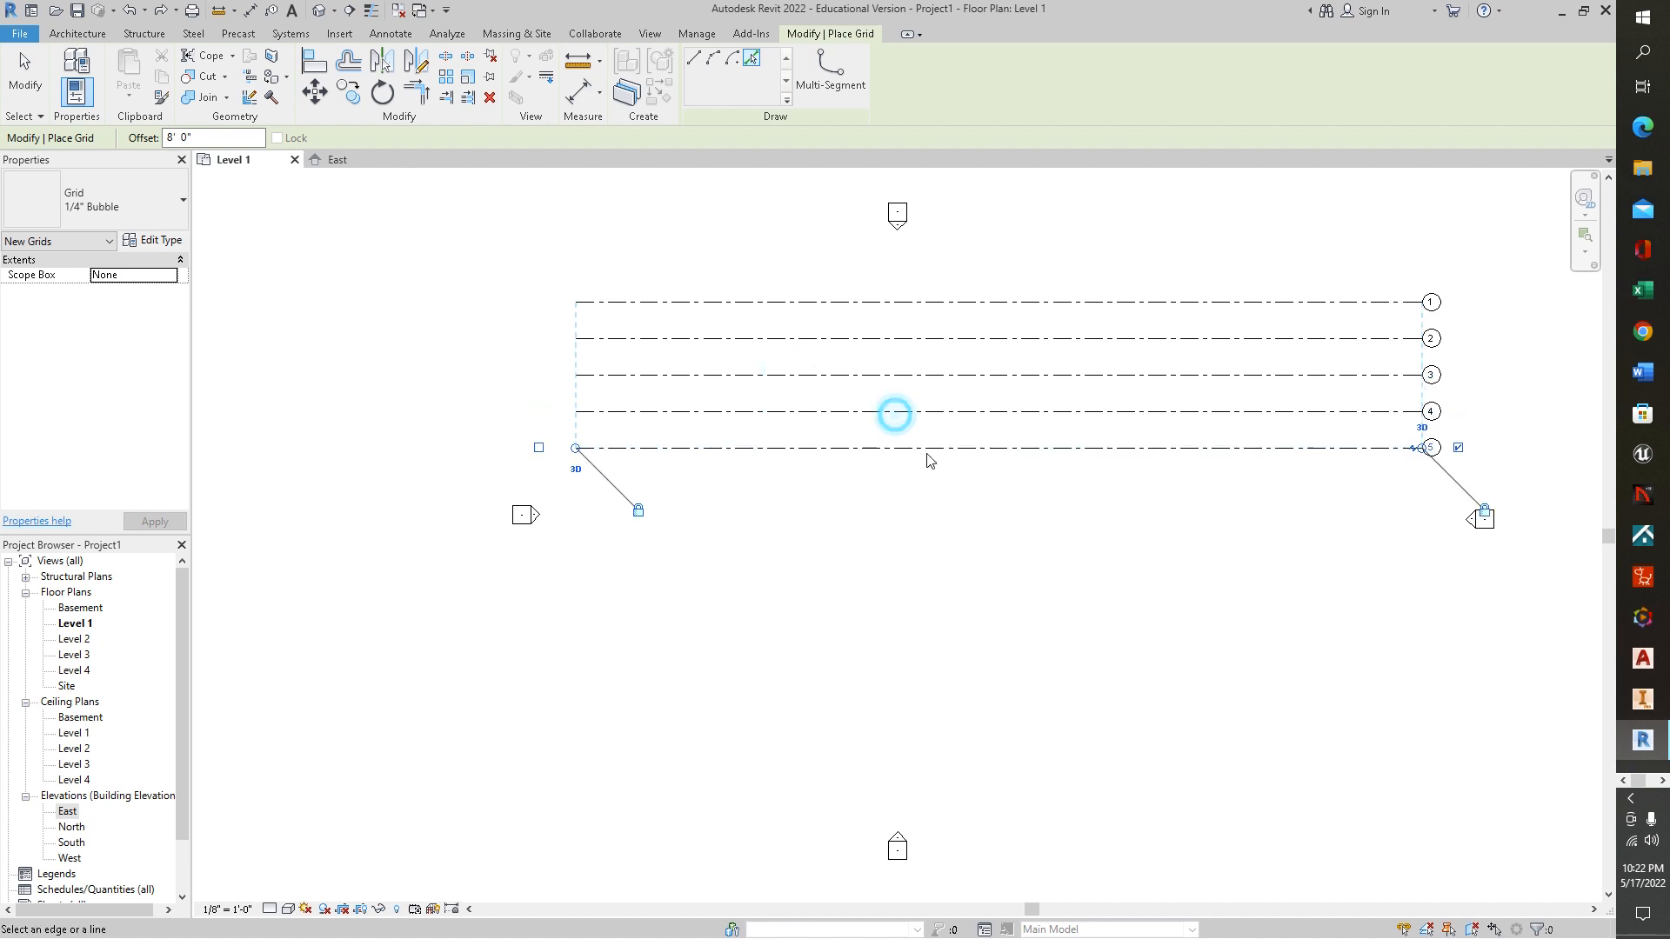
{"action": "left_click", "coordinate": [924, 450]}
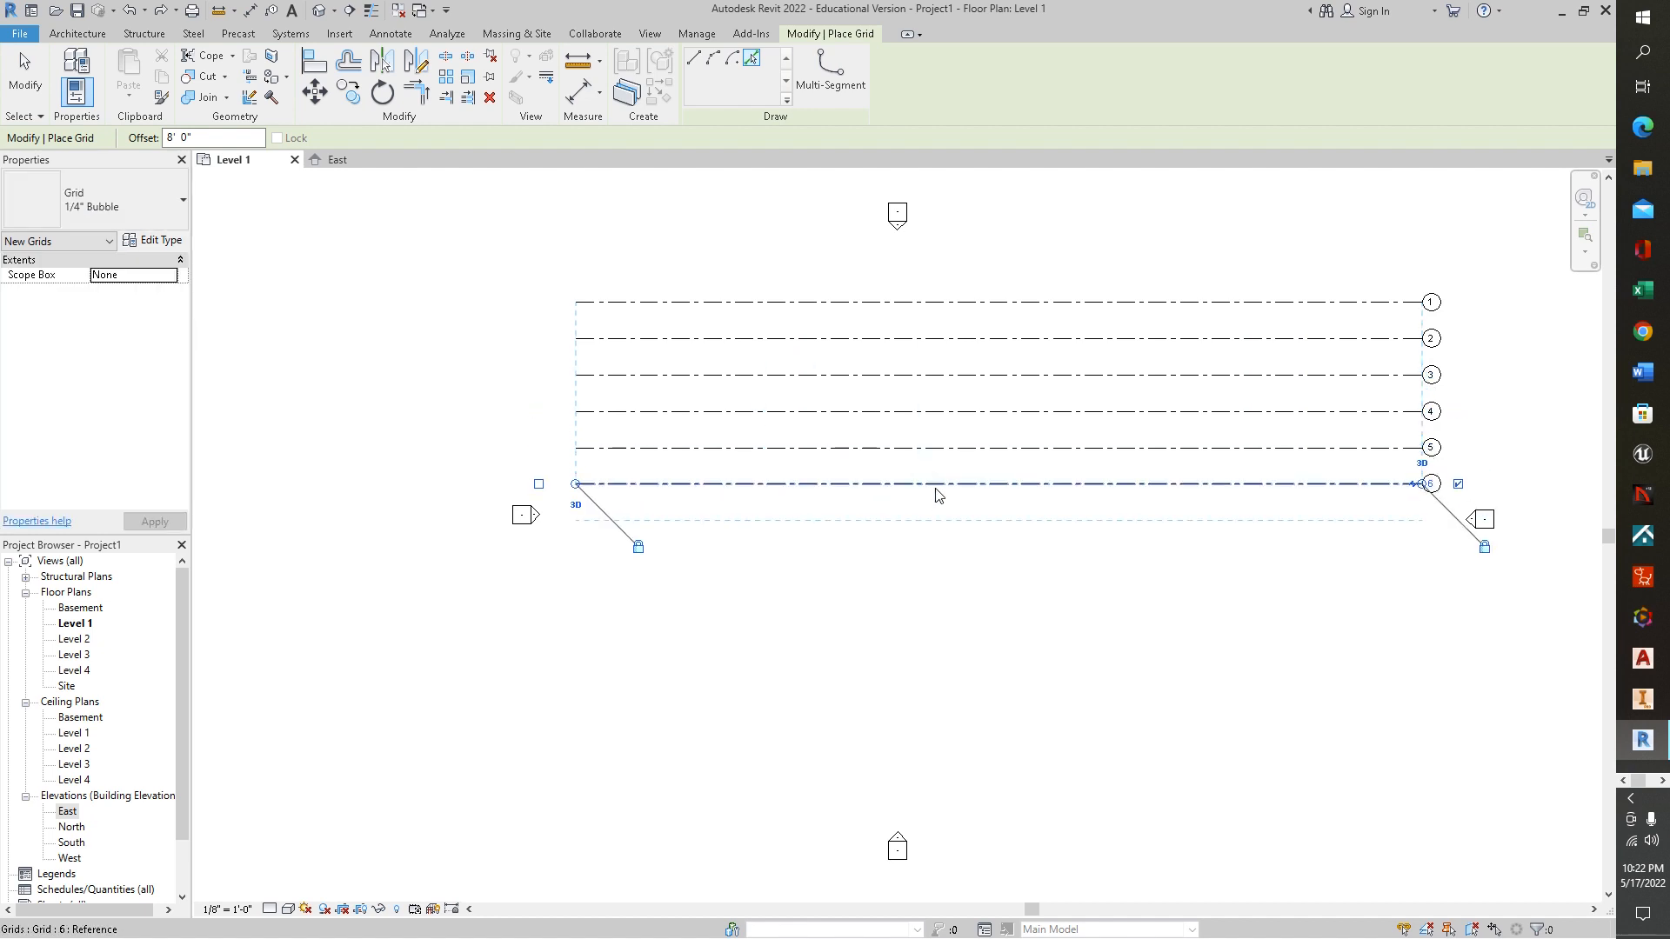
{"action": "left_click", "coordinate": [934, 484]}
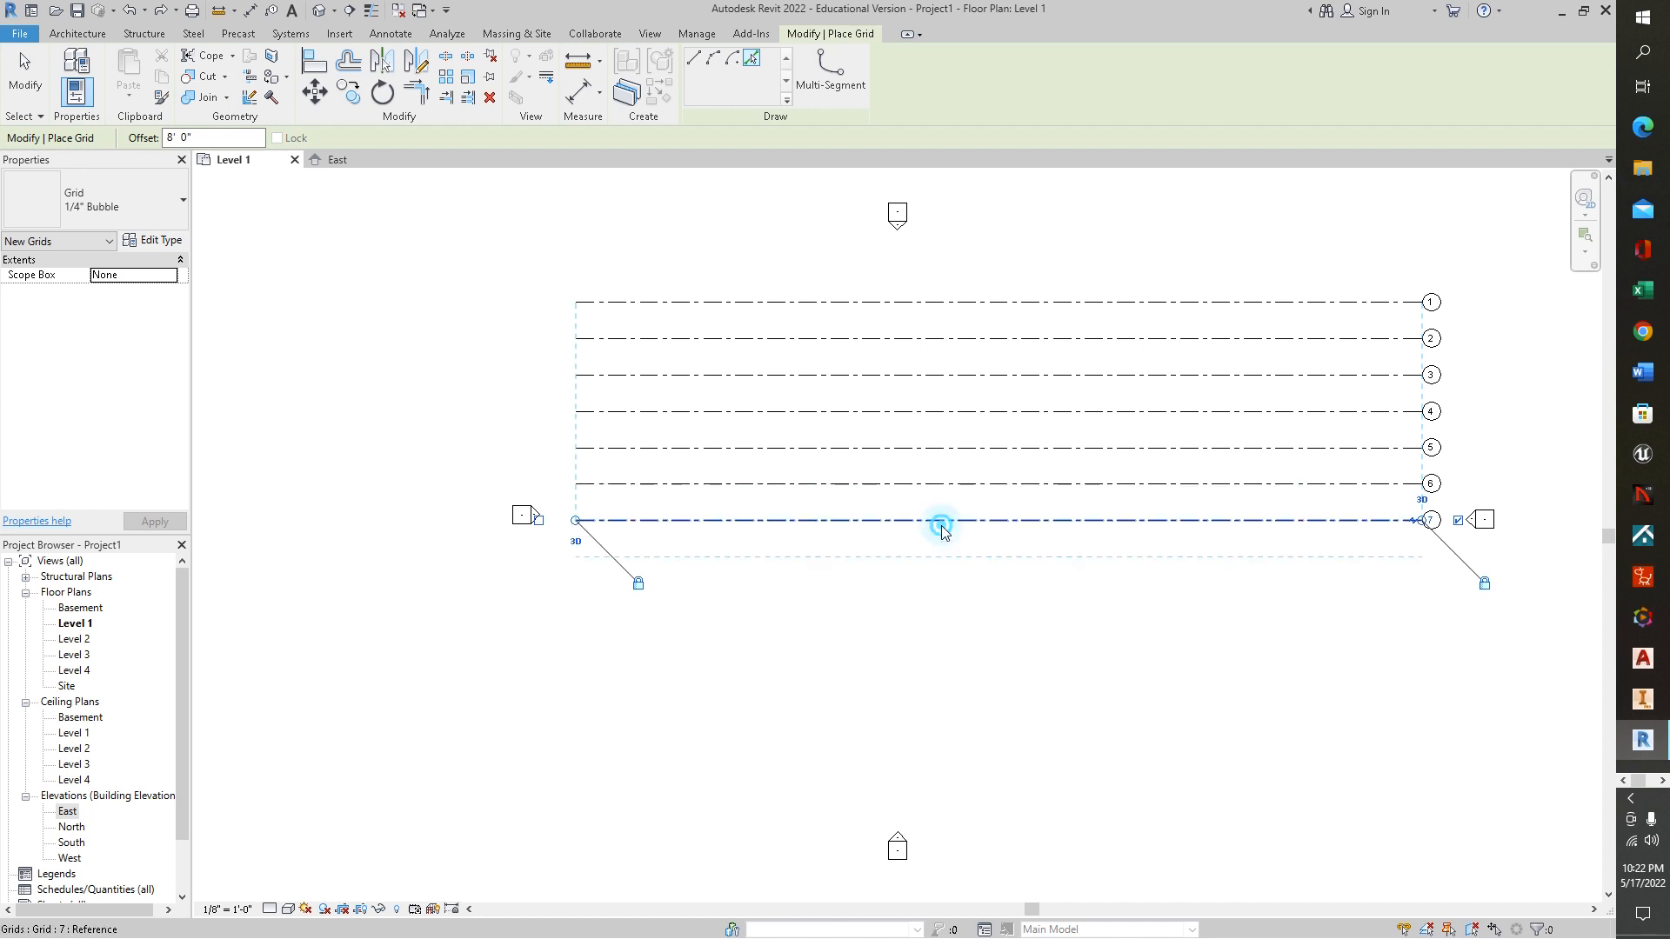
{"action": "left_click", "coordinate": [941, 522]}
{"action": "left_click", "coordinate": [950, 571]}
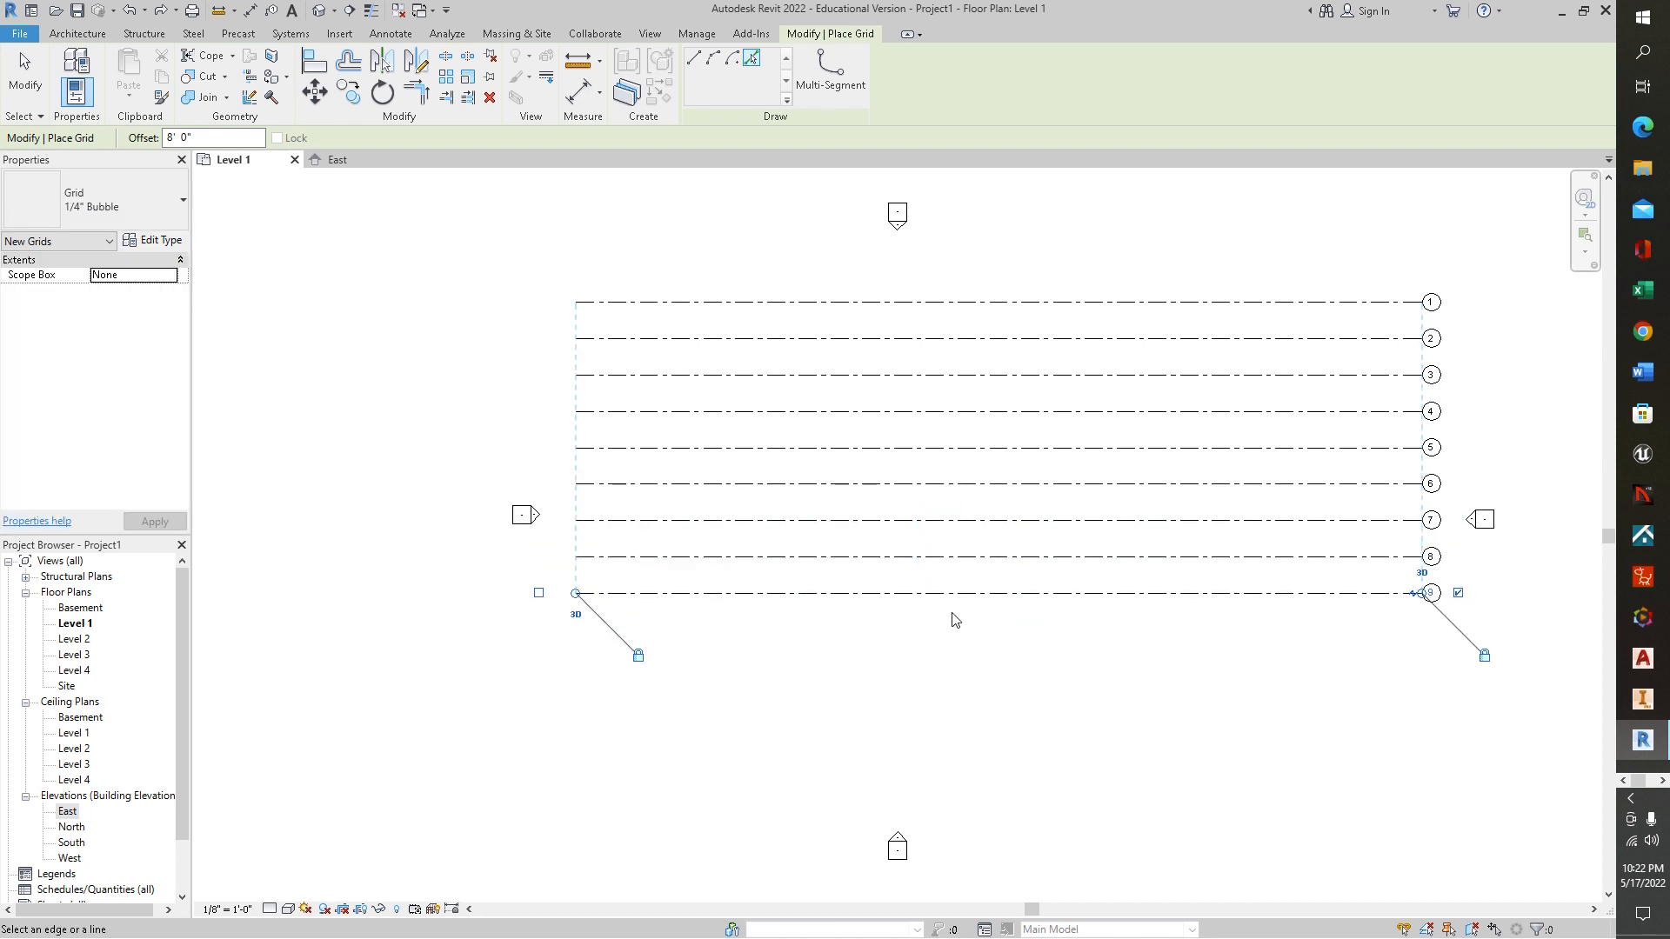
{"action": "left_click", "coordinate": [957, 595]}
{"action": "left_click", "coordinate": [960, 635]}
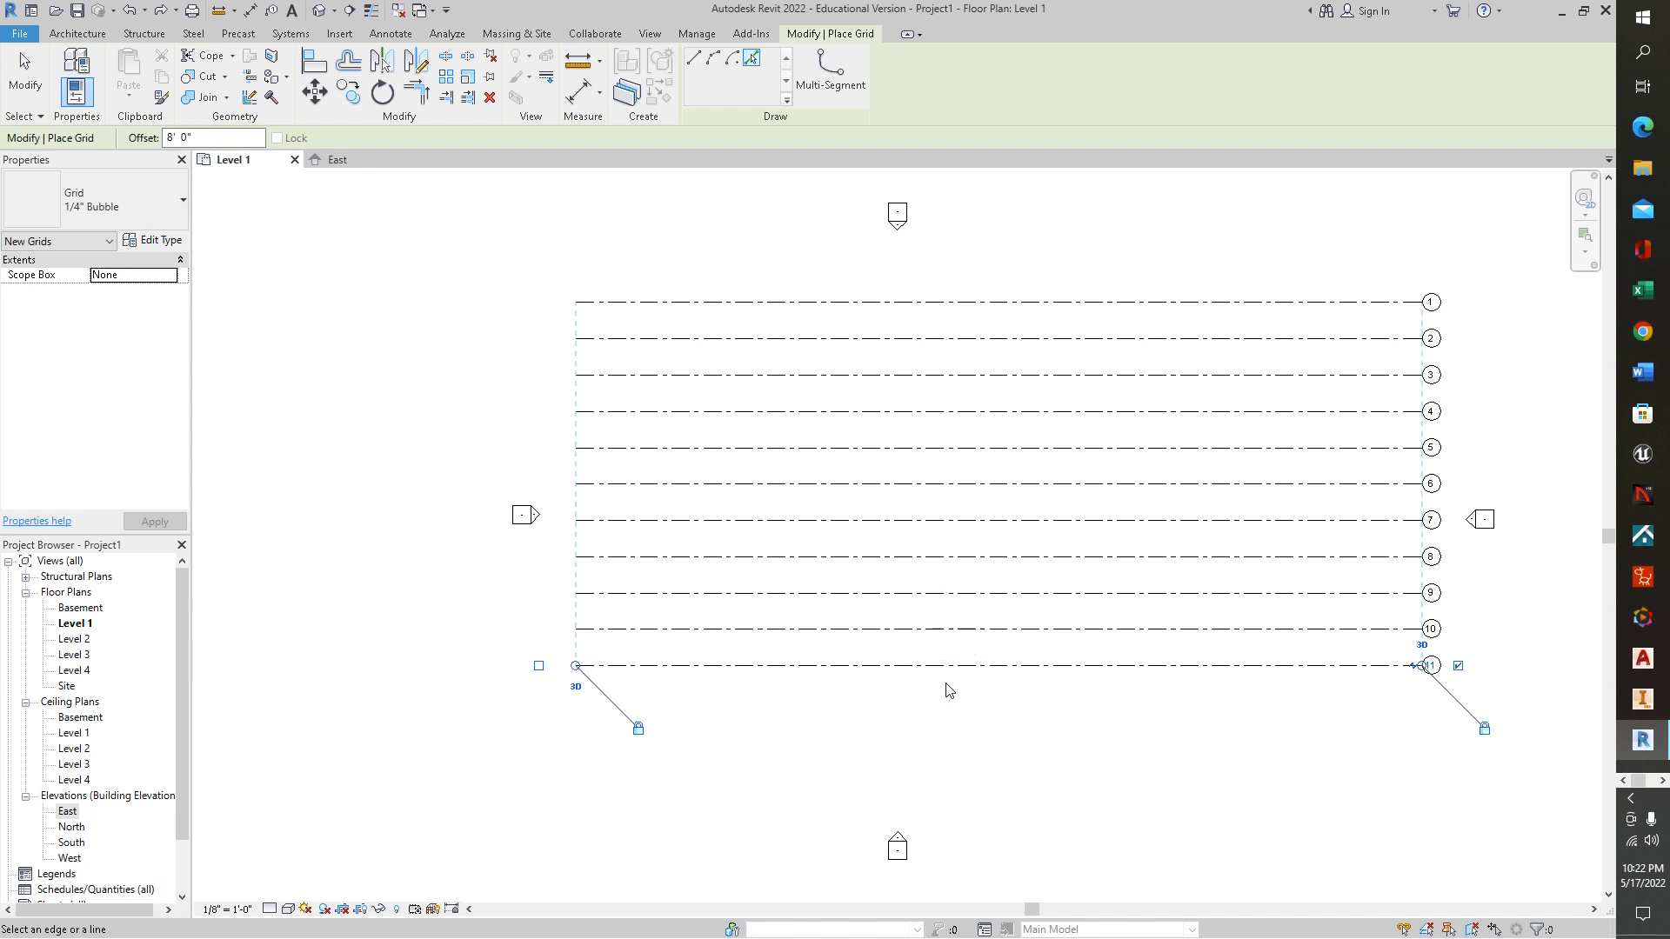
Add four more parallel grid lines below grid 11, picking each preceding line in turn with an 8' 0" offset
{"action": "left_click", "coordinate": [956, 677]}
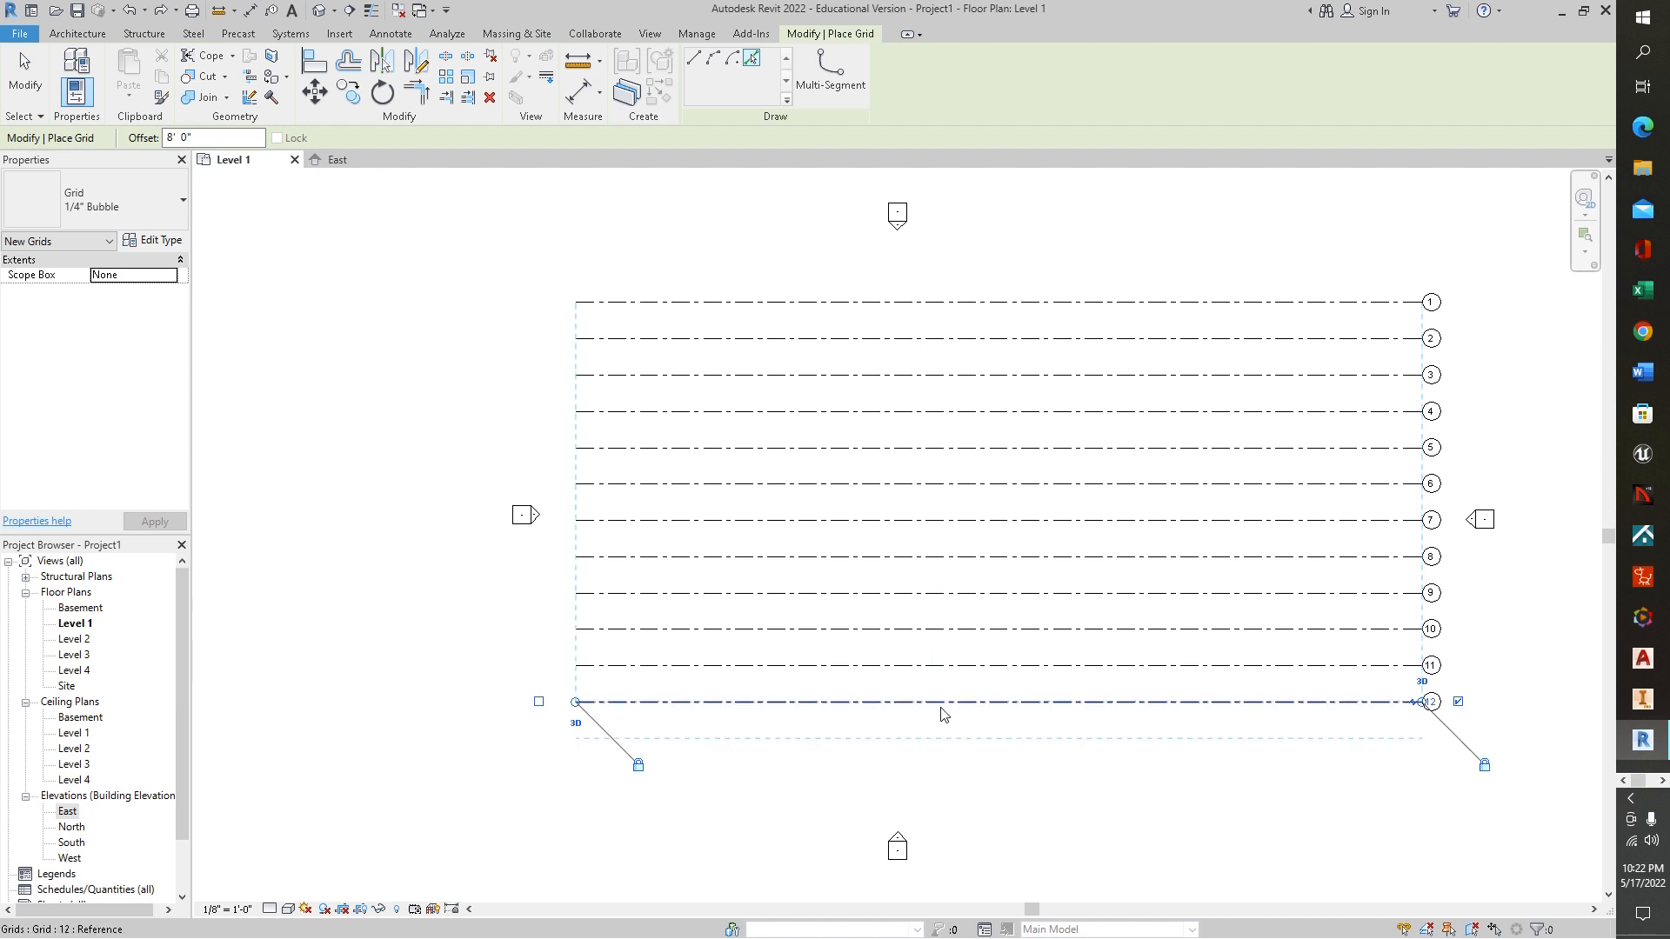
{"action": "left_click", "coordinate": [944, 707]}
{"action": "left_click", "coordinate": [947, 742]}
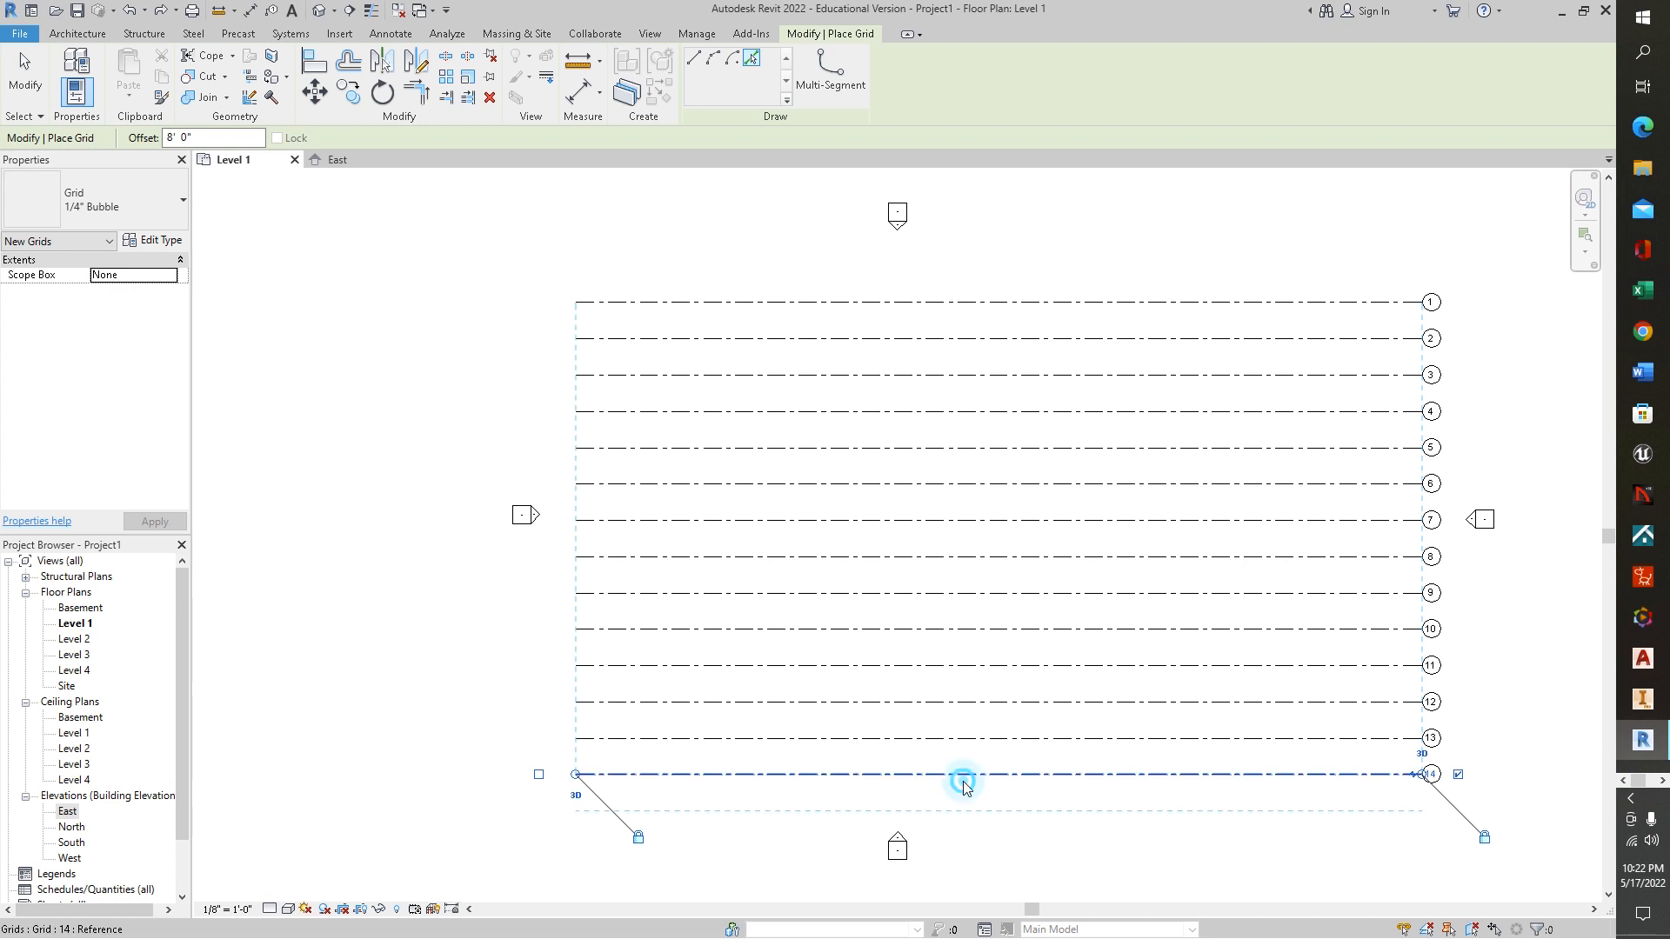
{"action": "left_click", "coordinate": [961, 776]}
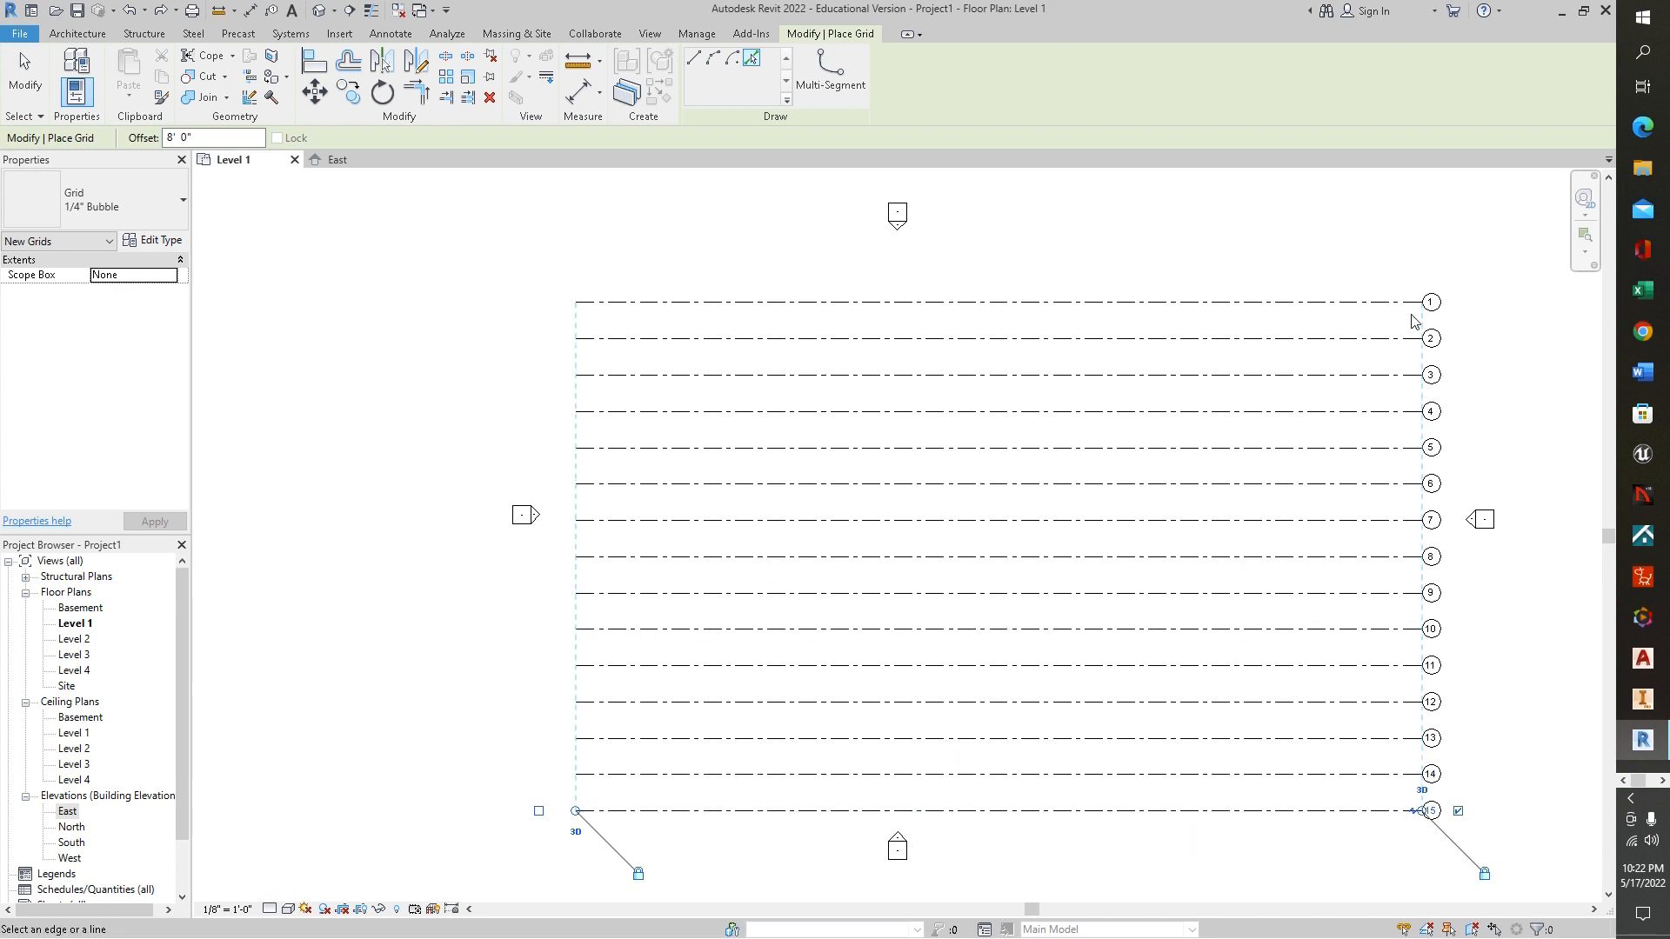
{"action": "key", "text": "Escape"}
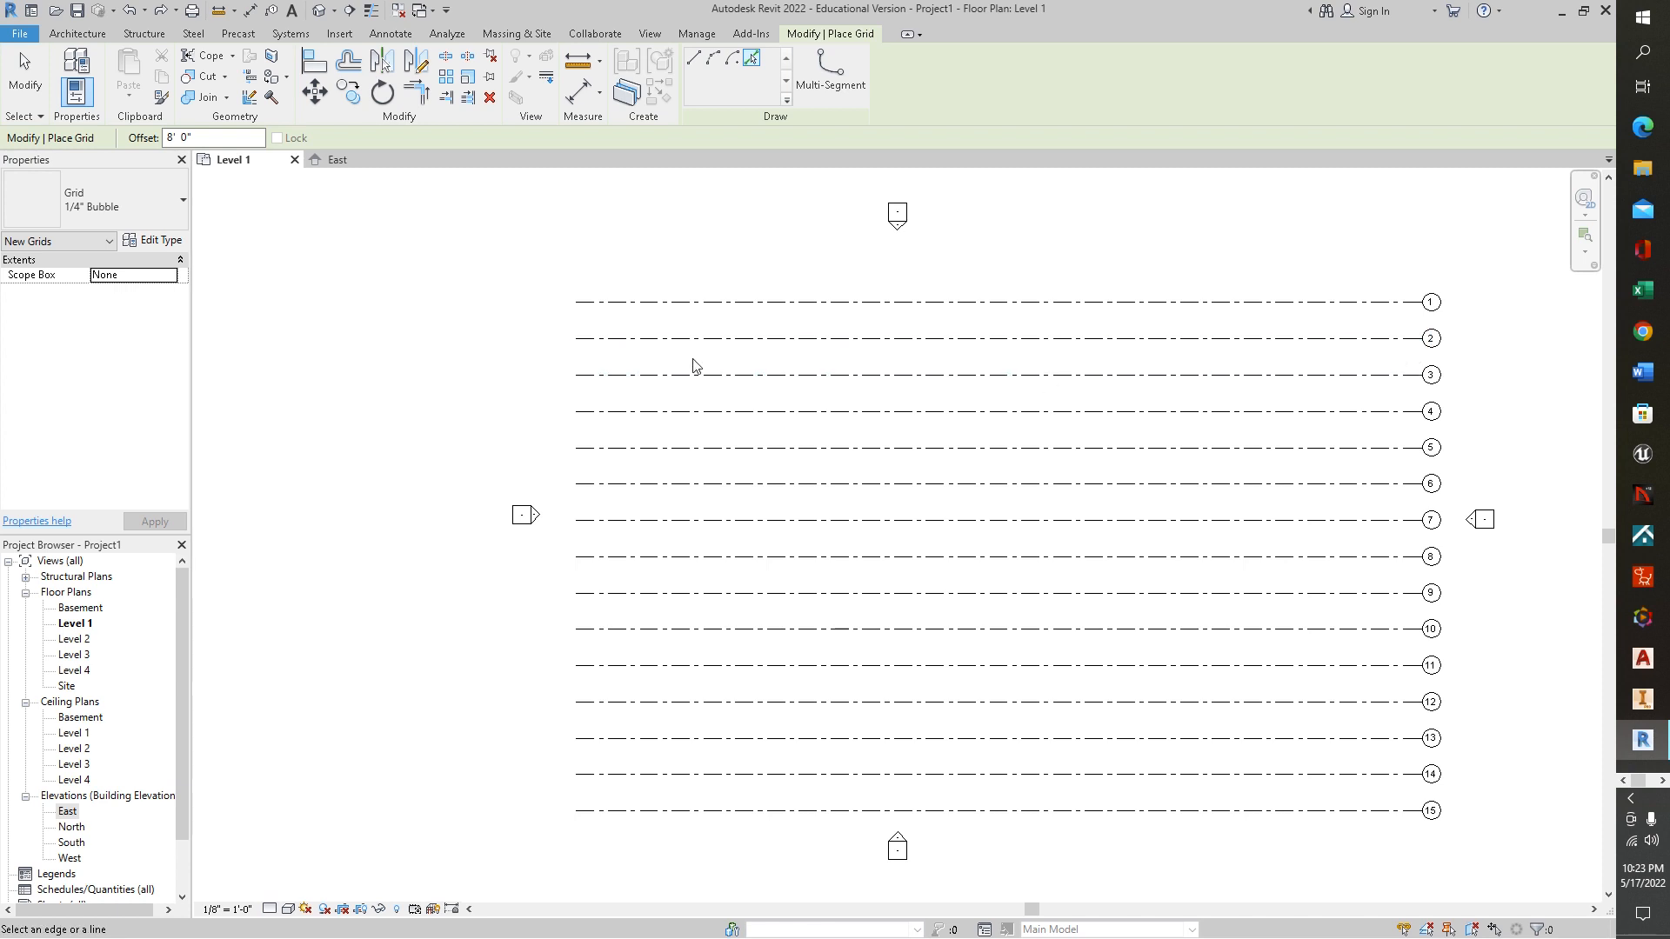
Draw a straight vertical grid line crossing all the horizontal grids near their left ends, with an 8' 0" offset
{"action": "left_click", "coordinate": [695, 60]}
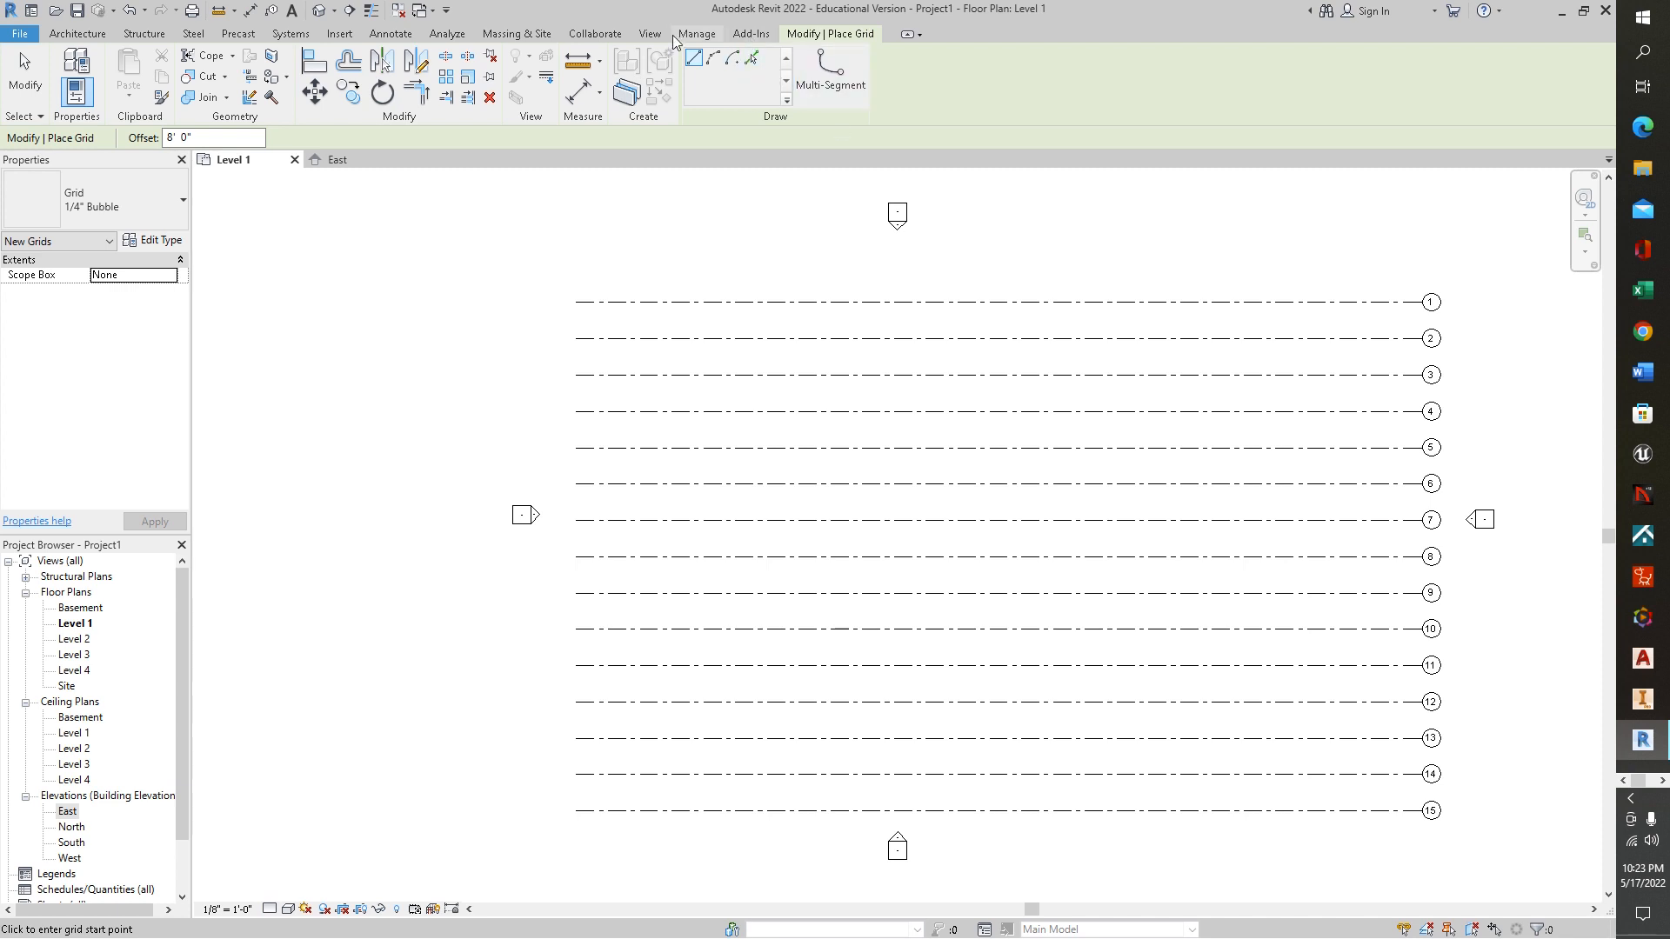
{"action": "left_click", "coordinate": [597, 271]}
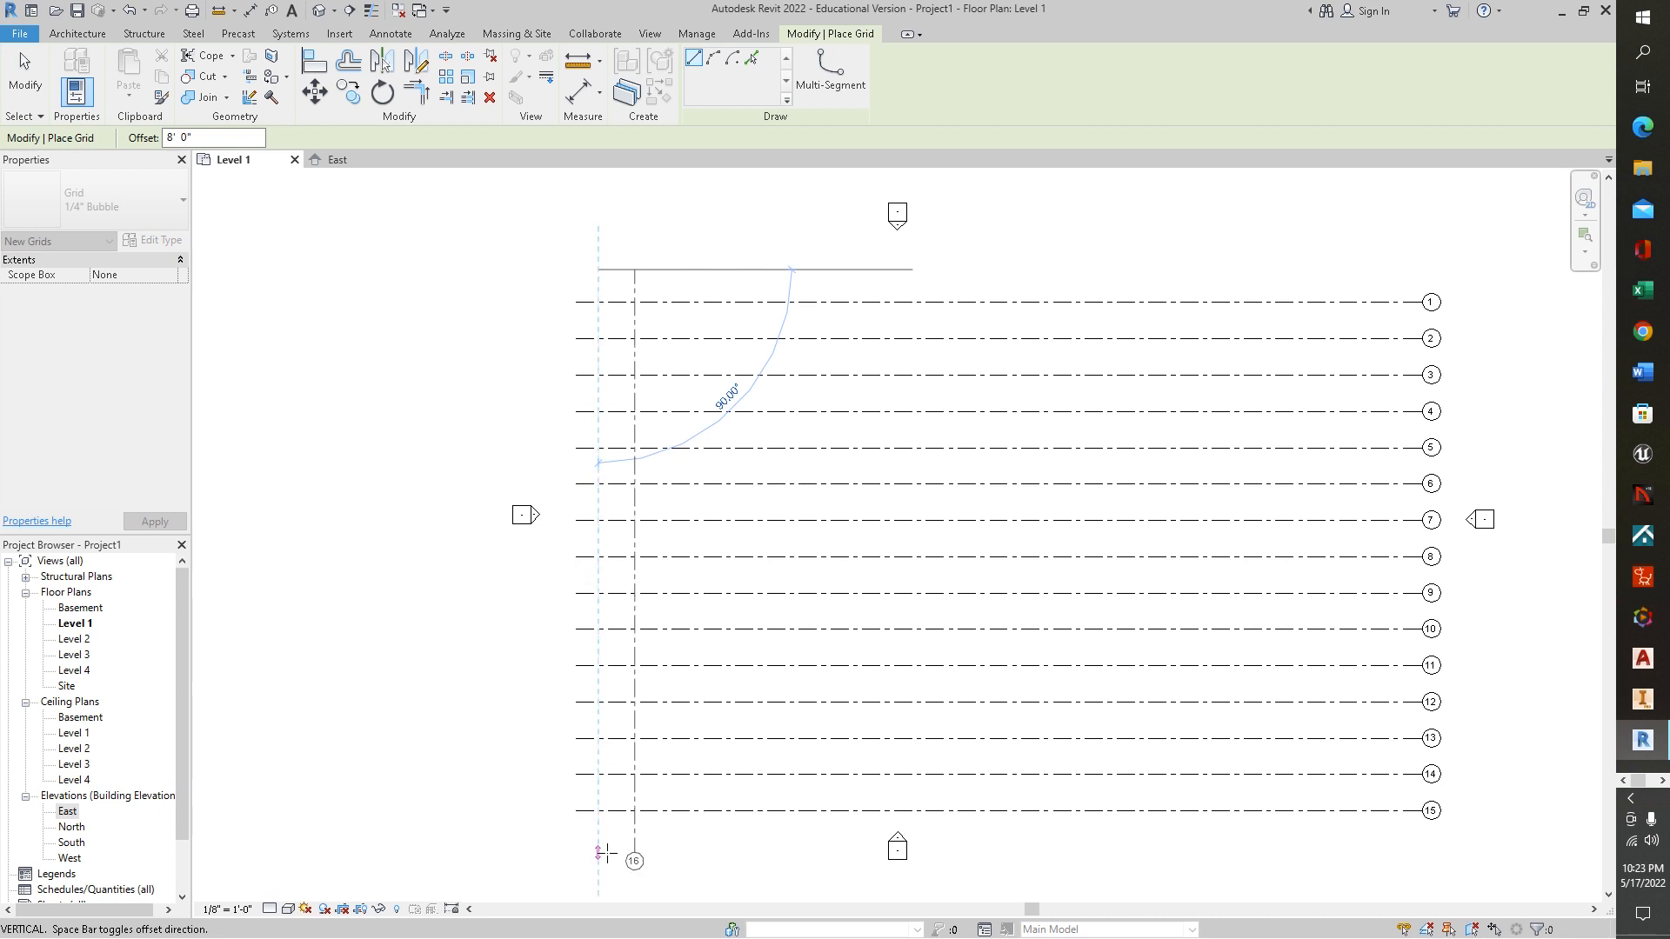
{"action": "left_click", "coordinate": [608, 847]}
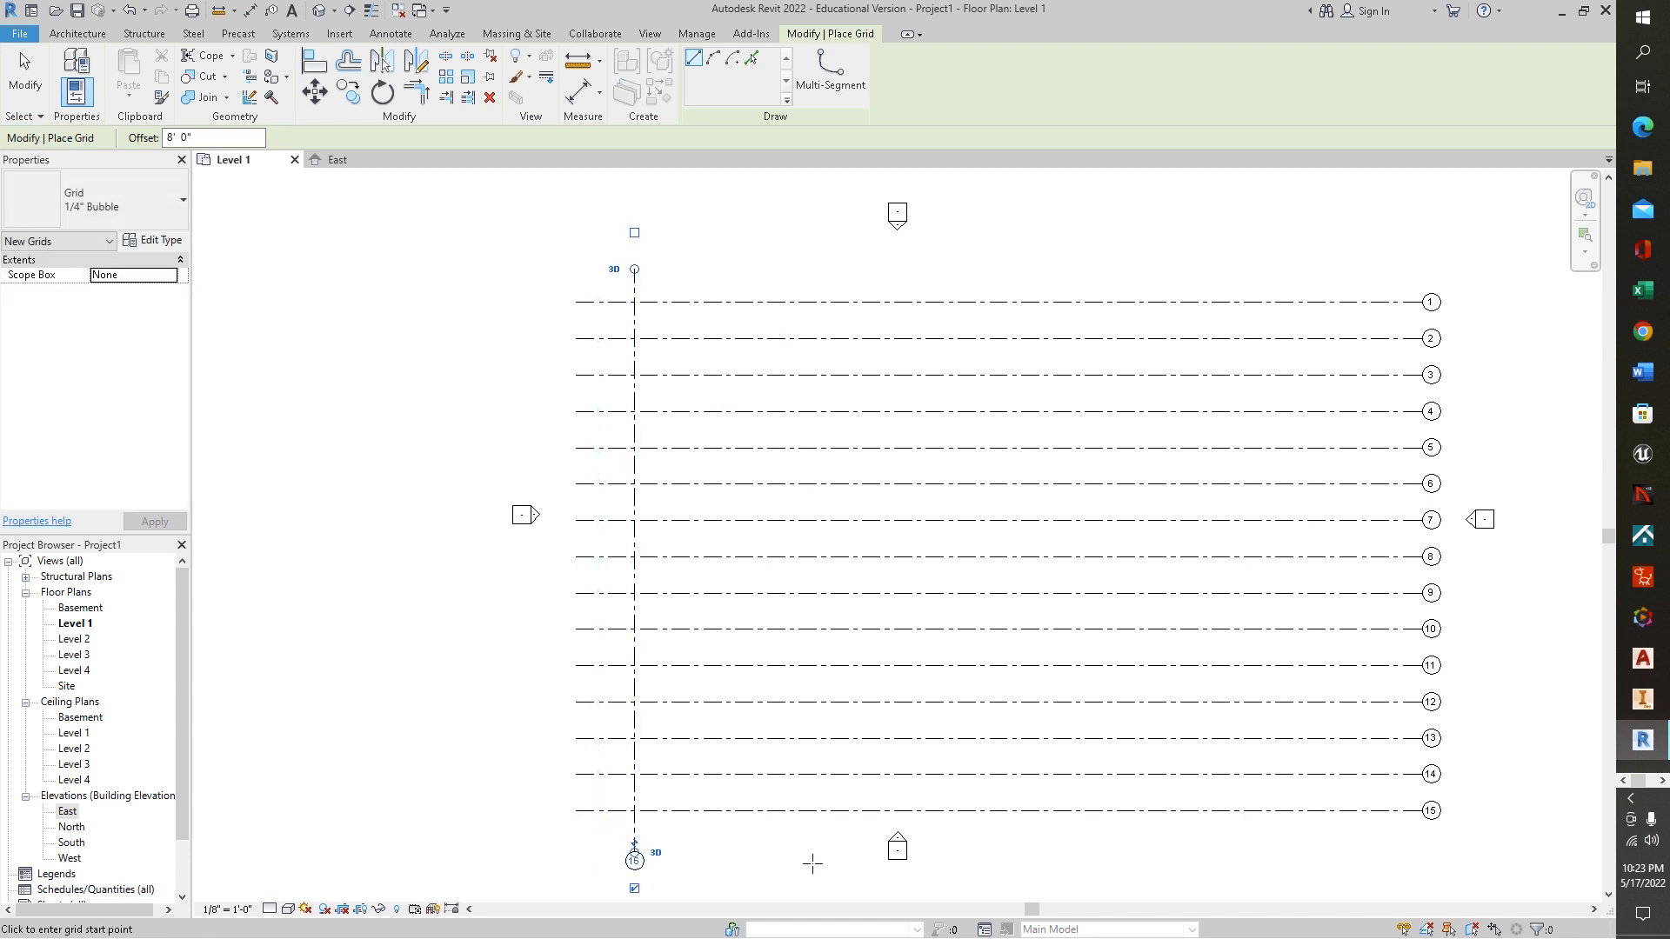
{"action": "scroll", "coordinate": [752, 877], "scroll_direction": "up", "scroll_amount": 1}
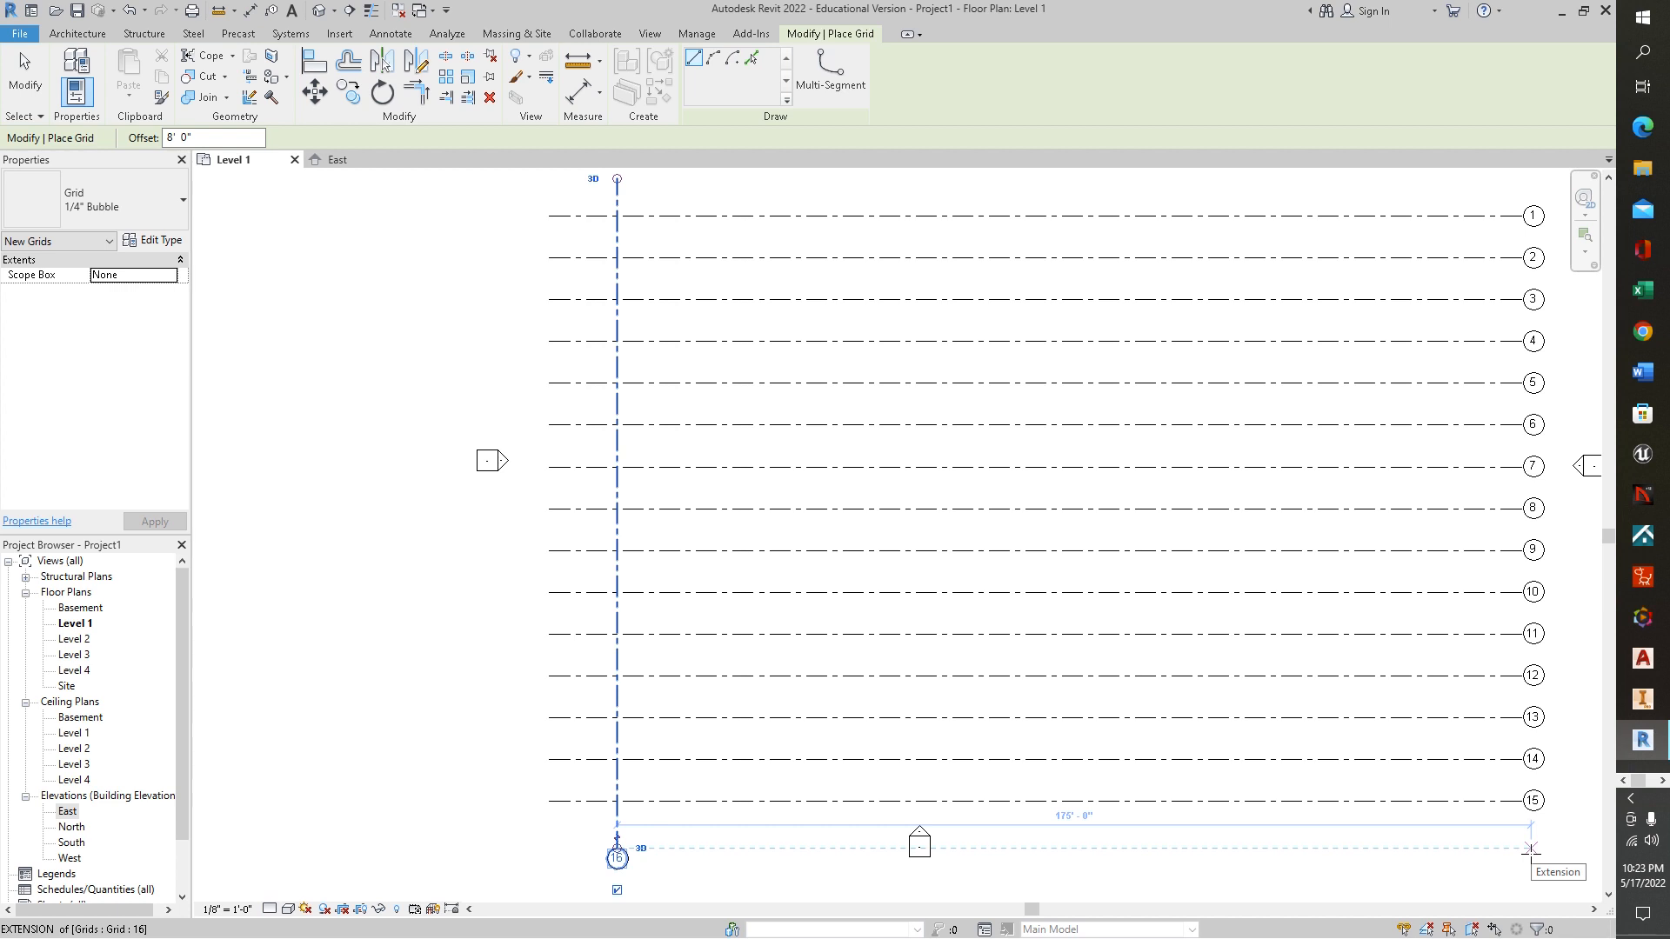
{"action": "key", "text": "Escape"}
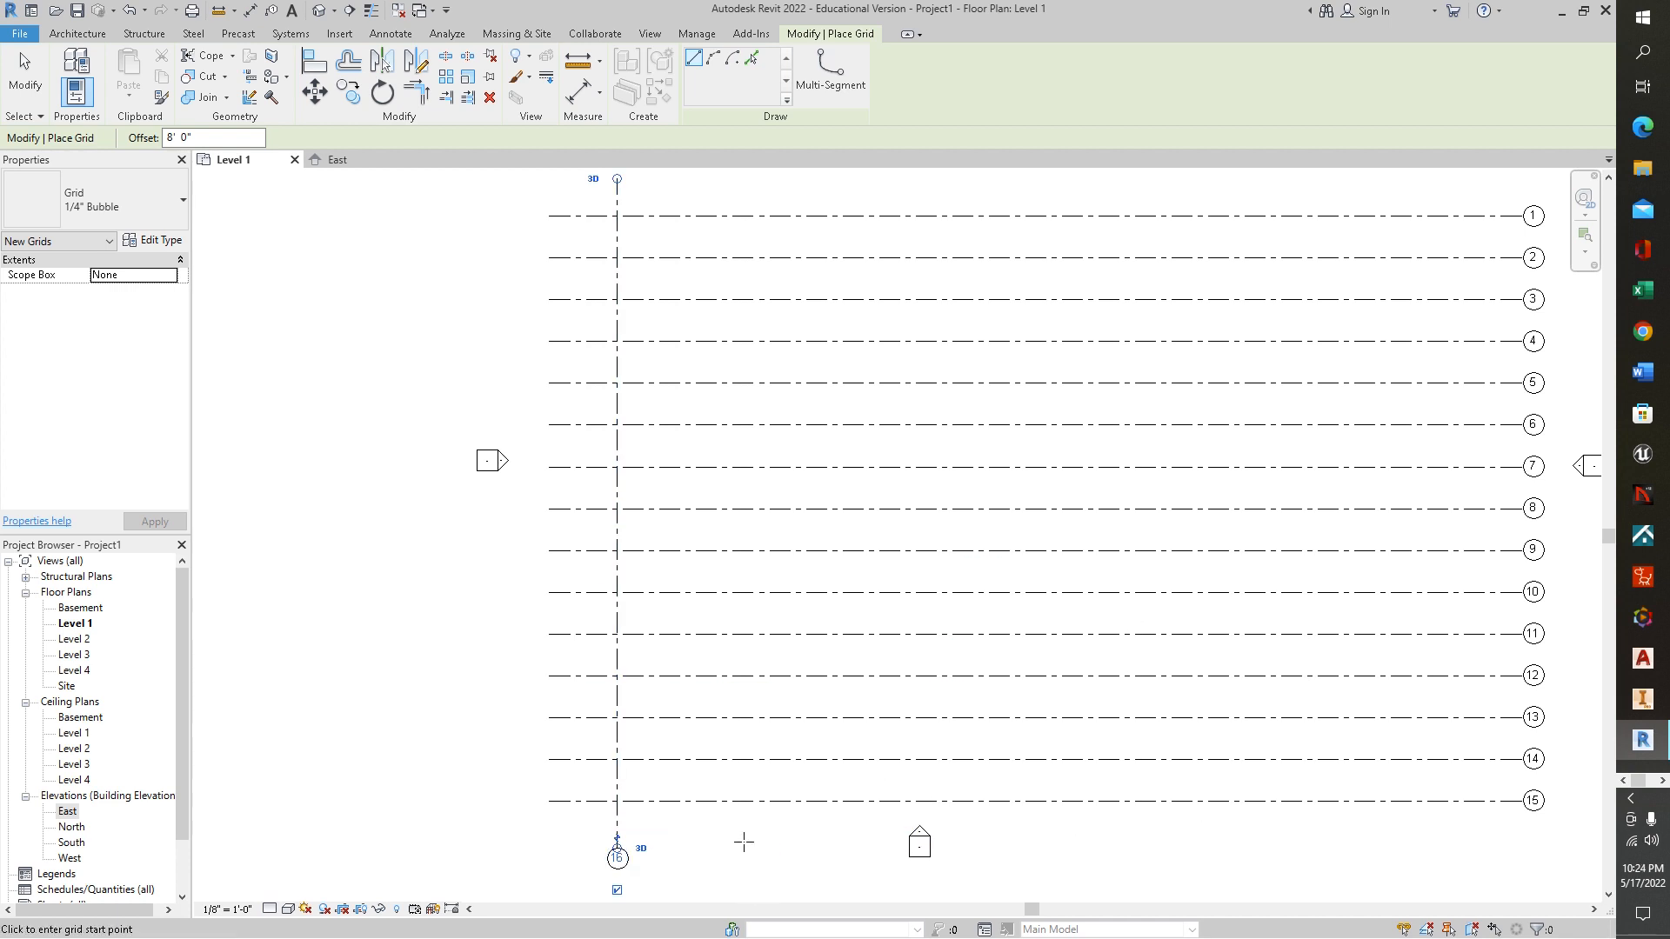
{"action": "key", "text": "Escape"}
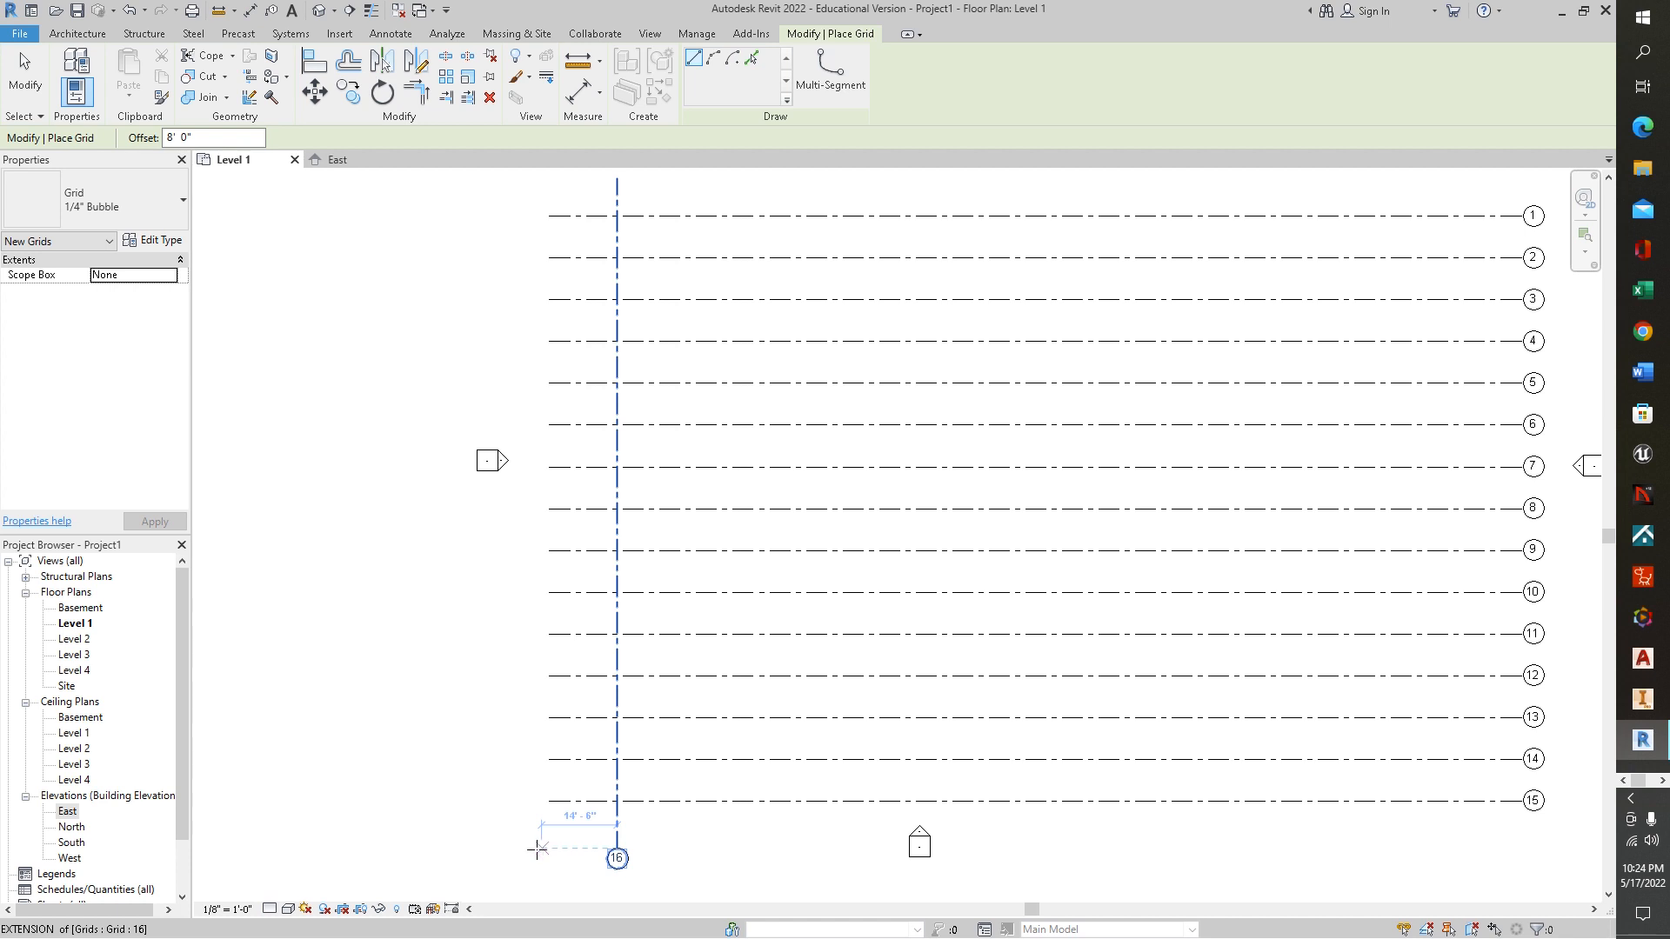
{"action": "key", "text": "Escape"}
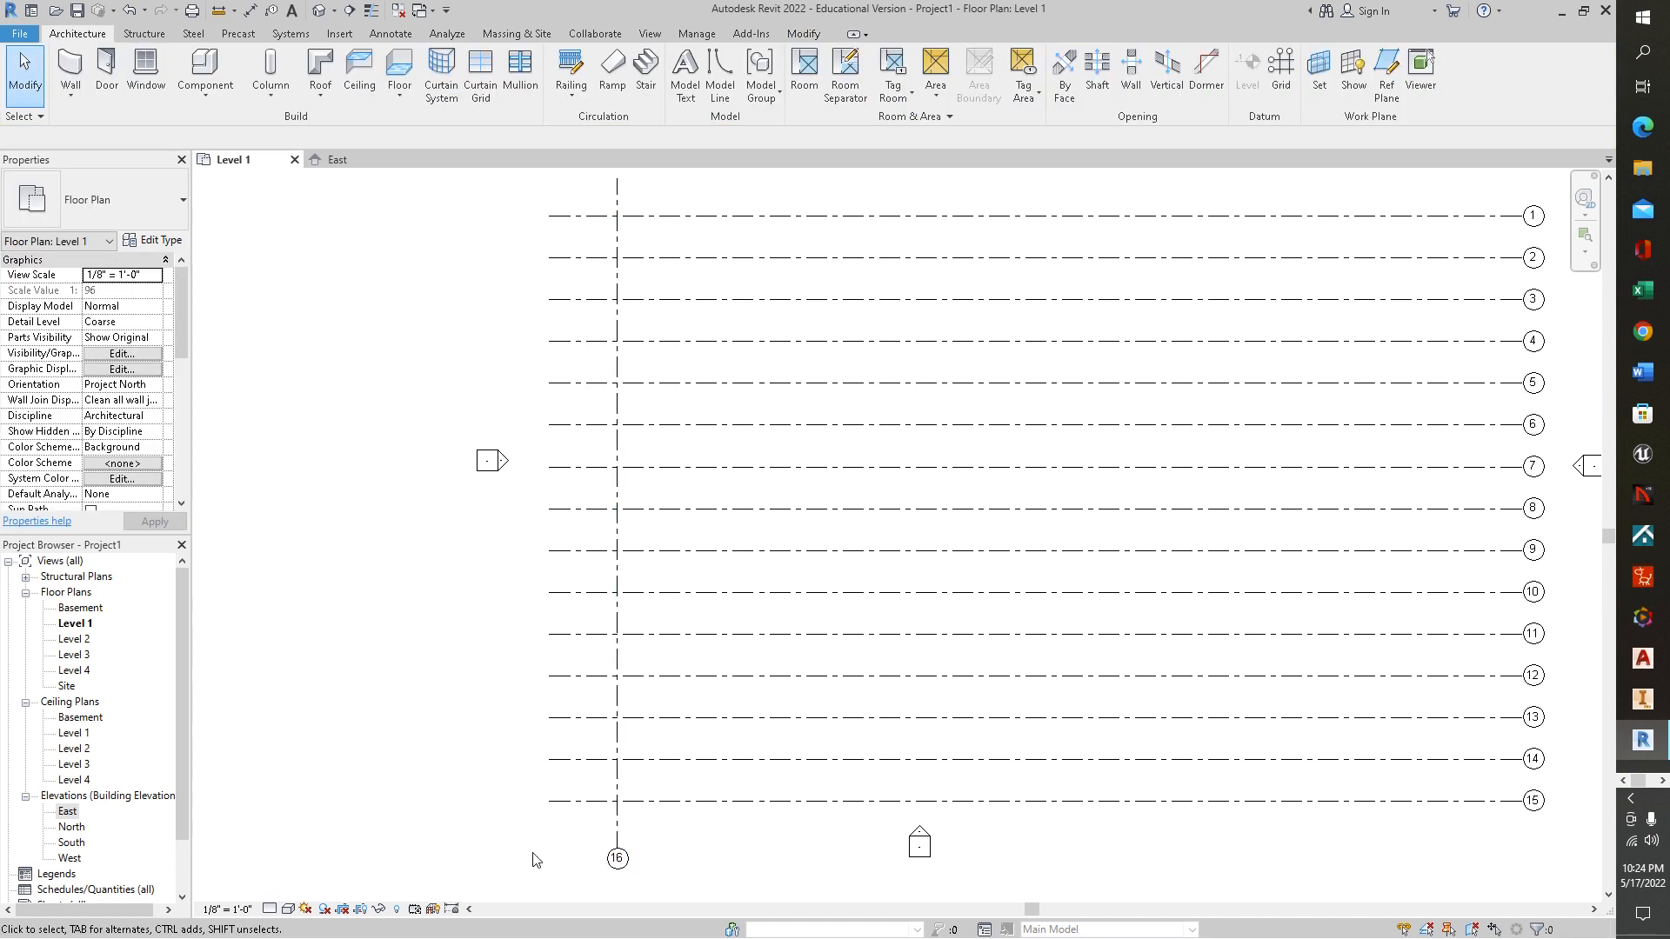
Rename the vertical grid line as A
{"action": "left_click", "coordinate": [619, 859]}
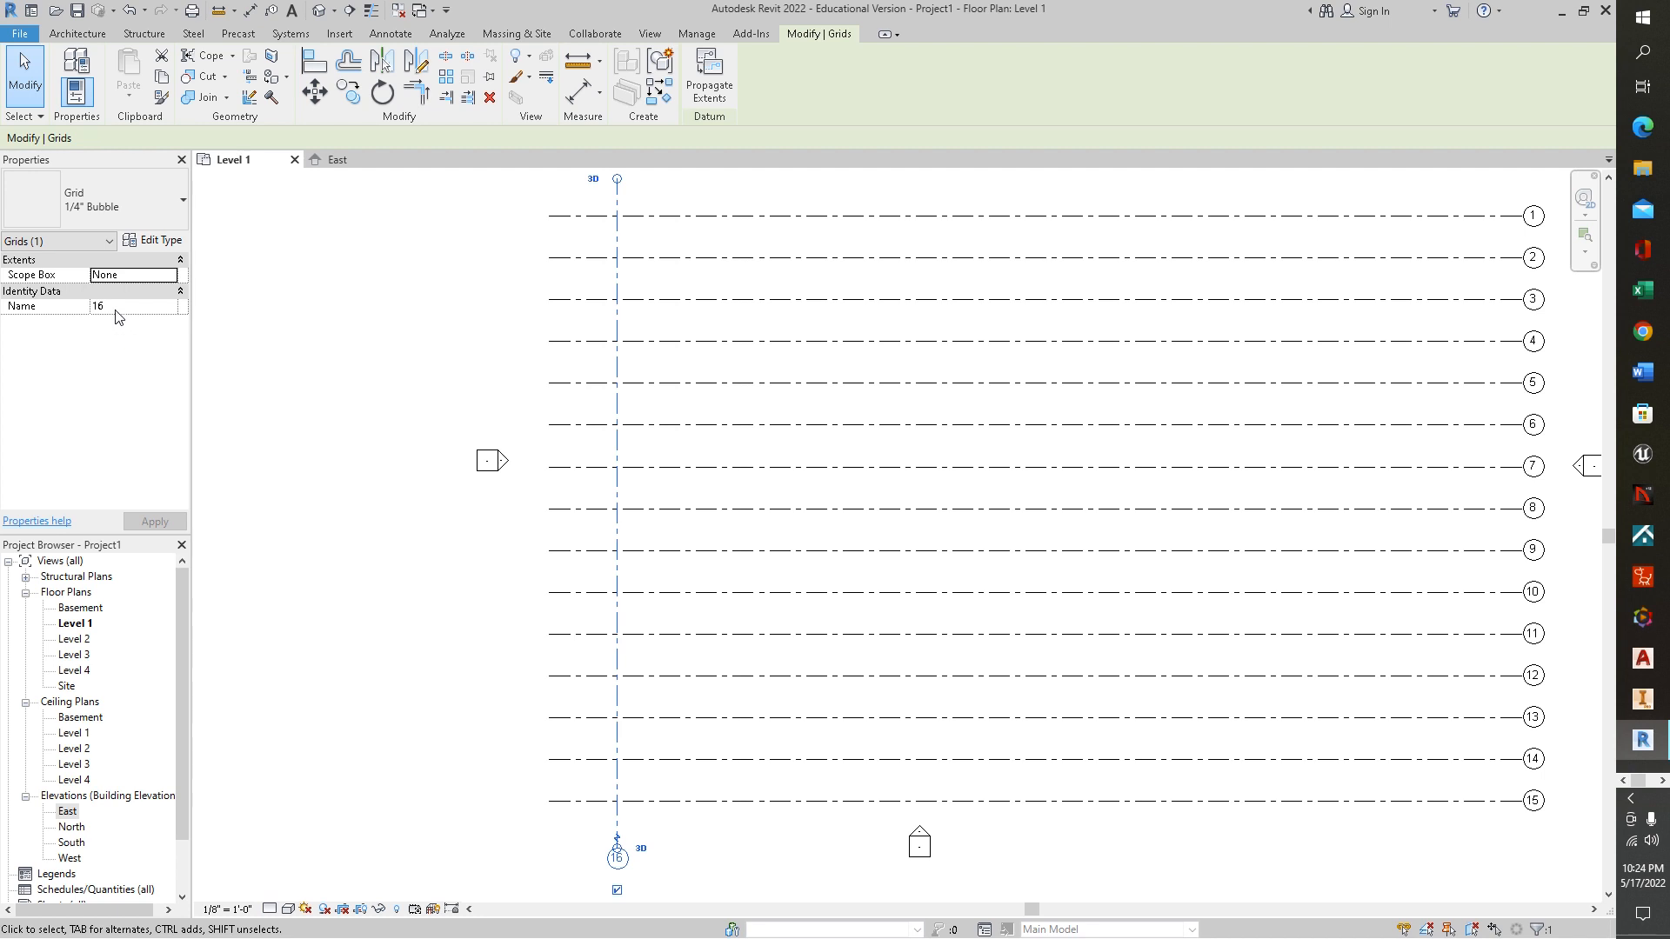
{"action": "left_click", "coordinate": [619, 859]}
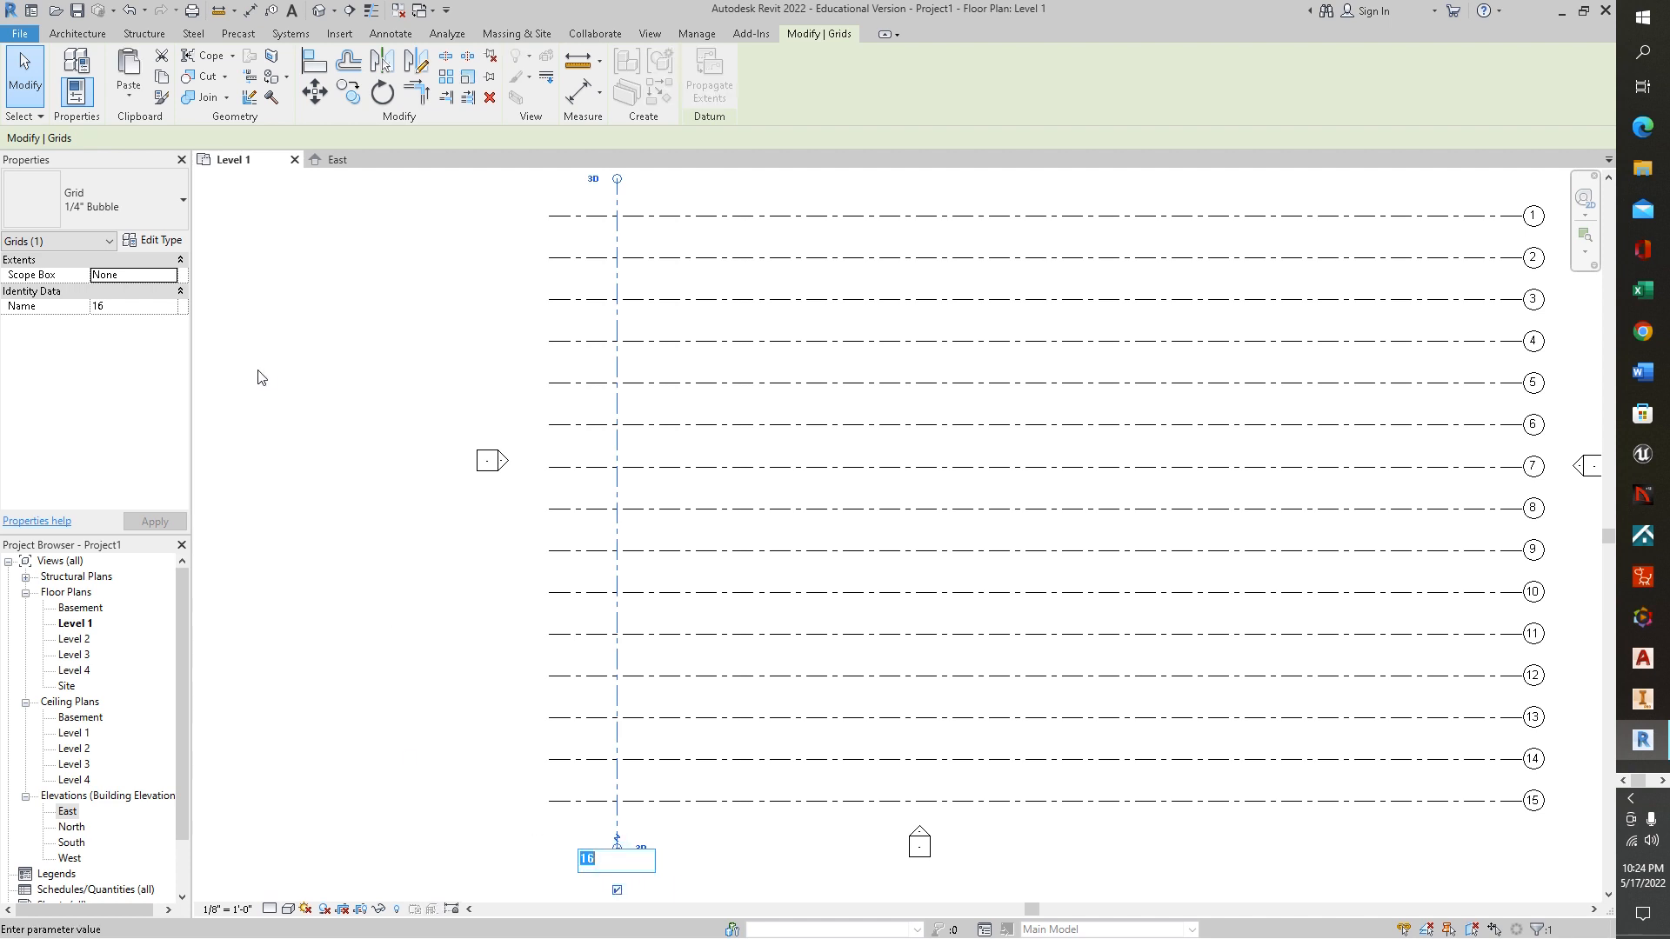
{"action": "key", "text": "Return"}
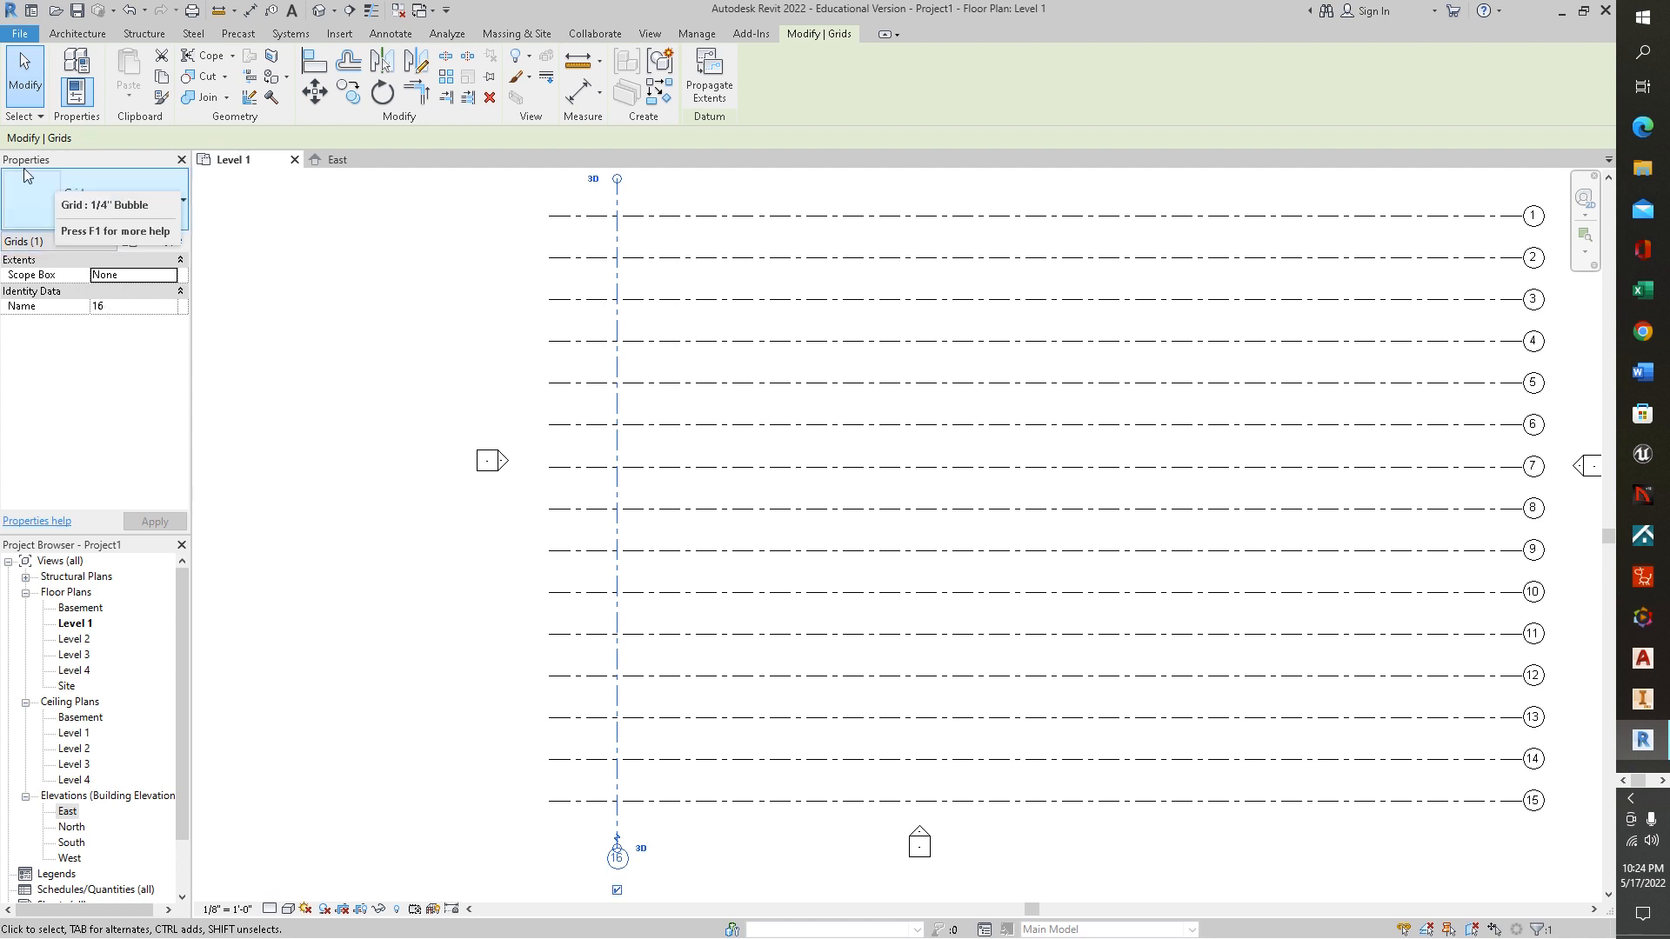
{"action": "left_click", "coordinate": [120, 307]}
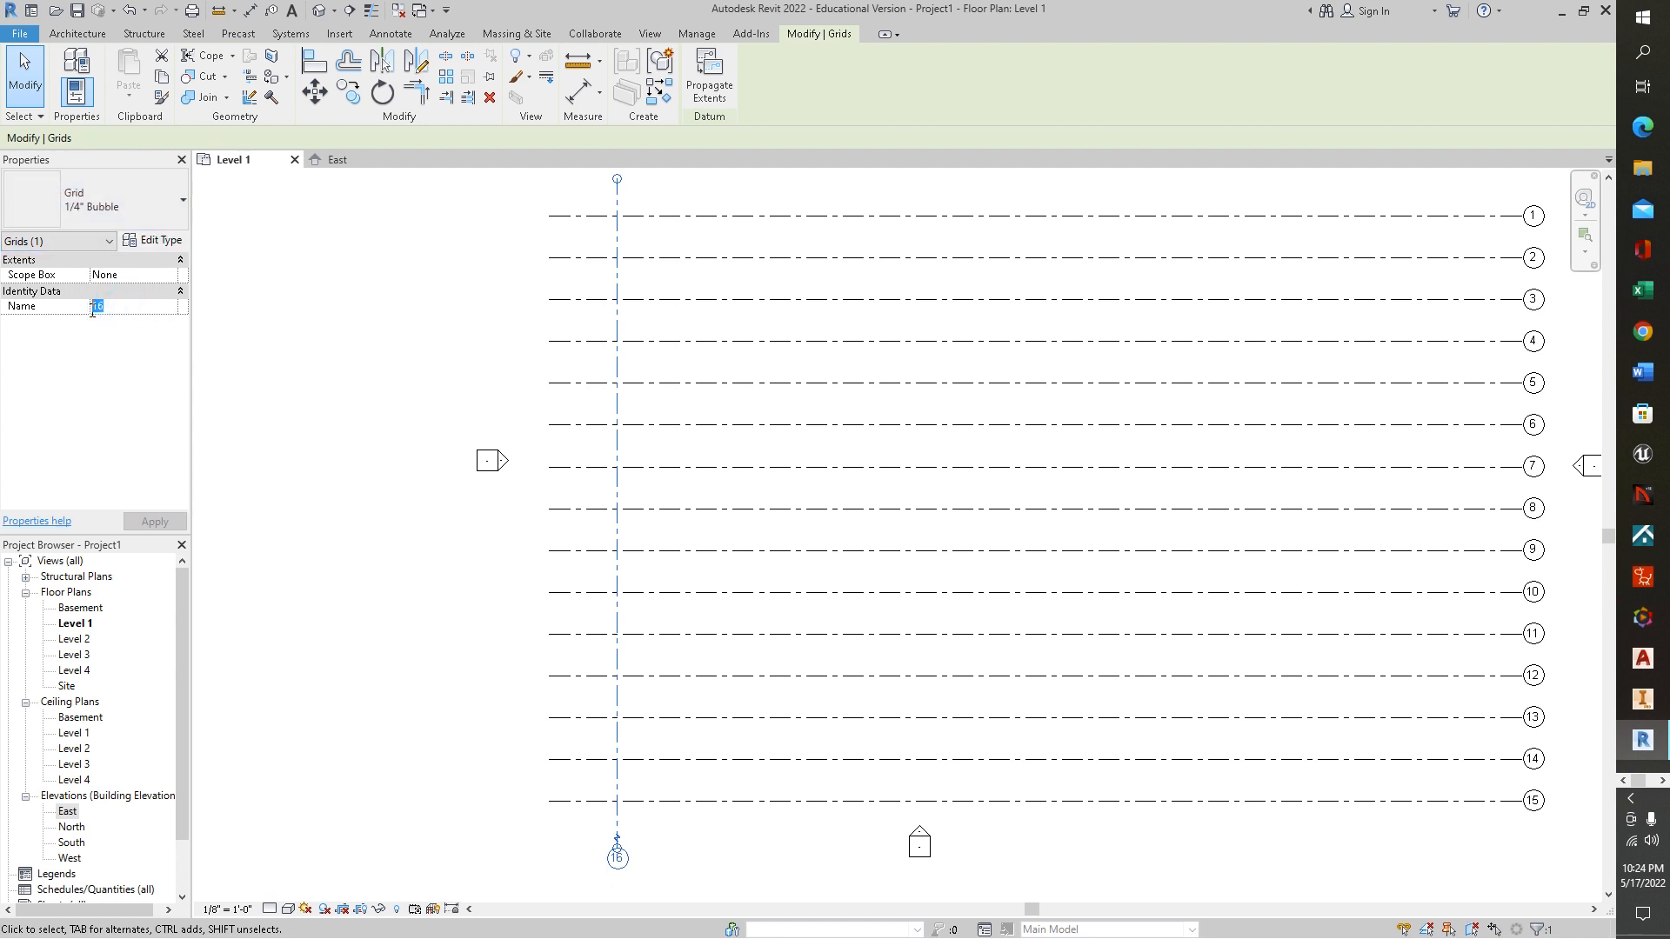
{"action": "type", "text": "A"}
{"action": "left_click", "coordinate": [155, 522]}
Add 21 vertical grid lines to the right of grid A, picking each preceding line in turn with an 8' 0" offset
{"action": "key", "text": "g"}
{"action": "key", "text": "r"}
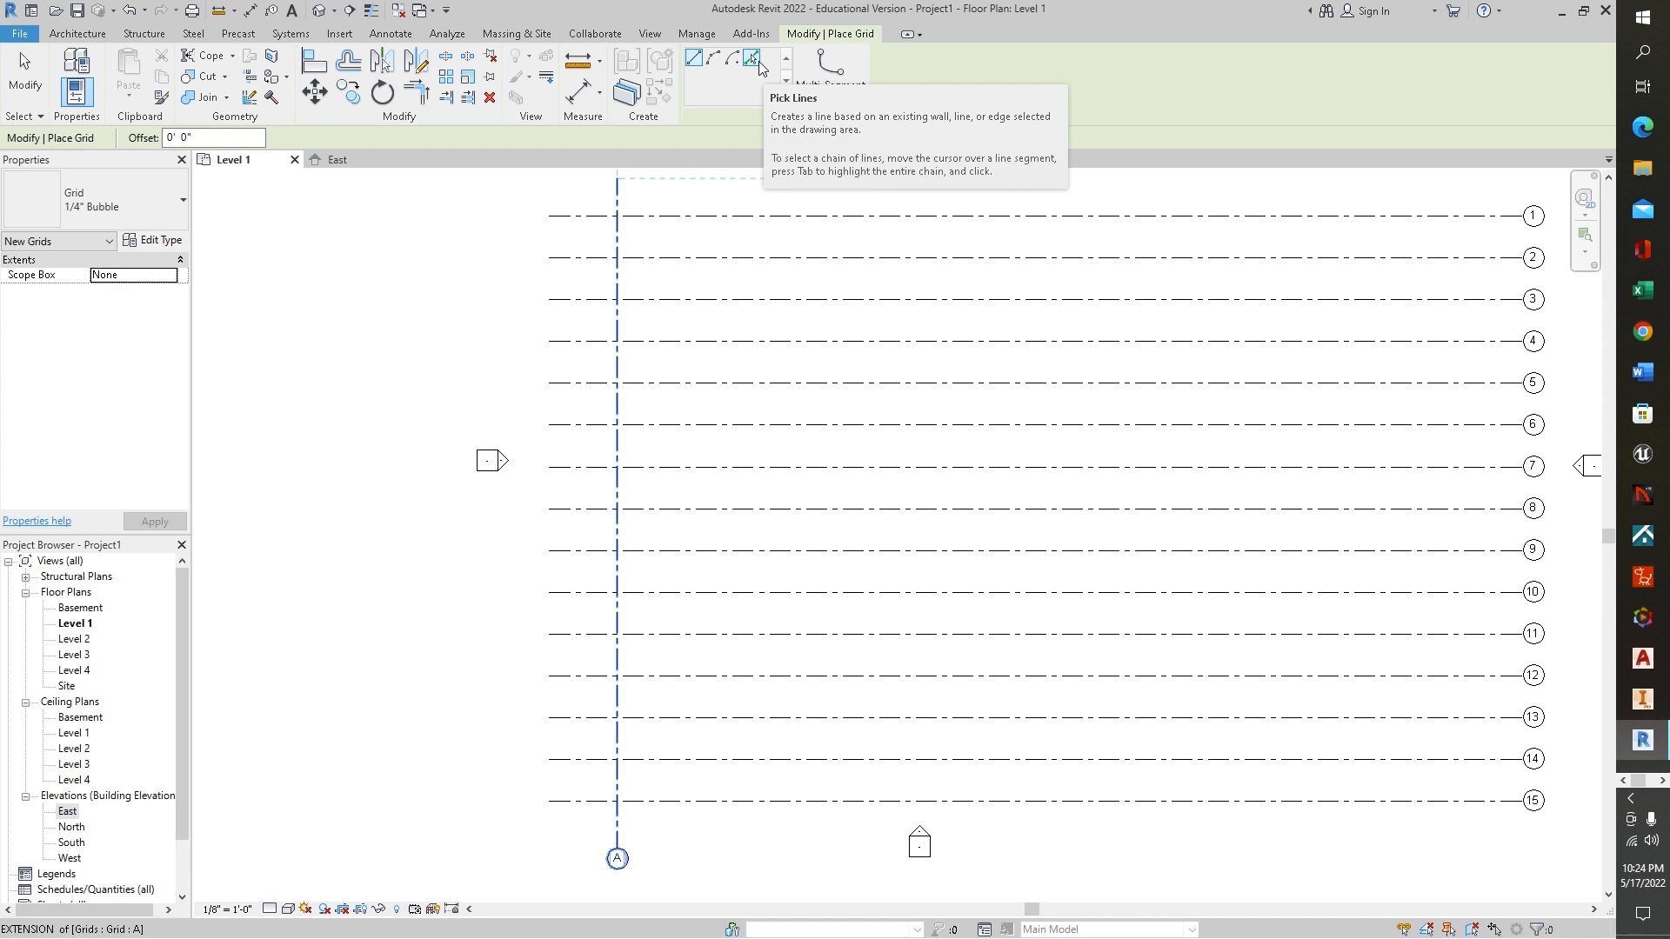
{"action": "left_click", "coordinate": [753, 61]}
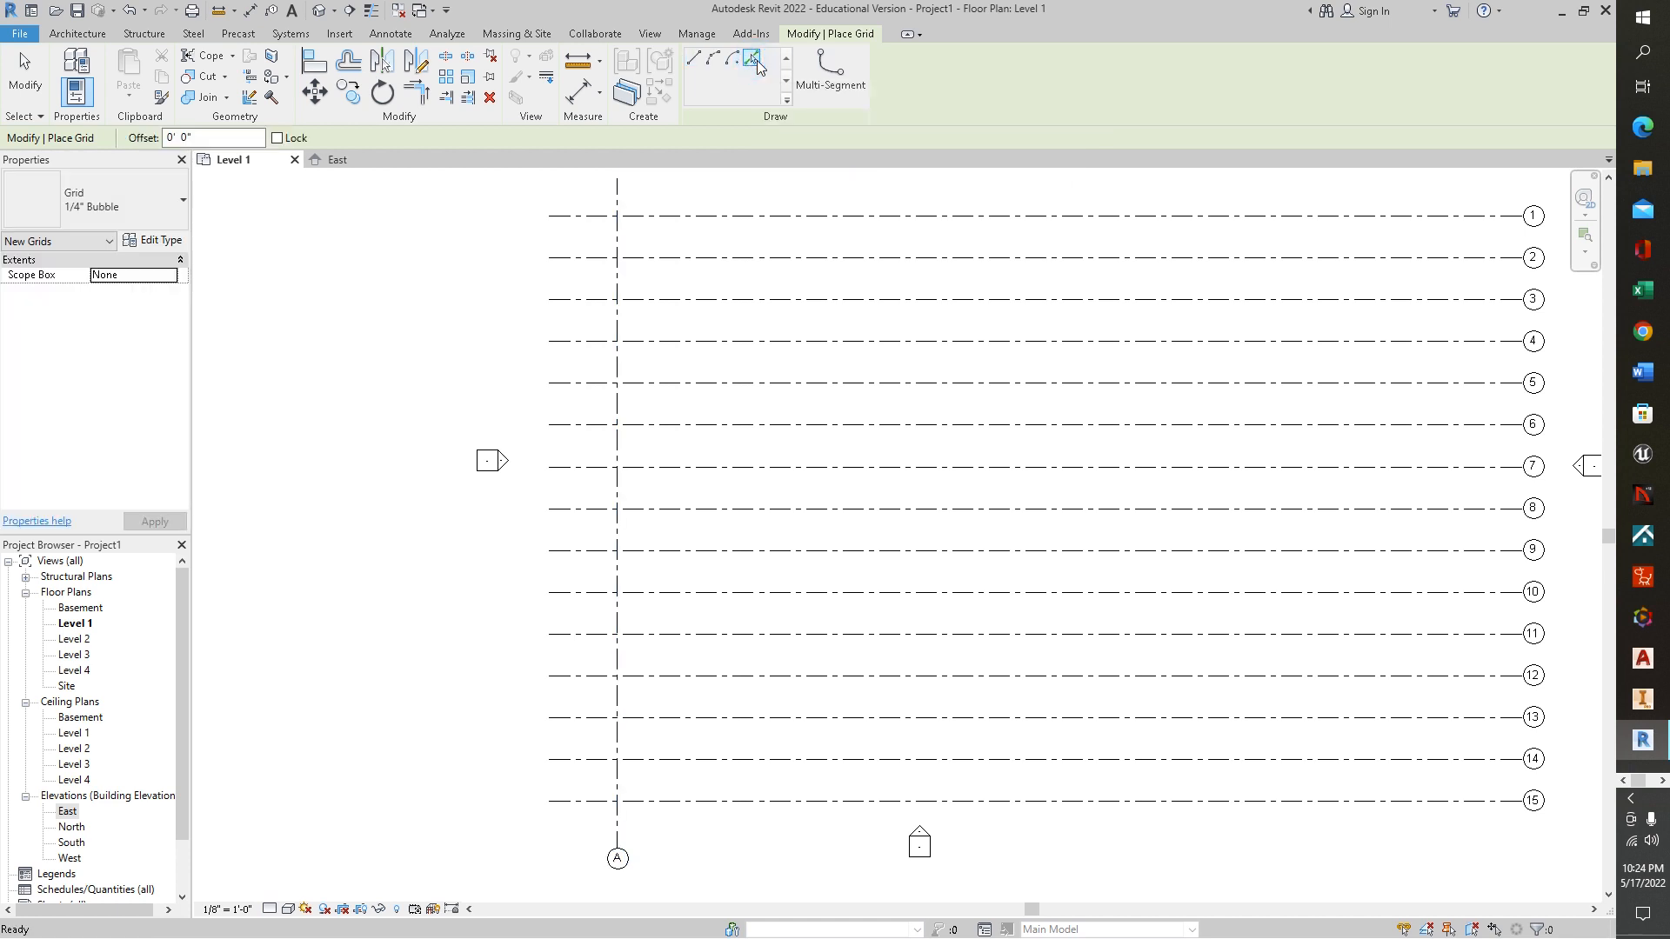
{"action": "double_click", "coordinate": [170, 138]}
{"action": "left_click", "coordinate": [619, 830]}
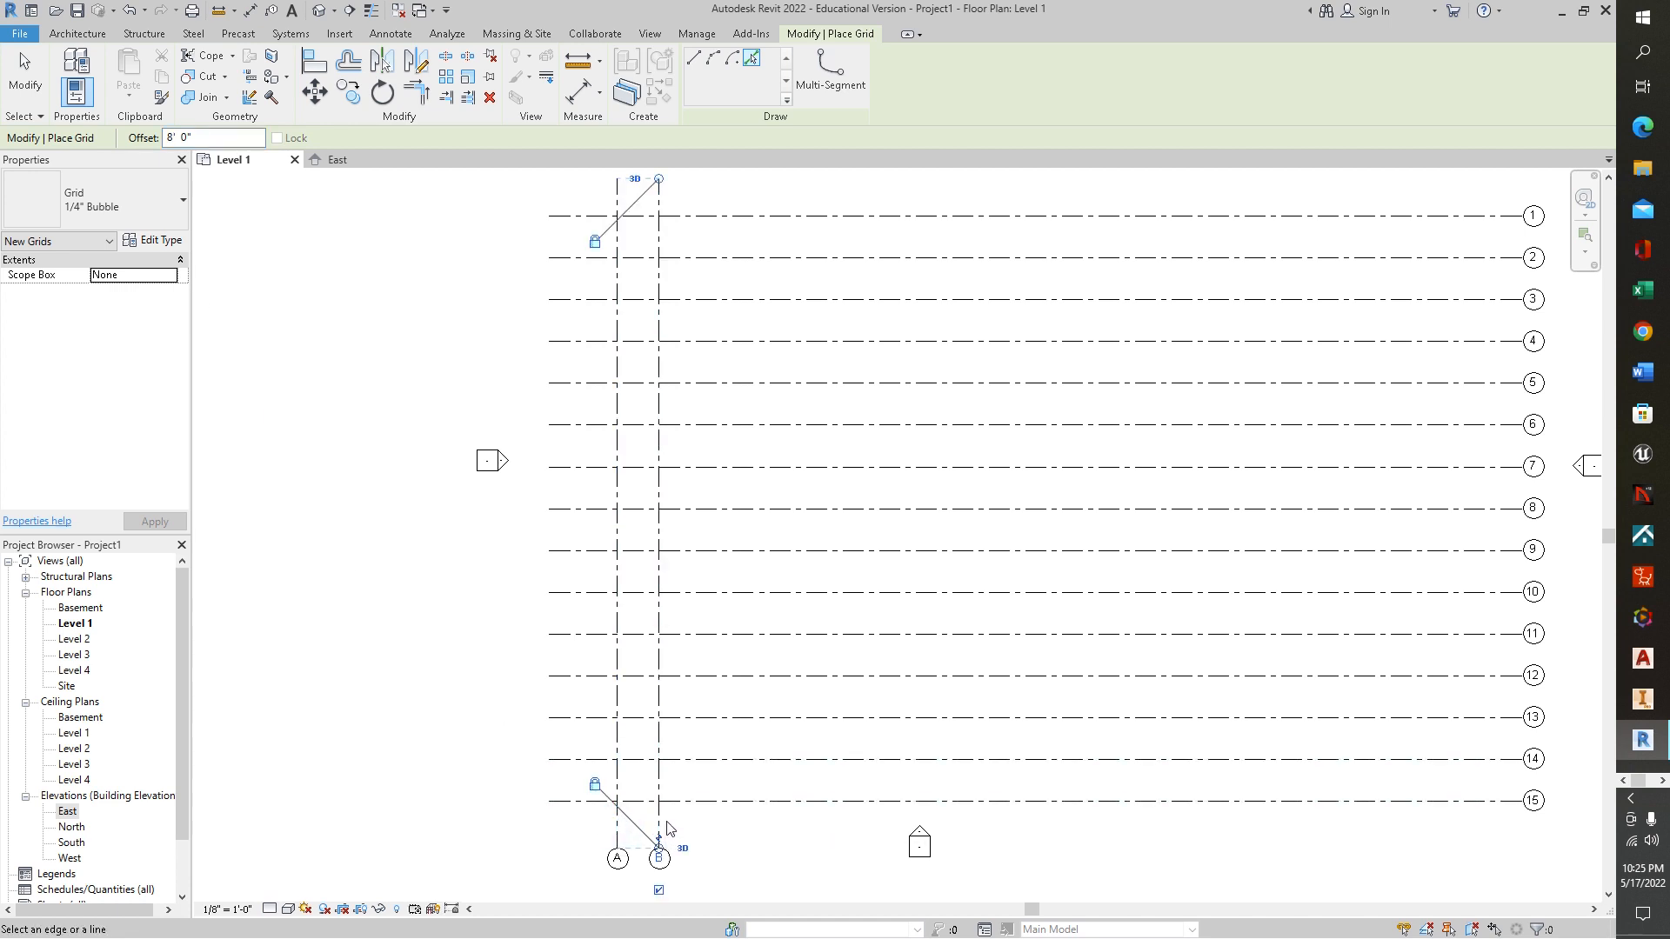
{"action": "left_click", "coordinate": [663, 828]}
{"action": "left_click", "coordinate": [701, 818]}
{"action": "left_click", "coordinate": [743, 817]}
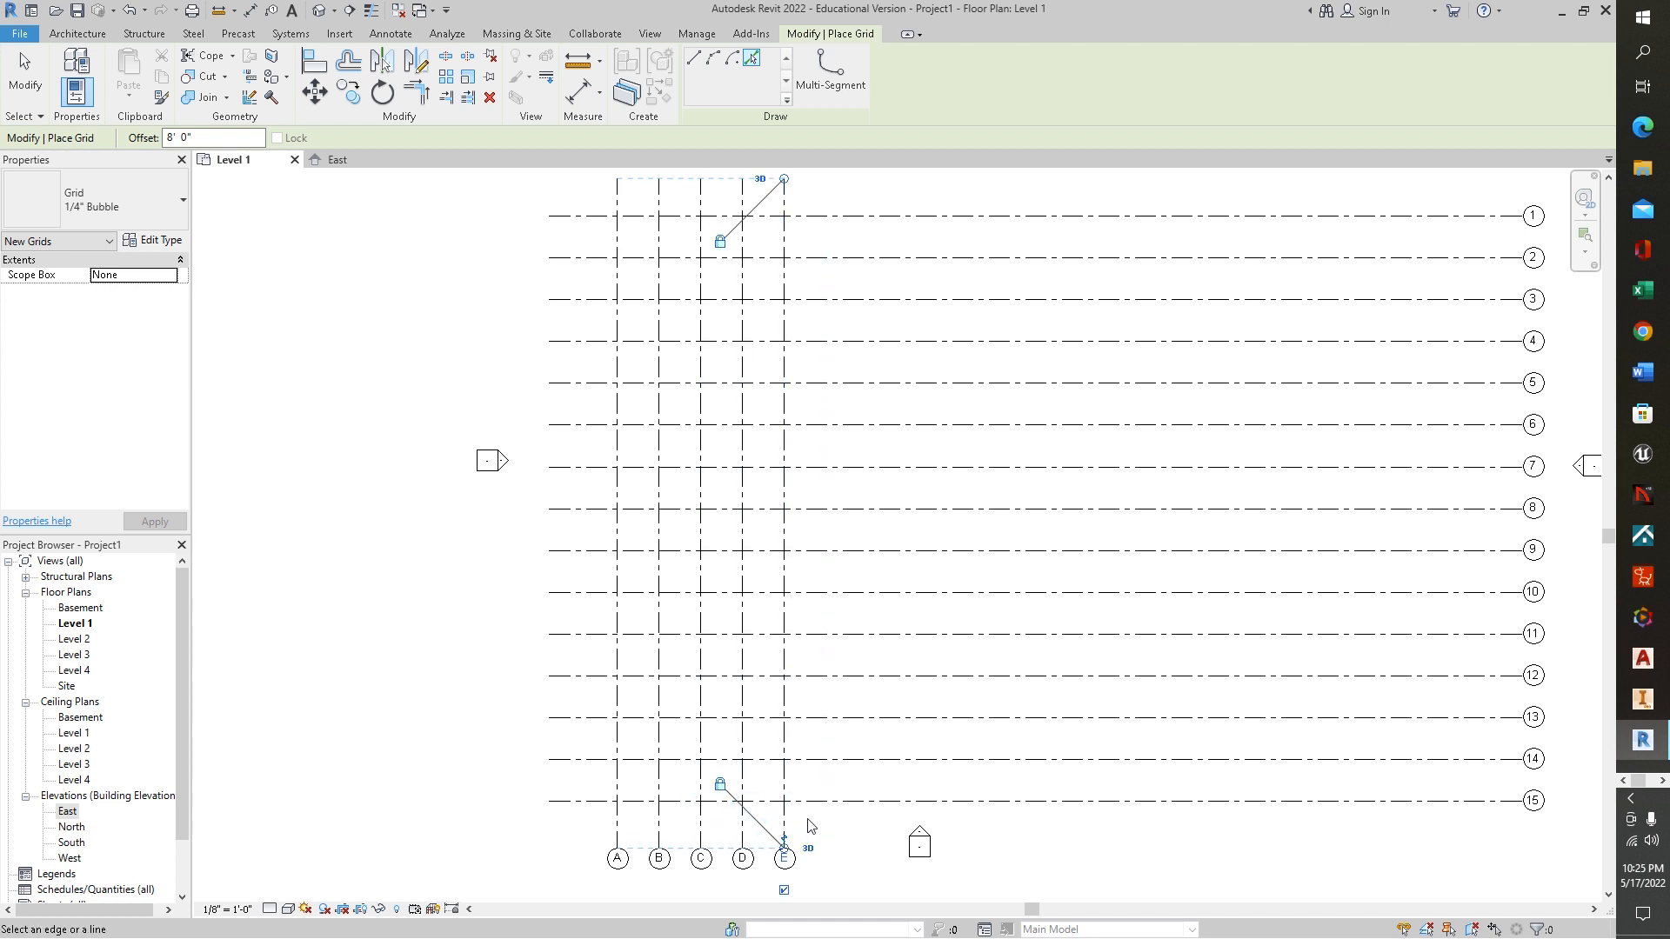
{"action": "left_click", "coordinate": [788, 823]}
{"action": "left_click", "coordinate": [830, 823]}
{"action": "left_click", "coordinate": [869, 822]}
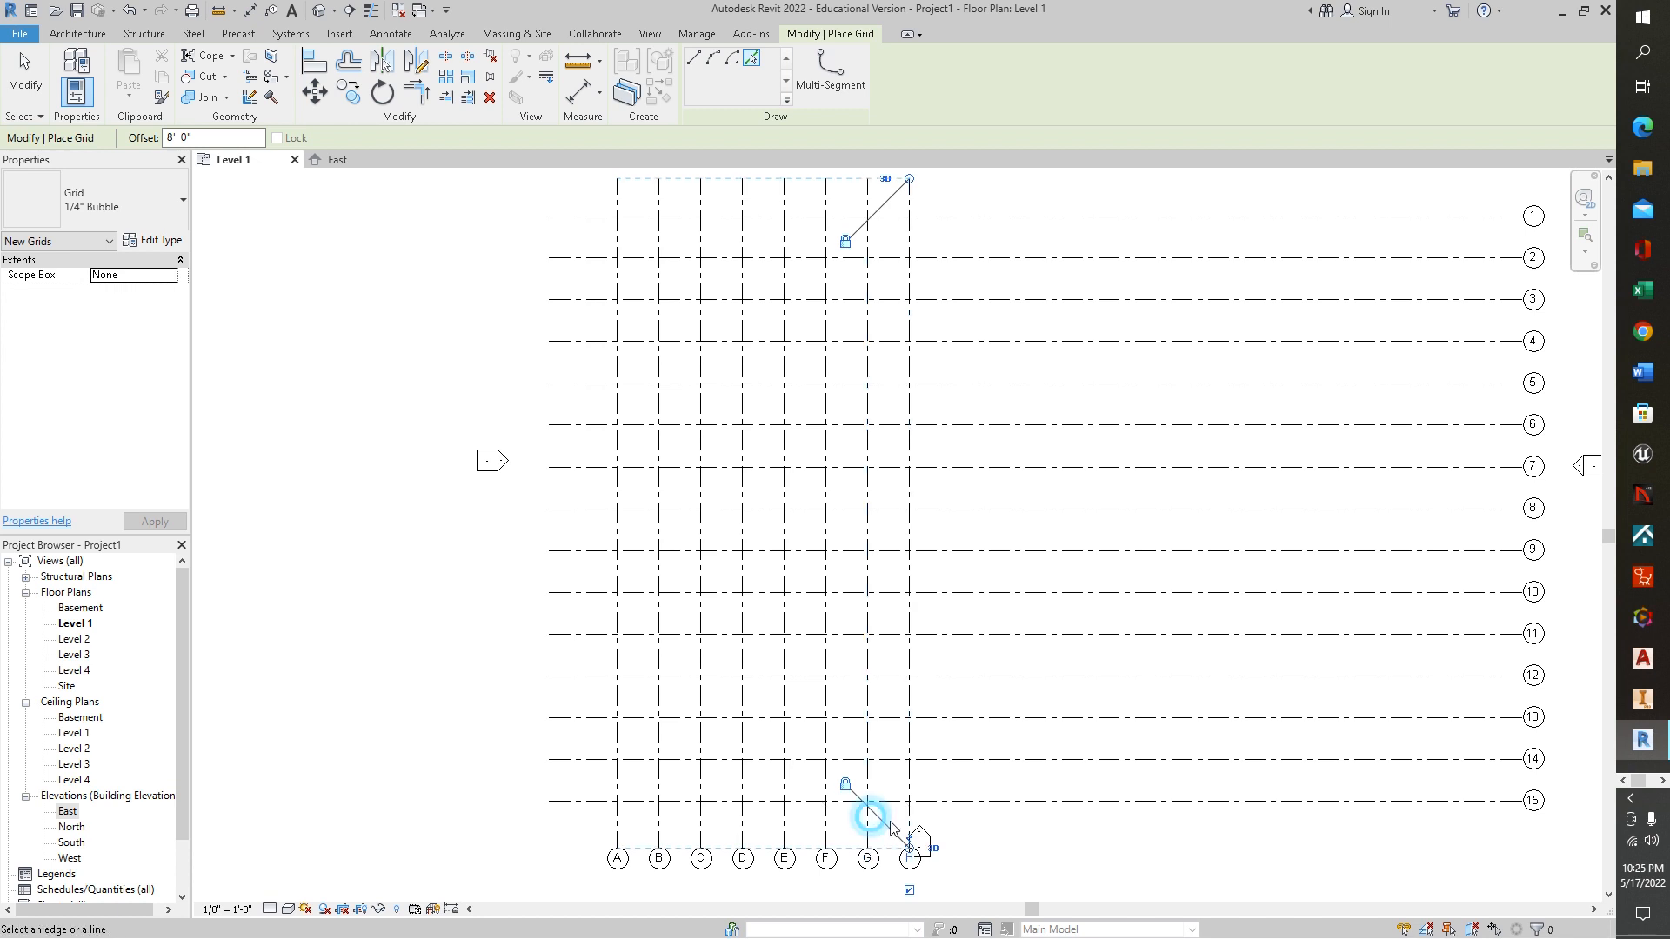
{"action": "left_click", "coordinate": [914, 817]}
{"action": "left_click", "coordinate": [953, 816]}
{"action": "left_click", "coordinate": [995, 817]}
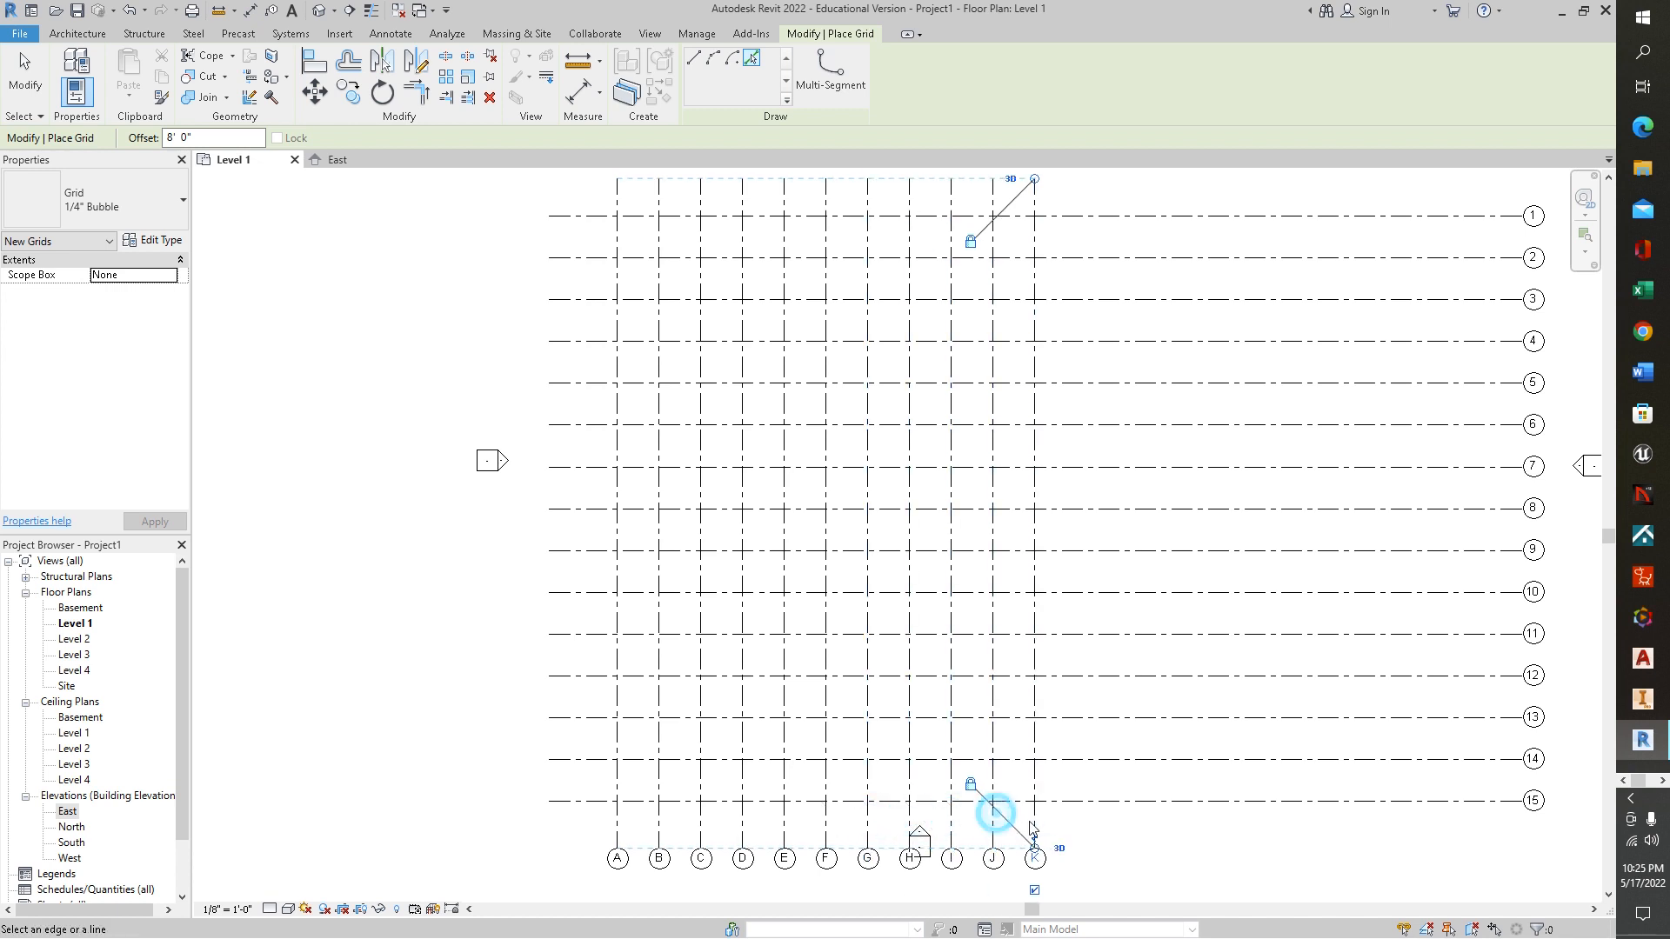
{"action": "left_click", "coordinate": [1035, 817]}
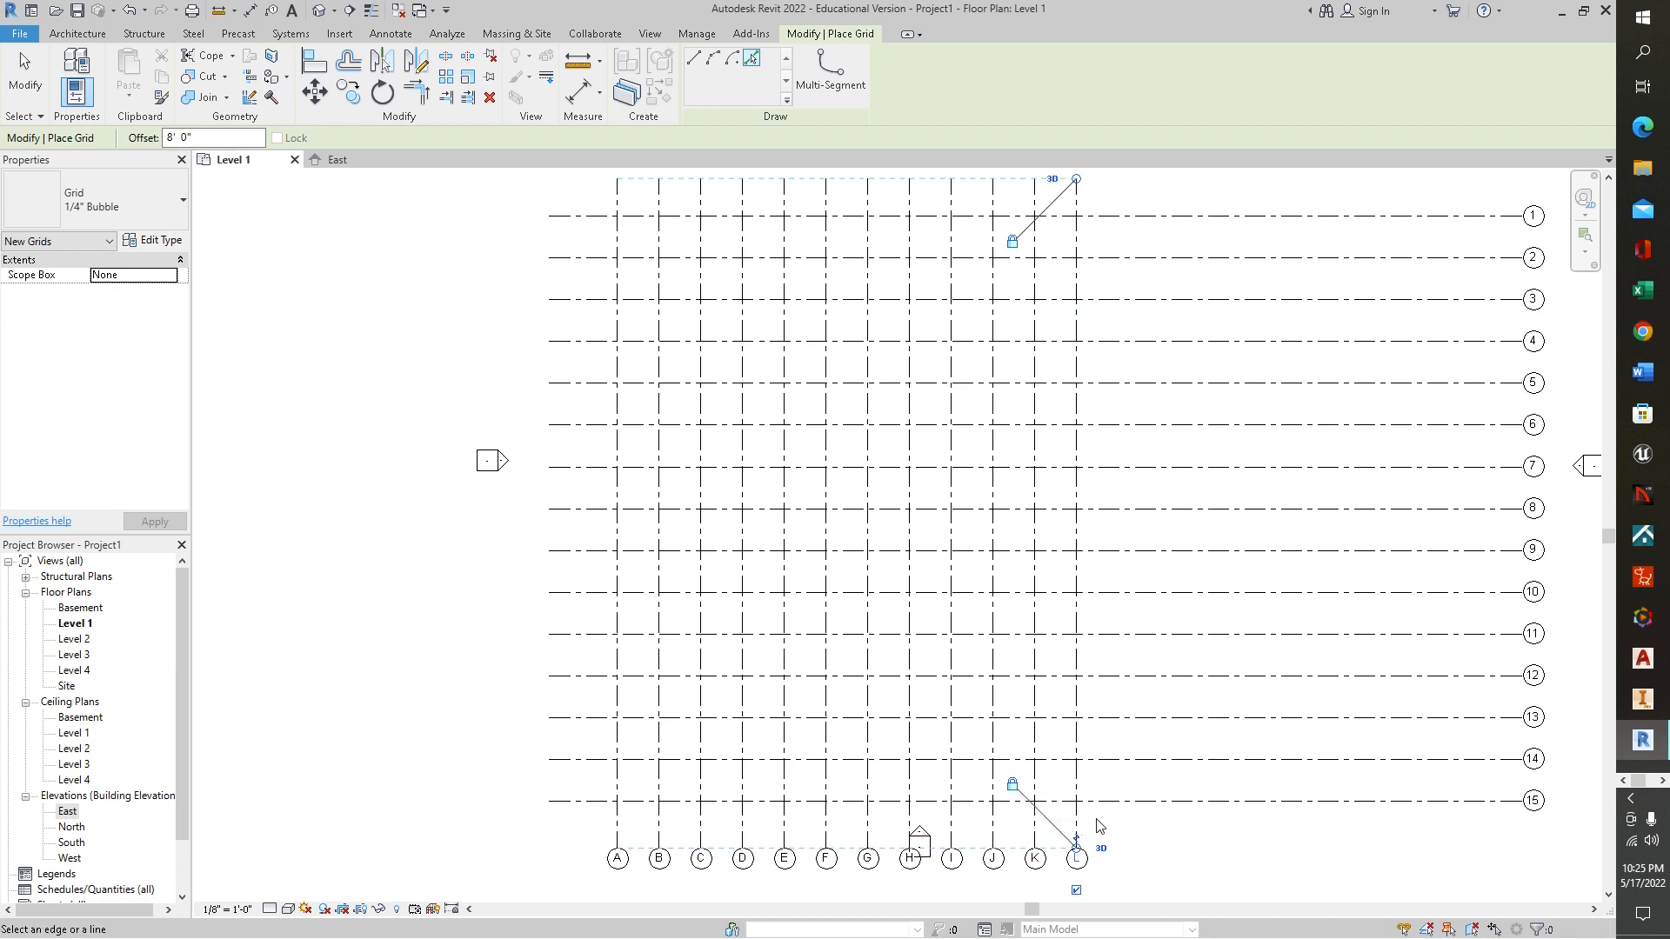
{"action": "left_click", "coordinate": [1077, 813]}
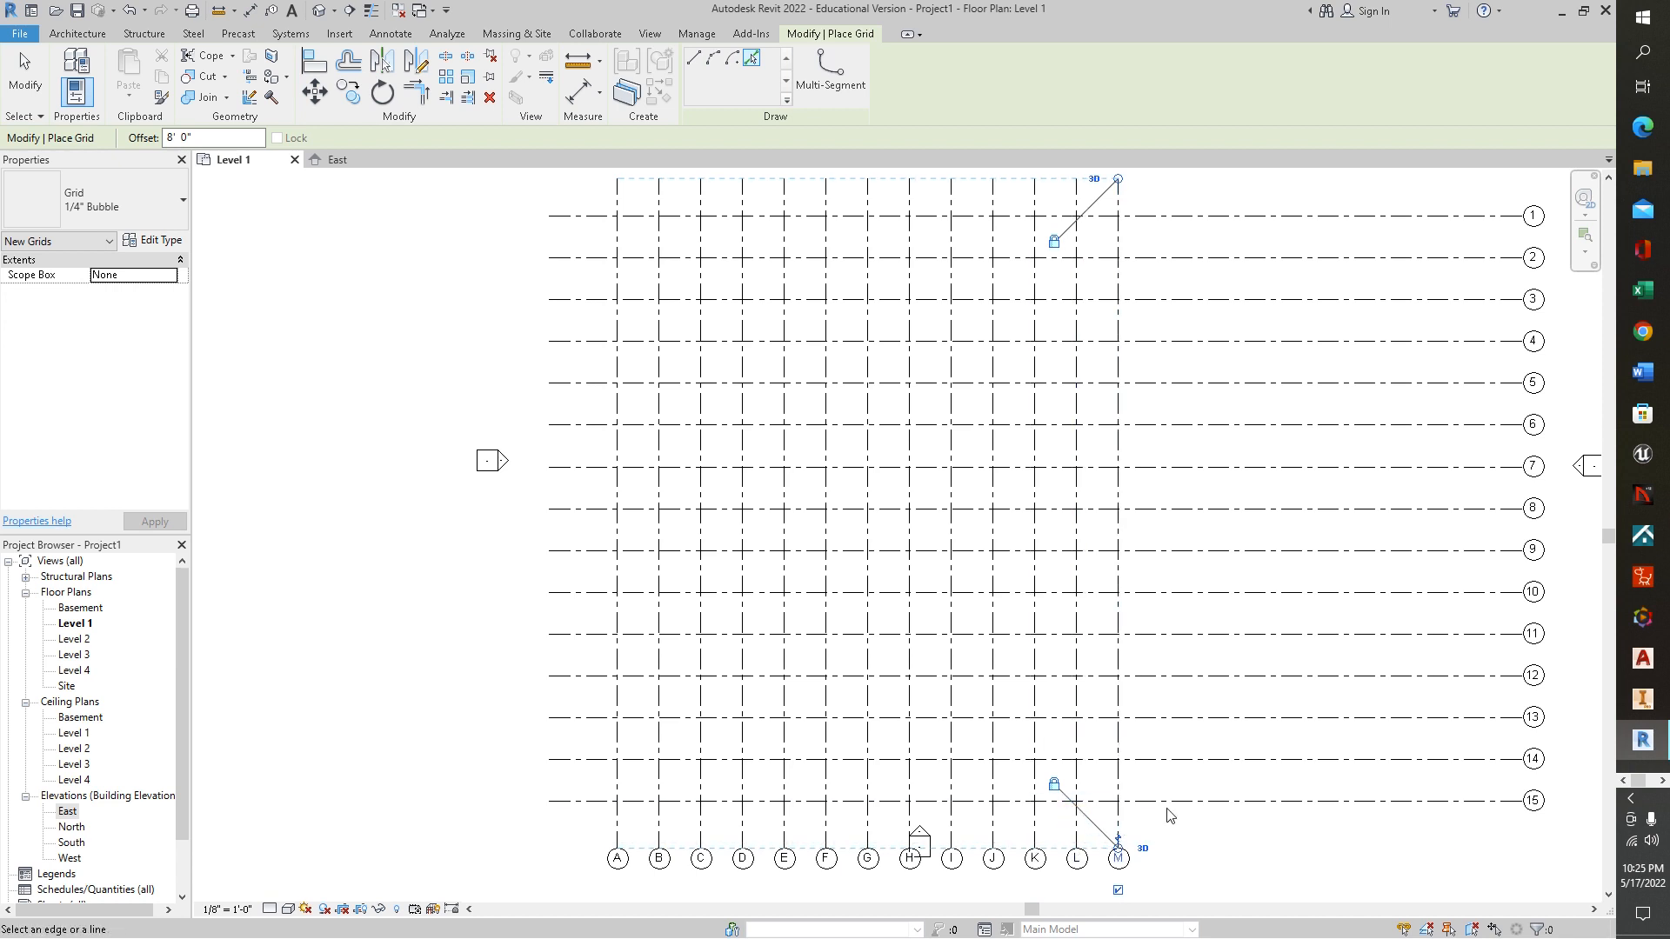
{"action": "left_click", "coordinate": [1122, 817]}
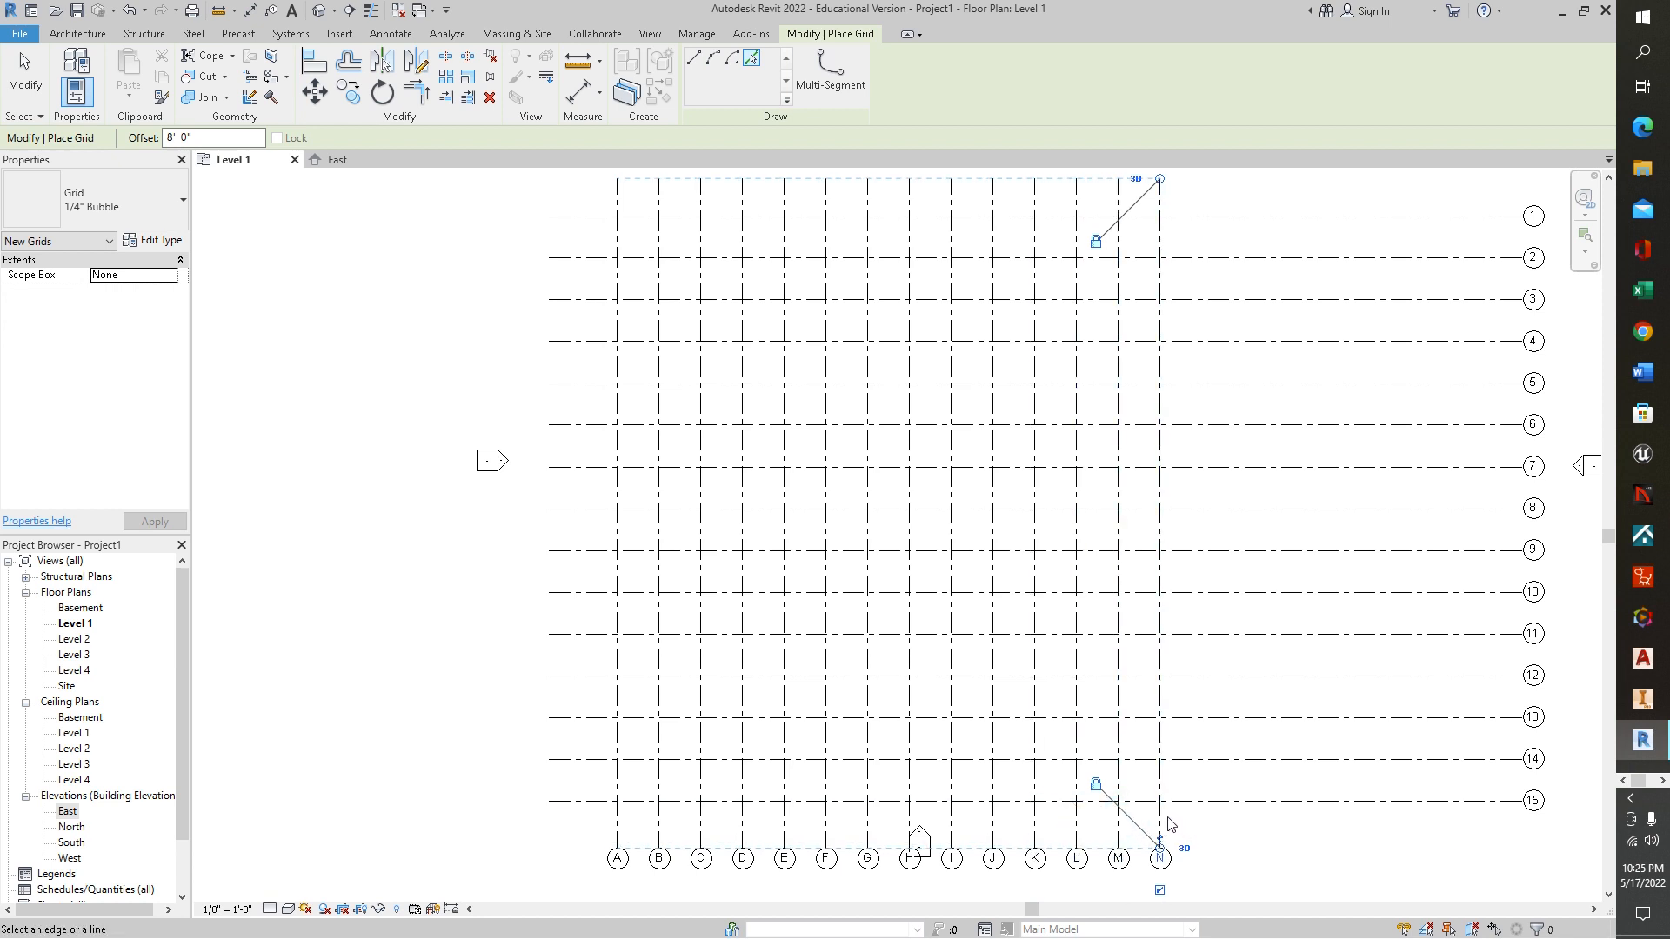
{"action": "left_click", "coordinate": [1161, 816]}
{"action": "left_click", "coordinate": [1203, 822]}
{"action": "left_click", "coordinate": [1250, 824]}
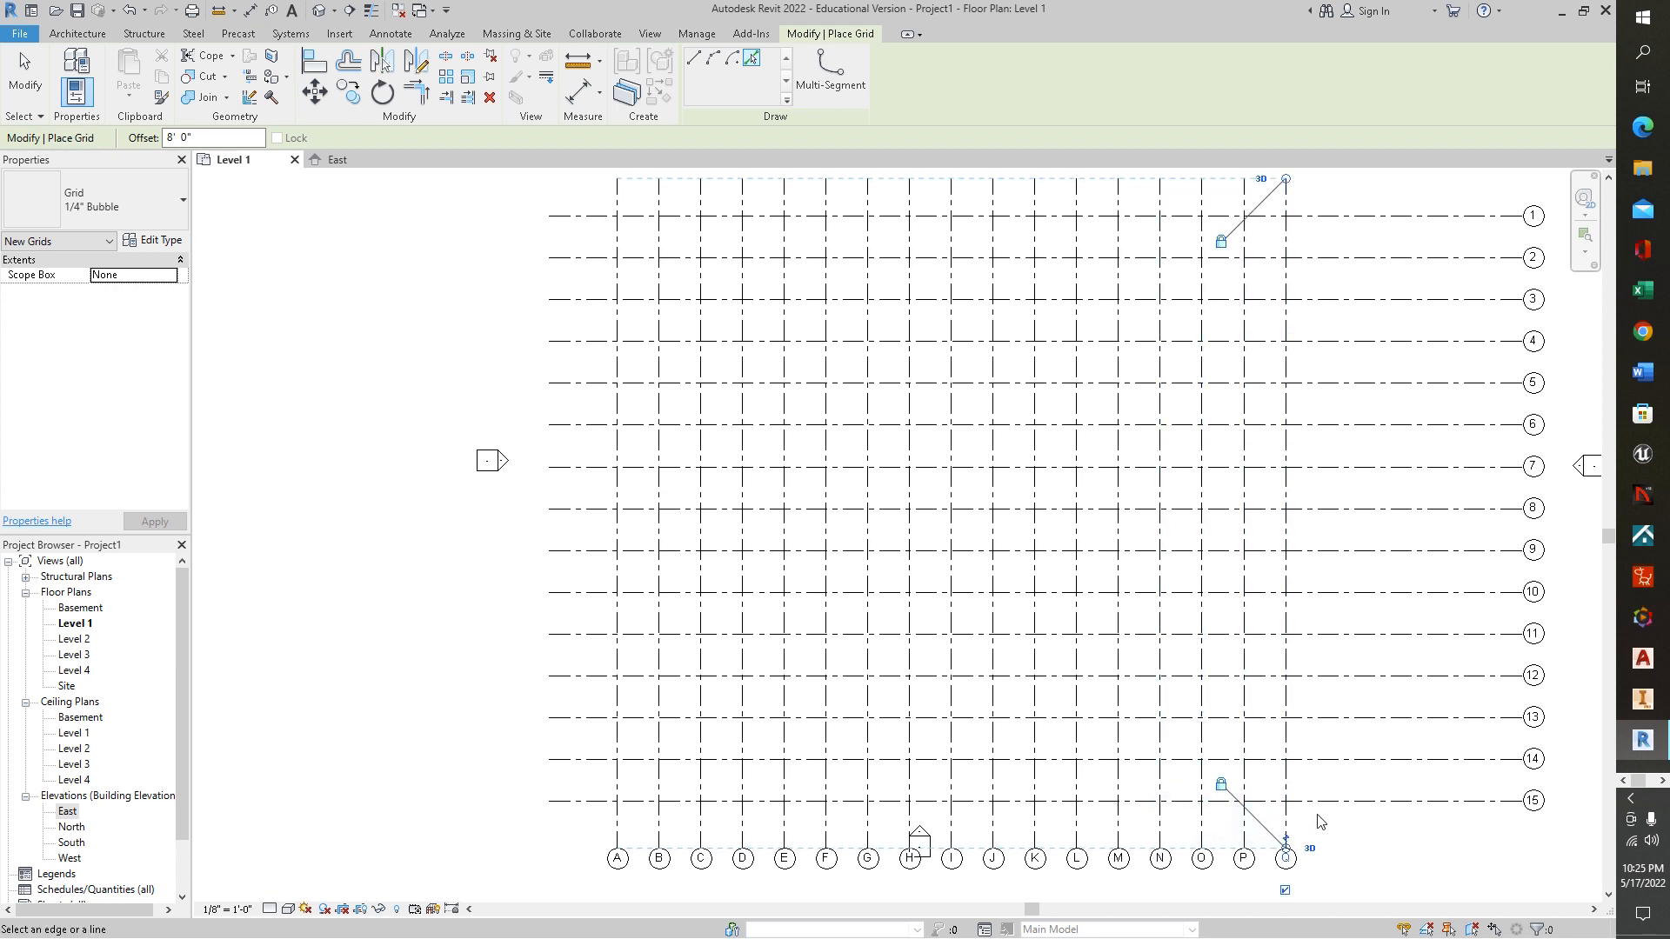
{"action": "left_click", "coordinate": [1286, 818]}
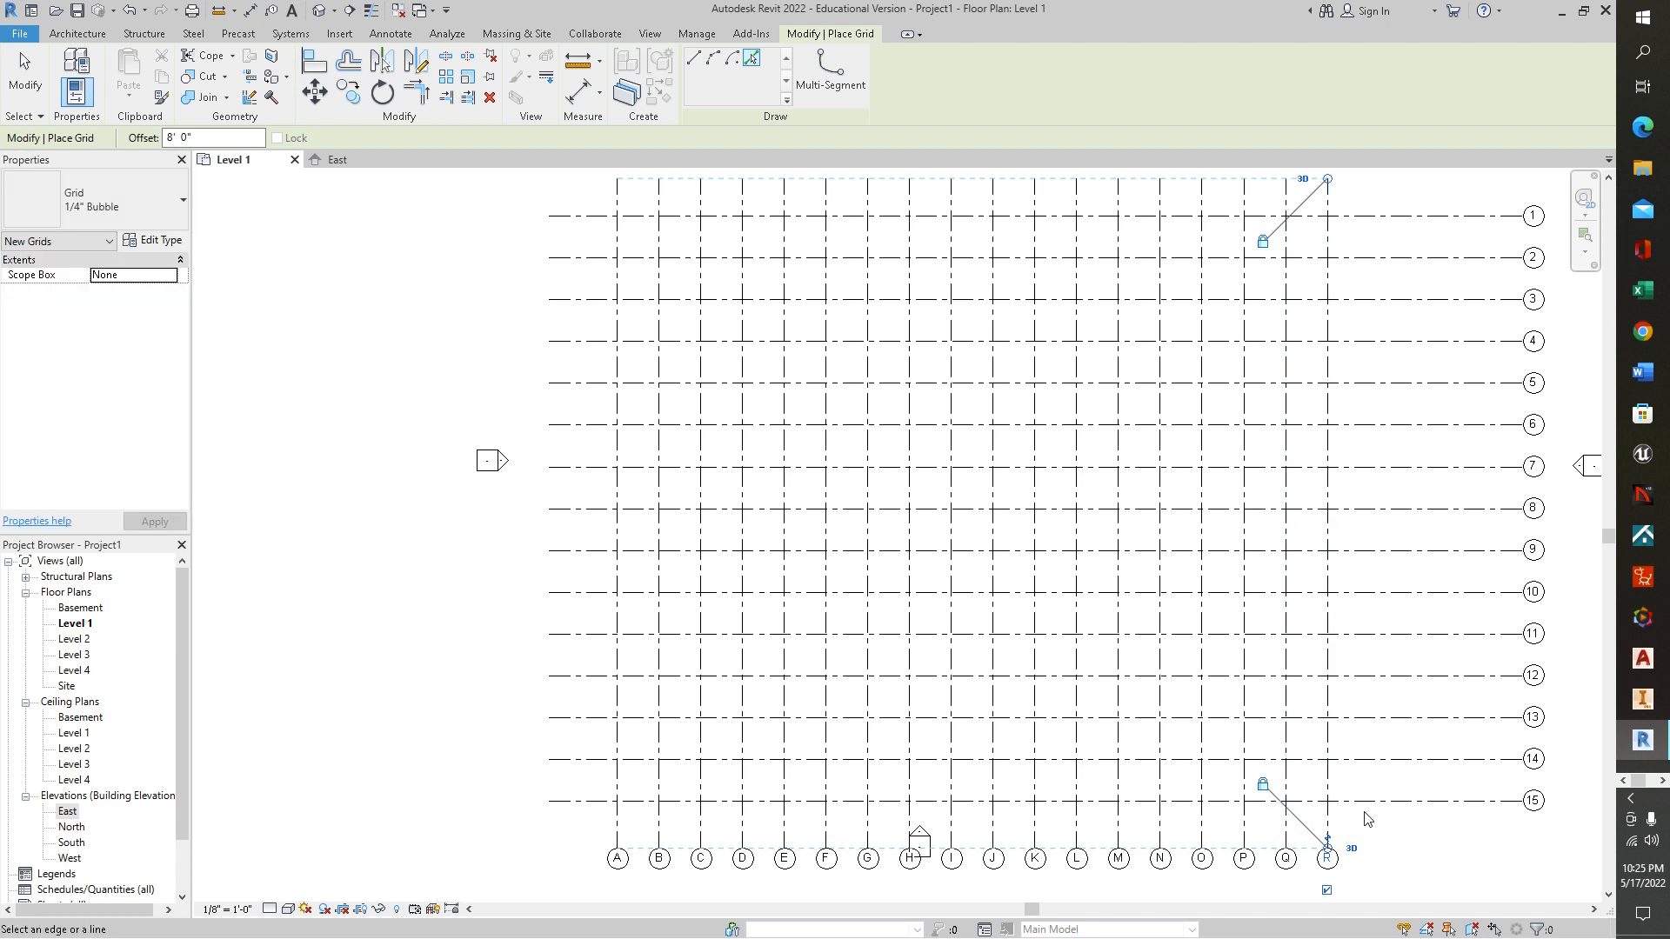
{"action": "left_click", "coordinate": [1329, 822]}
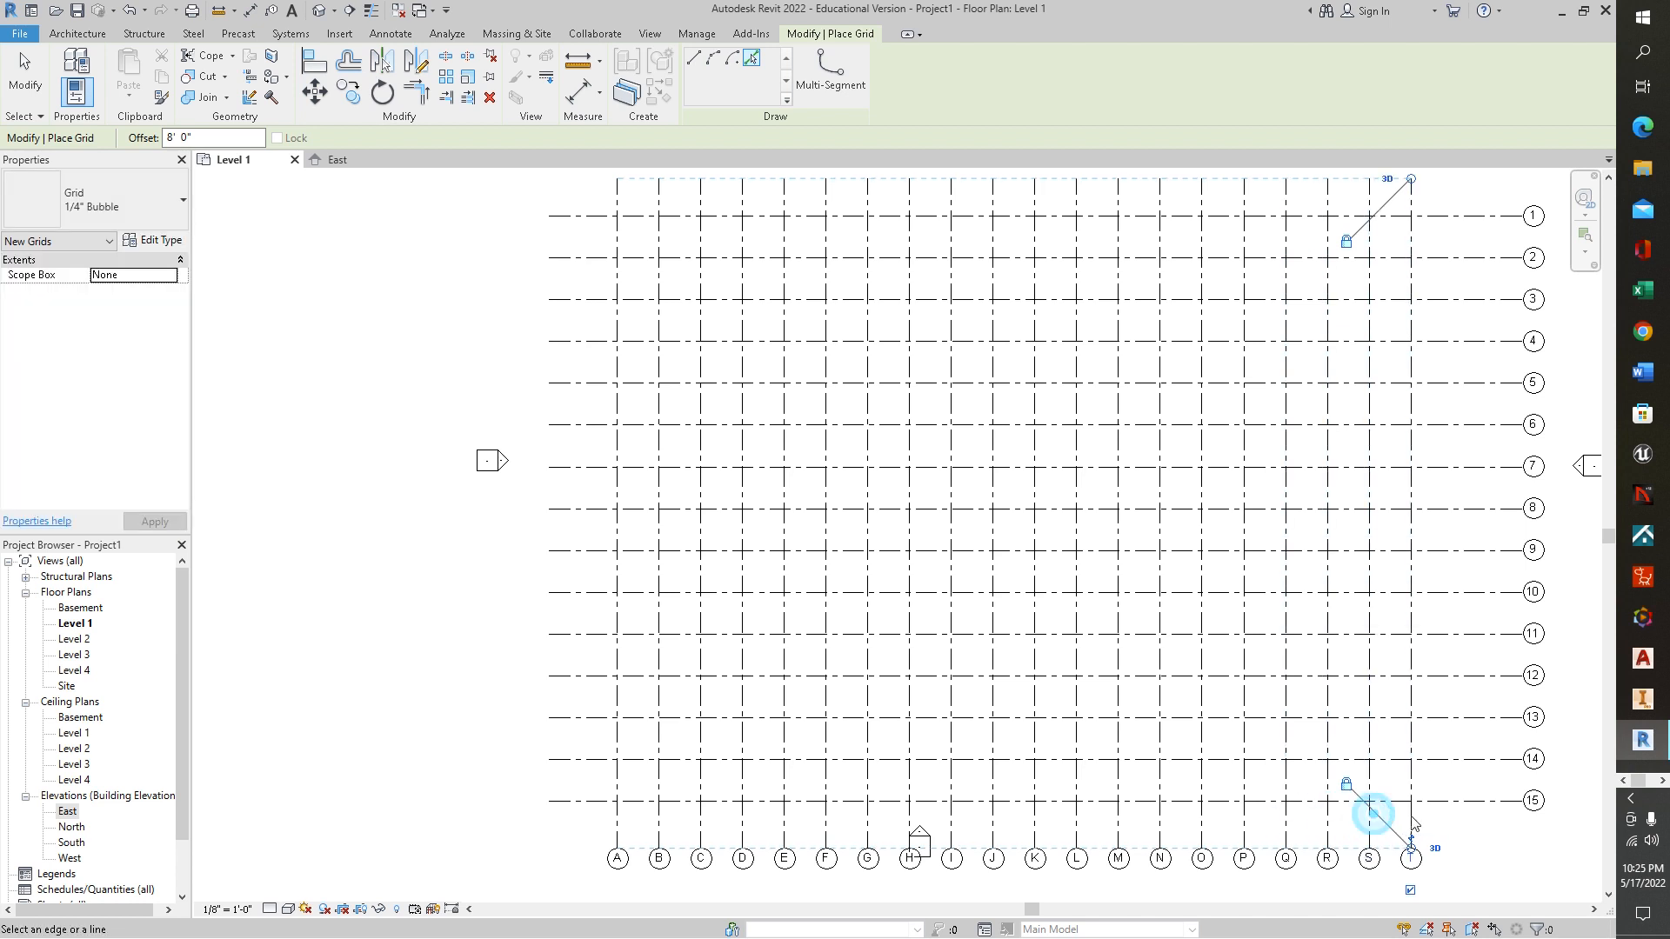
{"action": "left_click", "coordinate": [1417, 820]}
{"action": "left_click", "coordinate": [1413, 820]}
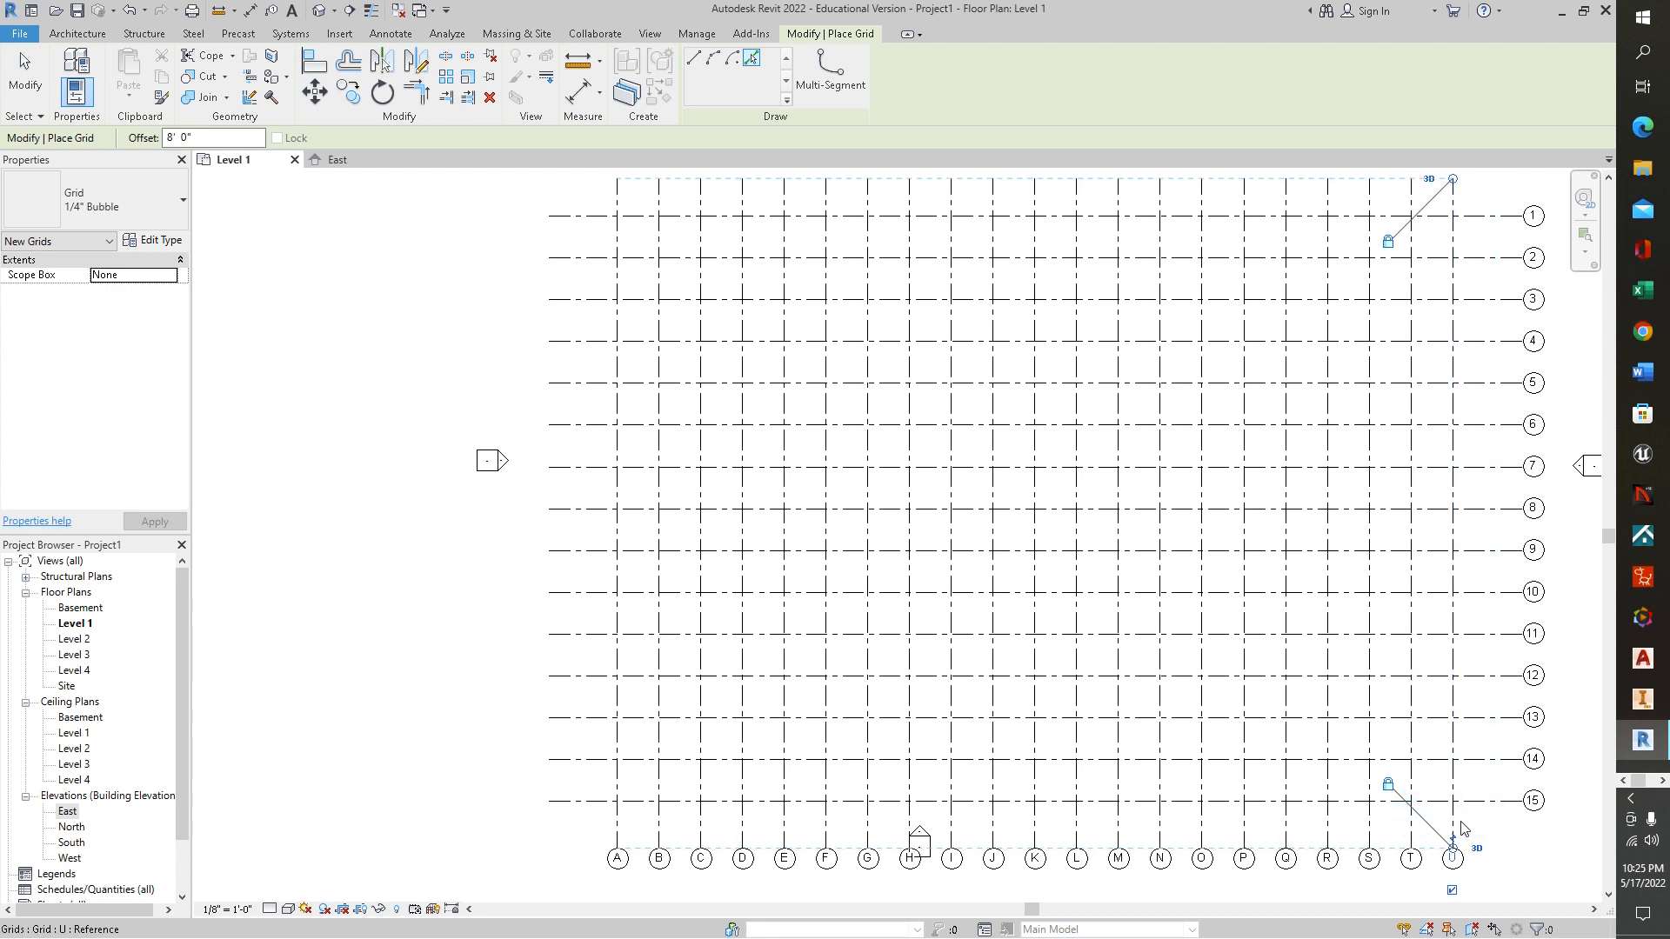
{"action": "left_click", "coordinate": [1454, 820]}
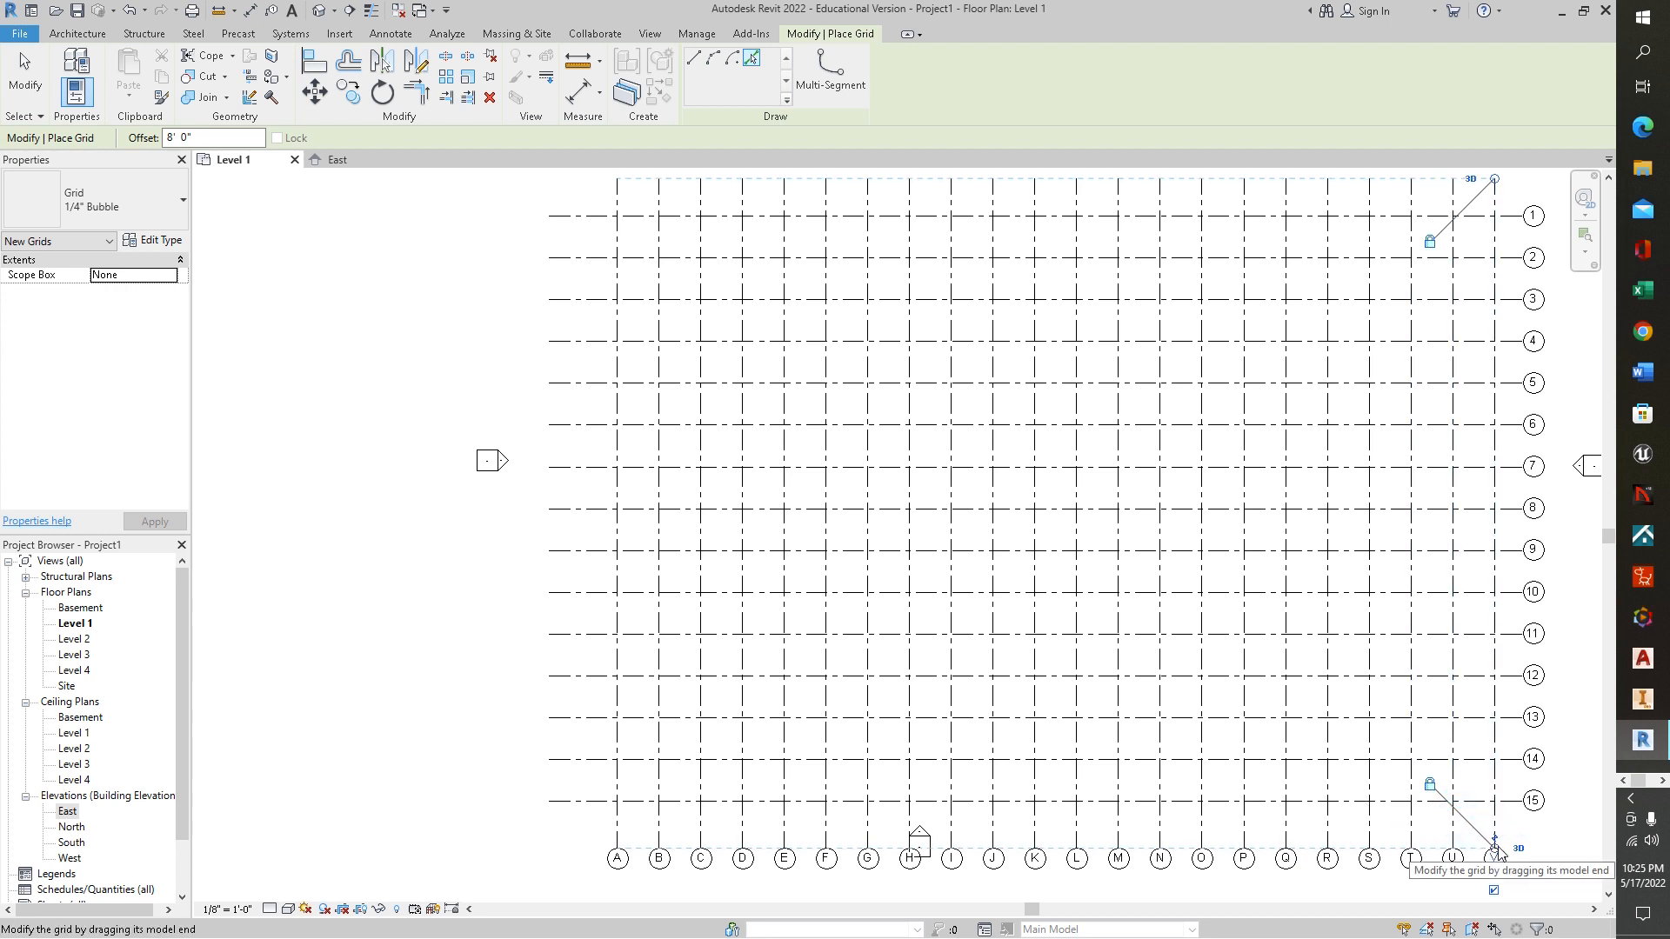